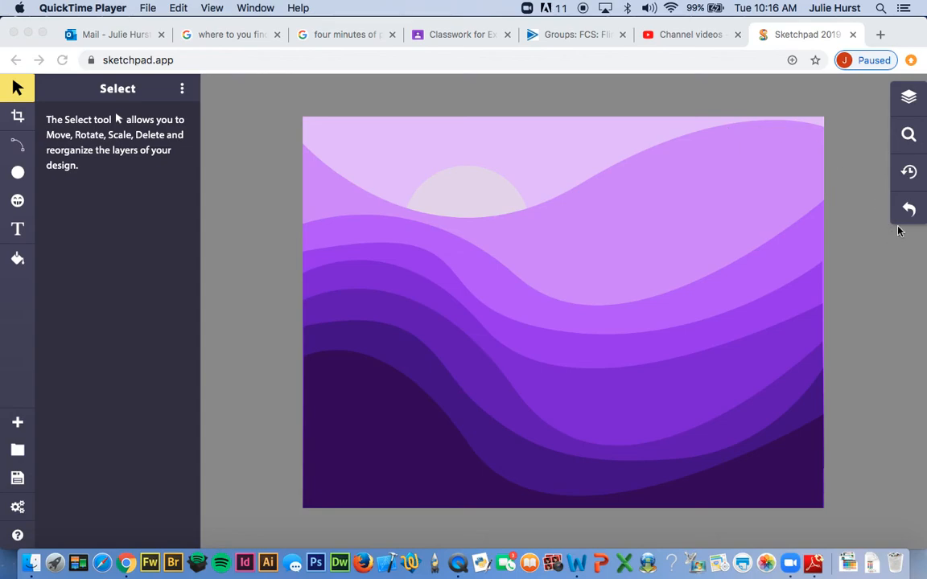
Step: Show the settings of the Circle shape tool for the finished wave landscape
scroll(664, 219, "right", 3)
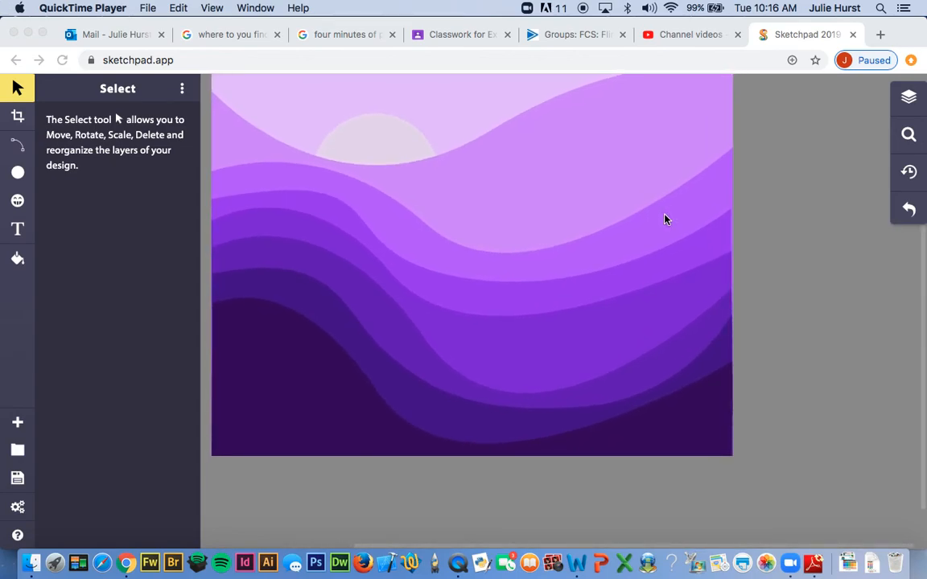
scroll(664, 219, "up", 1)
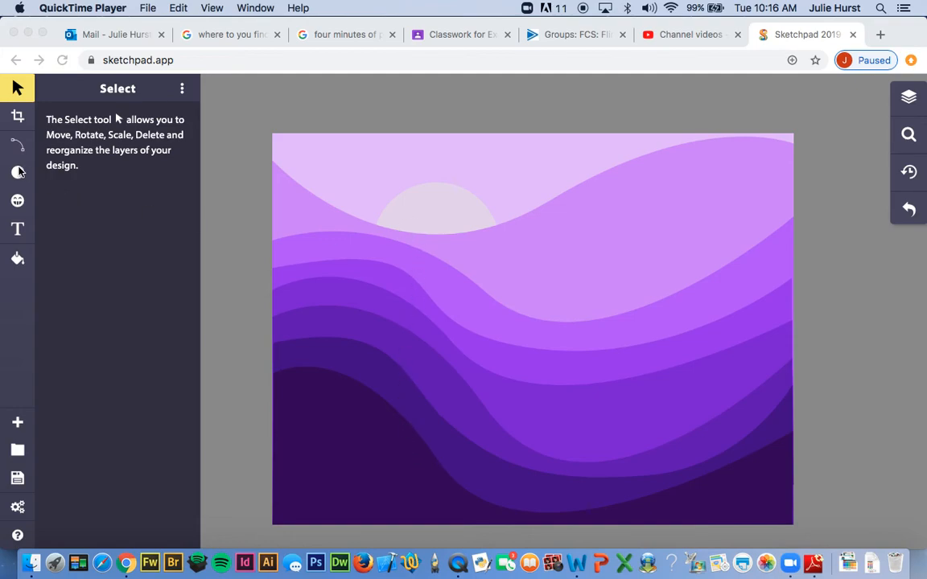
left_click(17, 169)
left_click(18, 171)
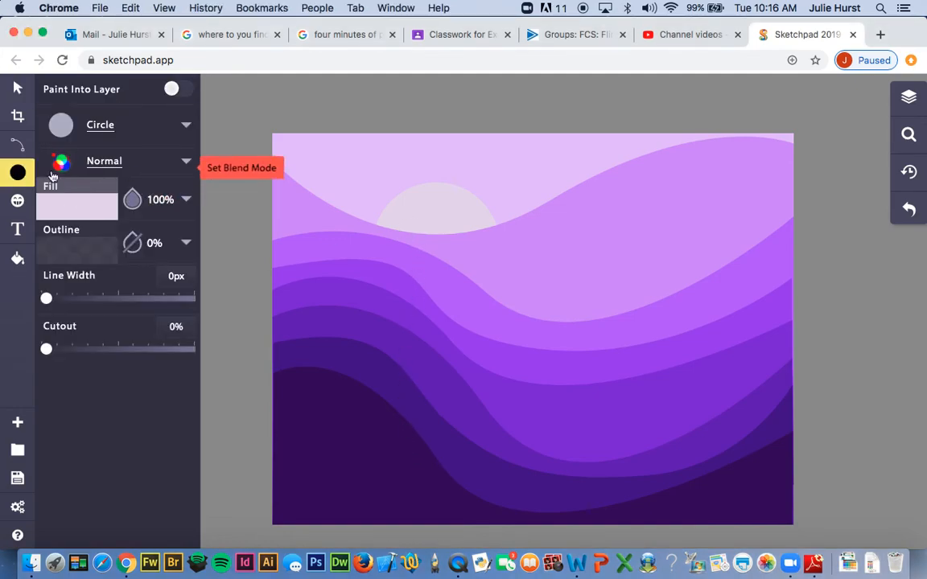
Step: Set the Path tool's fill color to dark purple 300561 after browsing the color swatches
left_click(18, 145)
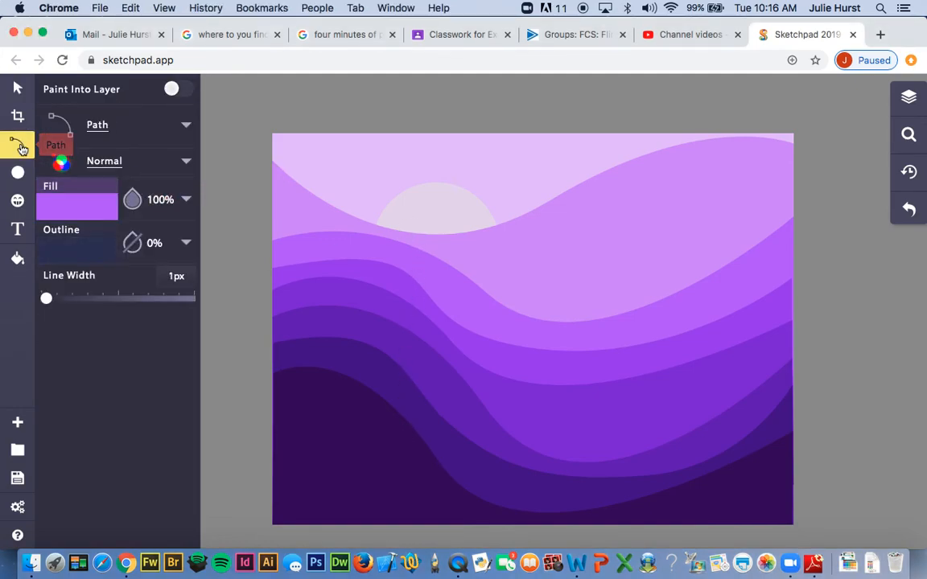
left_click(78, 210)
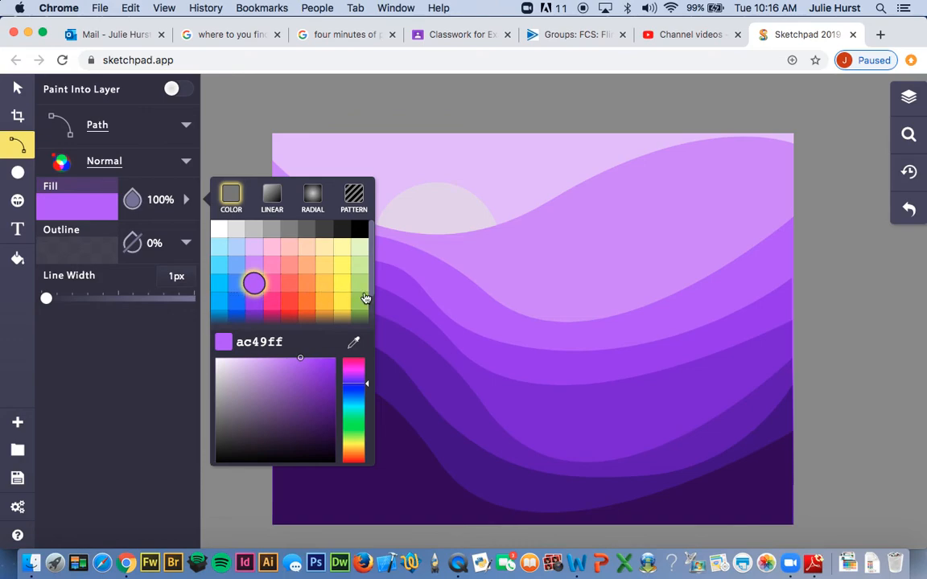
scroll(365, 298, "down", 2)
scroll(365, 293, "up", 2)
scroll(364, 289, "down", 2)
scroll(364, 283, "up", 2)
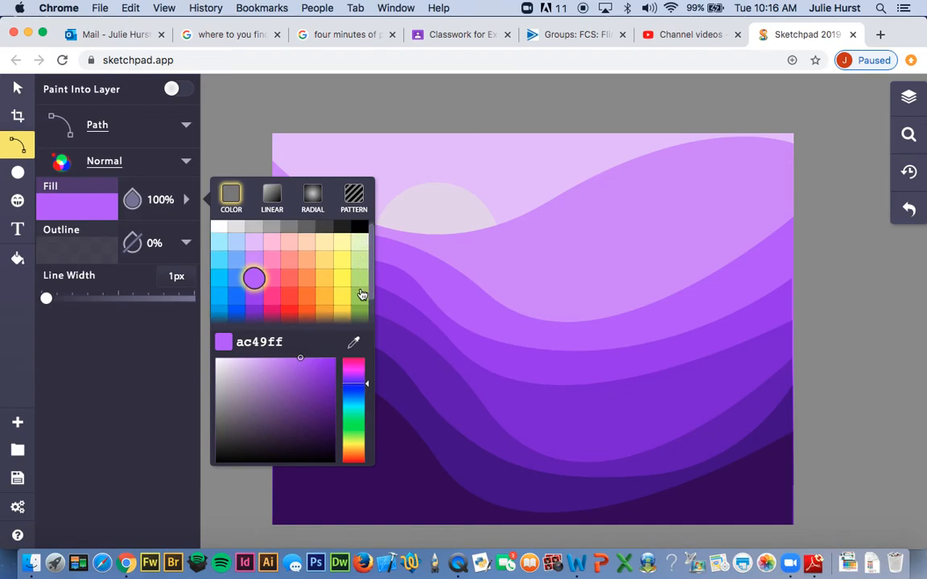
scroll(362, 295, "down", 2)
scroll(363, 249, "up", 2)
scroll(362, 256, "down", 2)
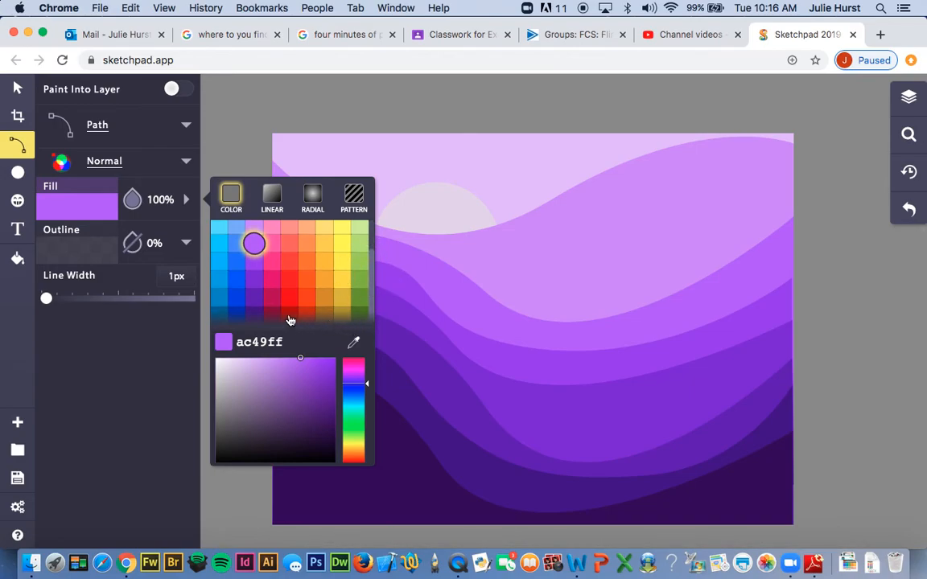
mouse_move(329, 404)
left_mouse_down()
mouse_move(326, 438)
mouse_move(326, 384)
mouse_move(327, 439)
mouse_move(328, 425)
left_mouse_up()
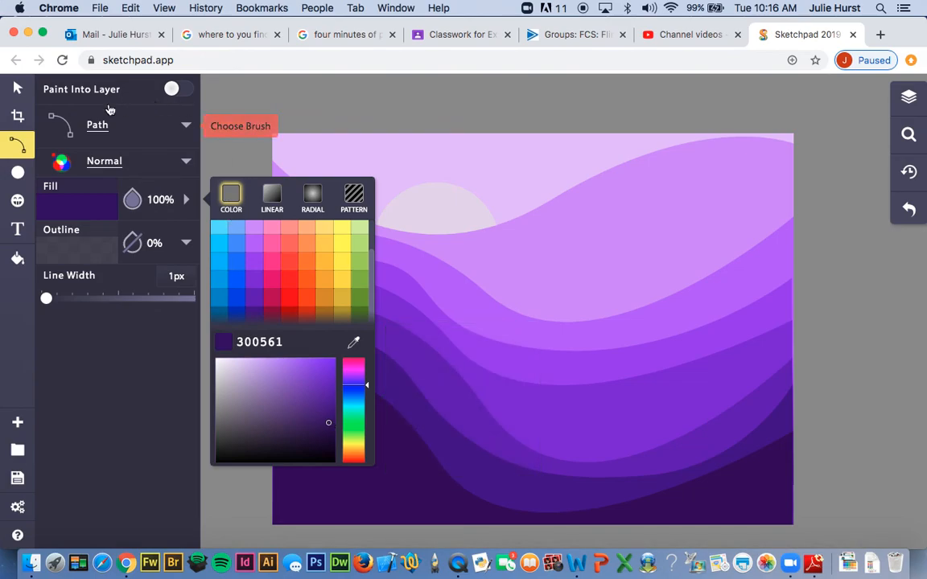
Step: Select the Square layer in the layer list and switch its visibility off and on to identify it
left_click(21, 91)
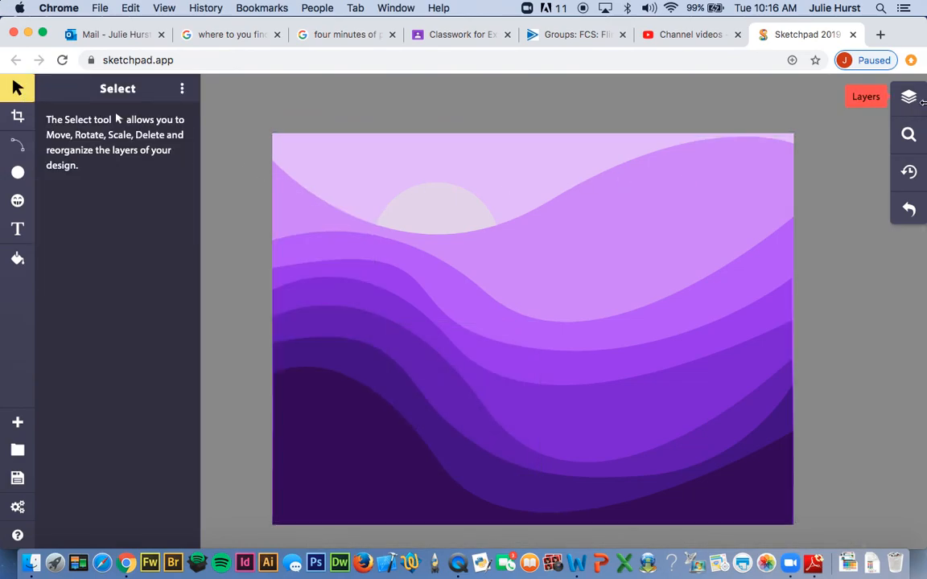
left_click(923, 101)
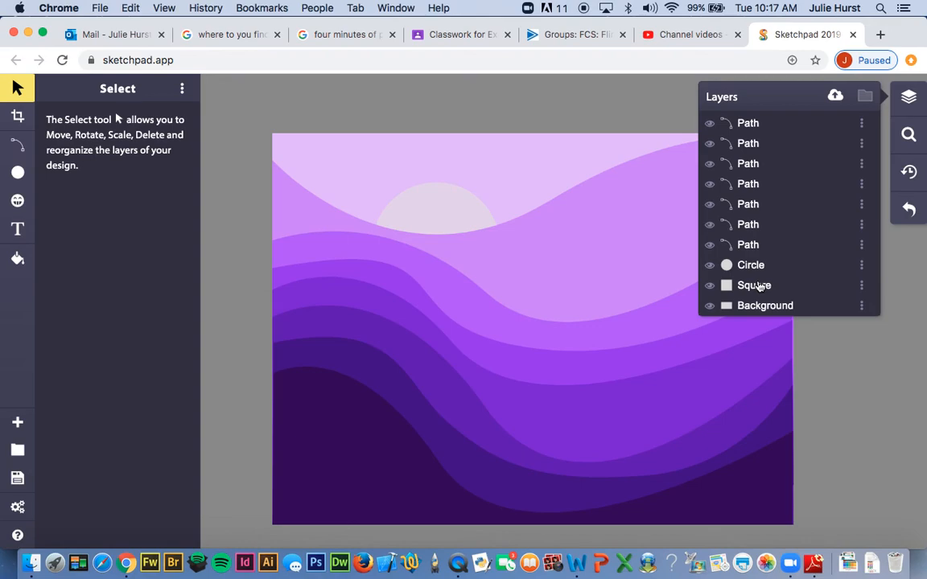
left_click(759, 286)
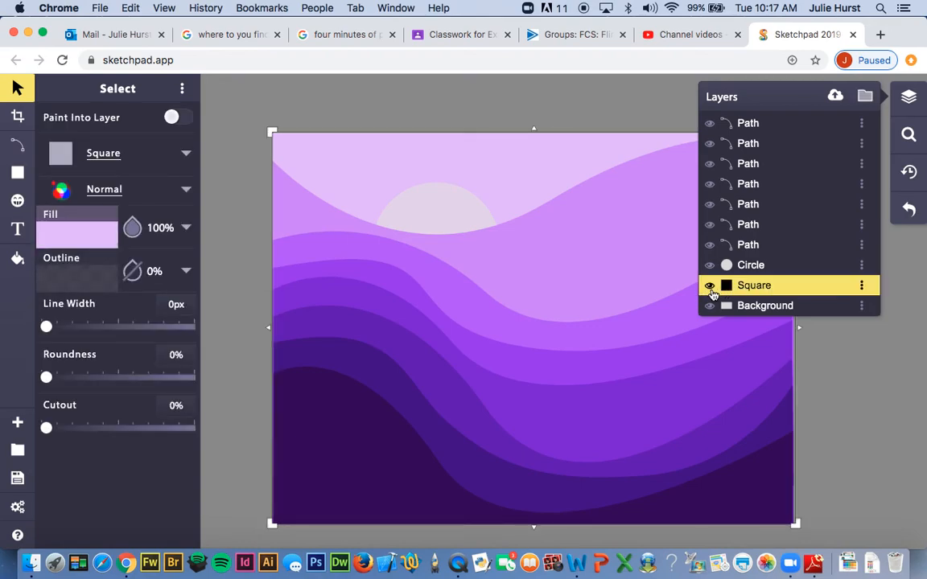
left_click(710, 287)
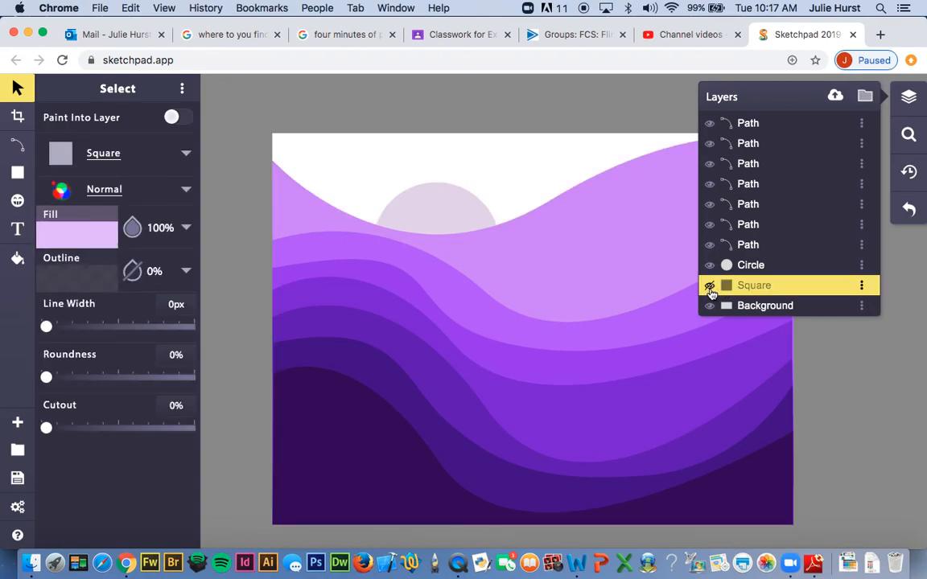
left_click(710, 287)
left_click(710, 286)
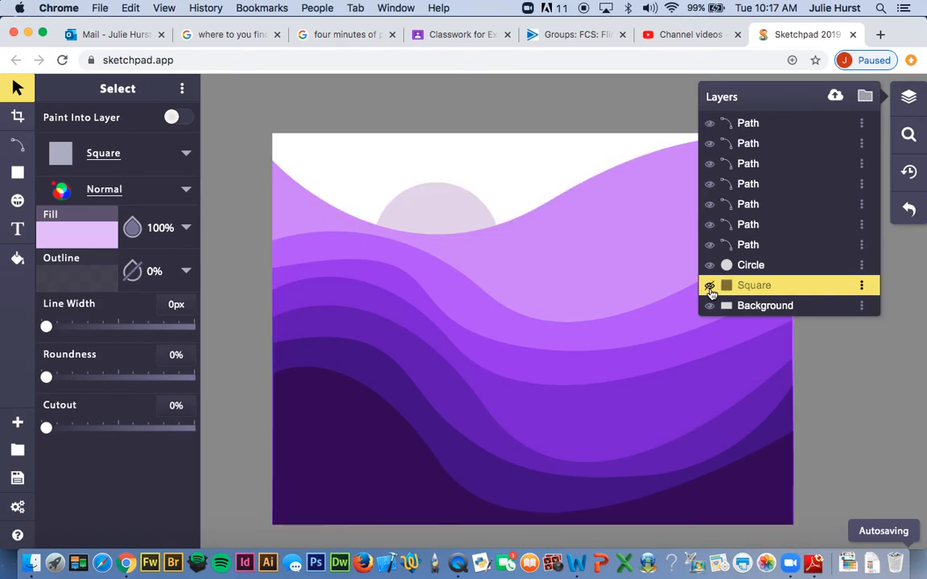
left_click(709, 286)
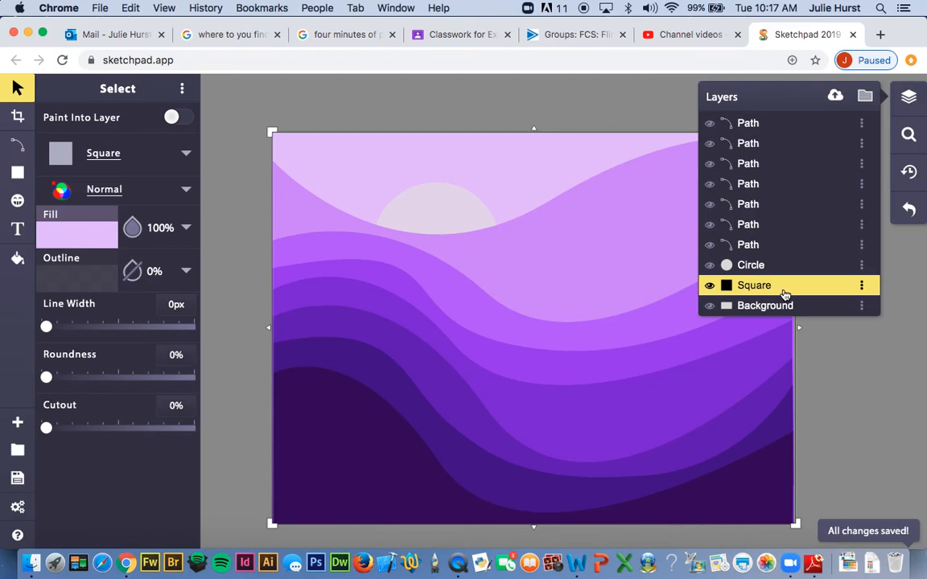
Step: Check the fill color of the Square layer and select the Circle layer to identify the sun
left_click(79, 233)
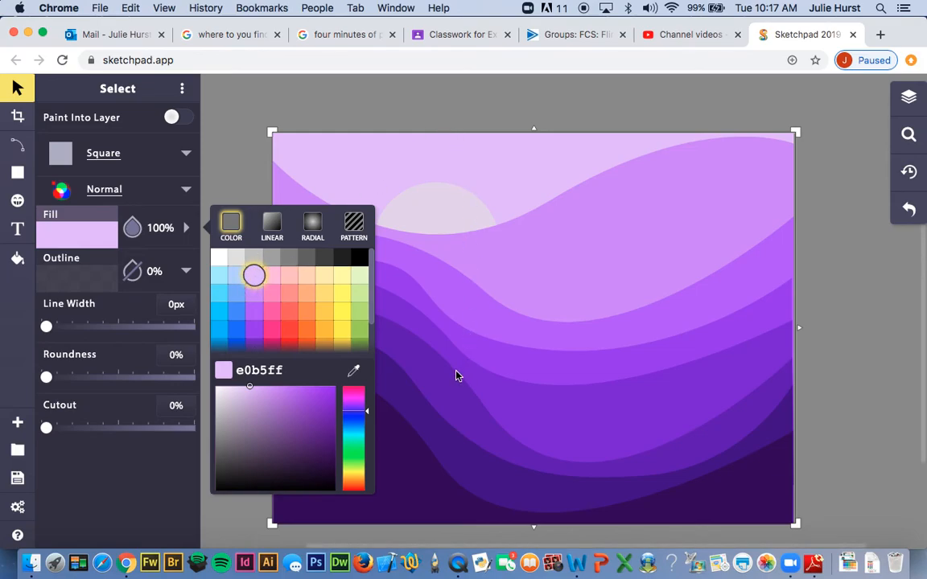
left_click(908, 98)
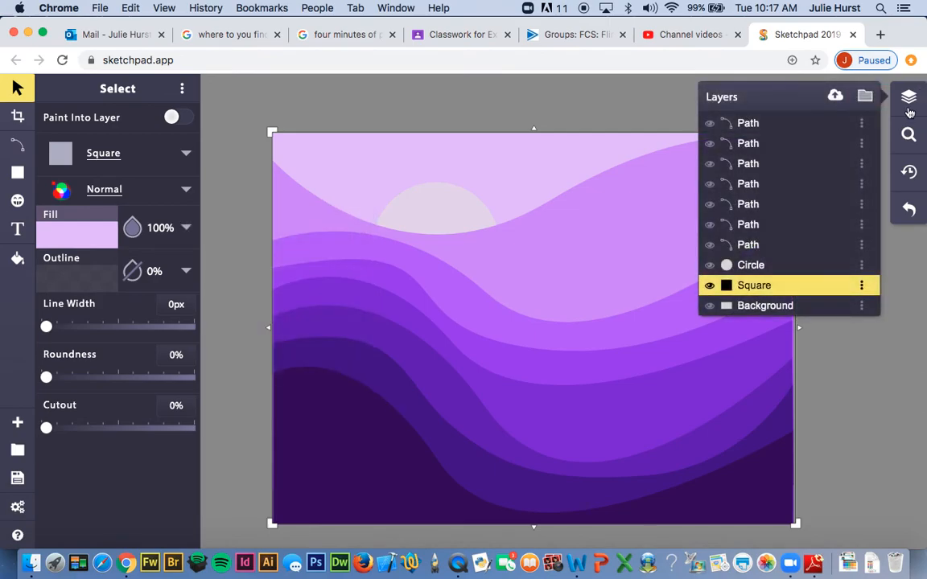
left_click(753, 268)
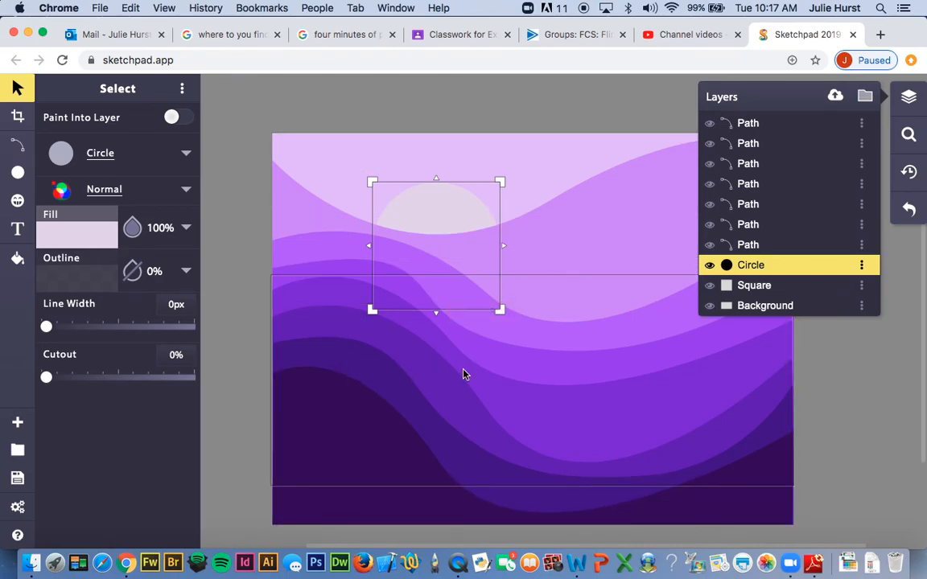
Step: Select the lowest Path layer and switch the visibility of the two lowest Path layers off and on
left_click(769, 247)
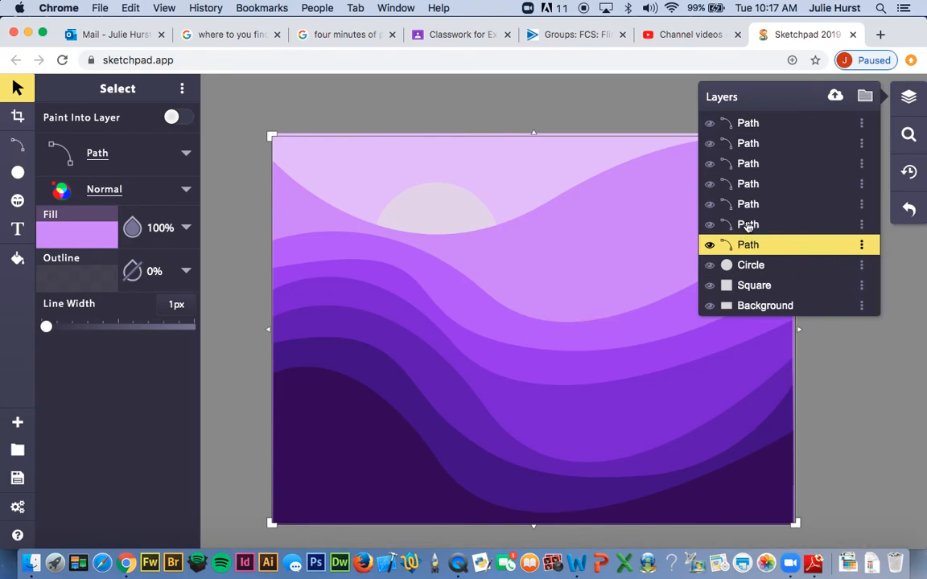
left_click(709, 245)
left_click(708, 245)
left_click(708, 246)
left_click(708, 246)
left_click(709, 225)
left_click(710, 227)
left_click(710, 226)
left_click(709, 226)
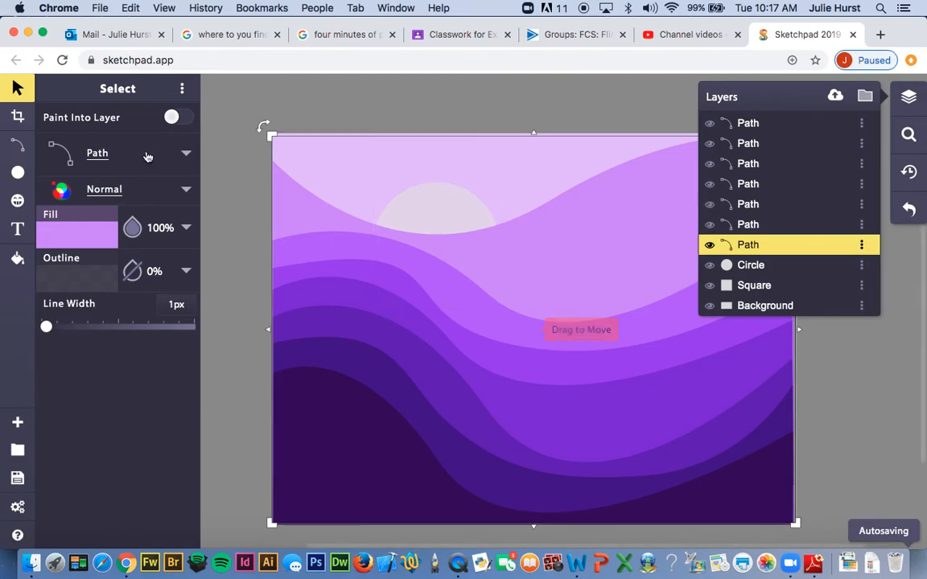
Step: Examine the selected Path layer's fill color and the darker shades below it among the swatches
left_click(95, 232)
left_click(95, 232)
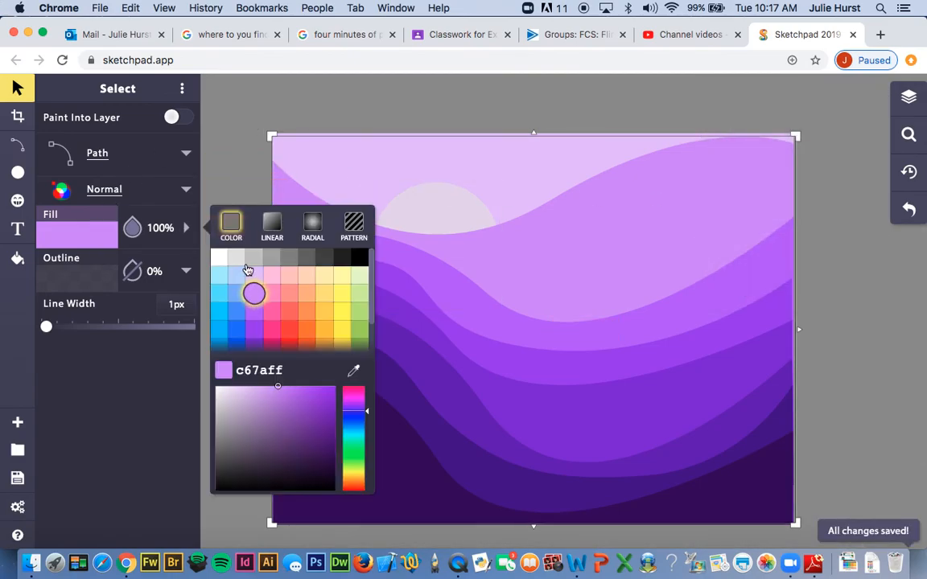
scroll(262, 335, "down", 1)
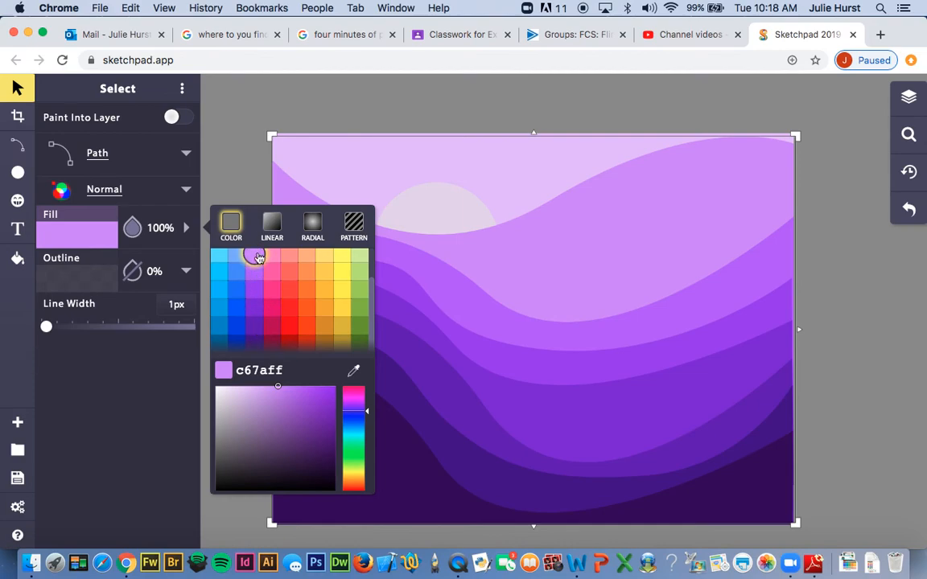
Step: Compare the three lowest Path layers by hiding and reshowing each one
left_click(919, 97)
left_click(712, 225)
left_click(713, 225)
left_click(710, 210)
left_click(710, 210)
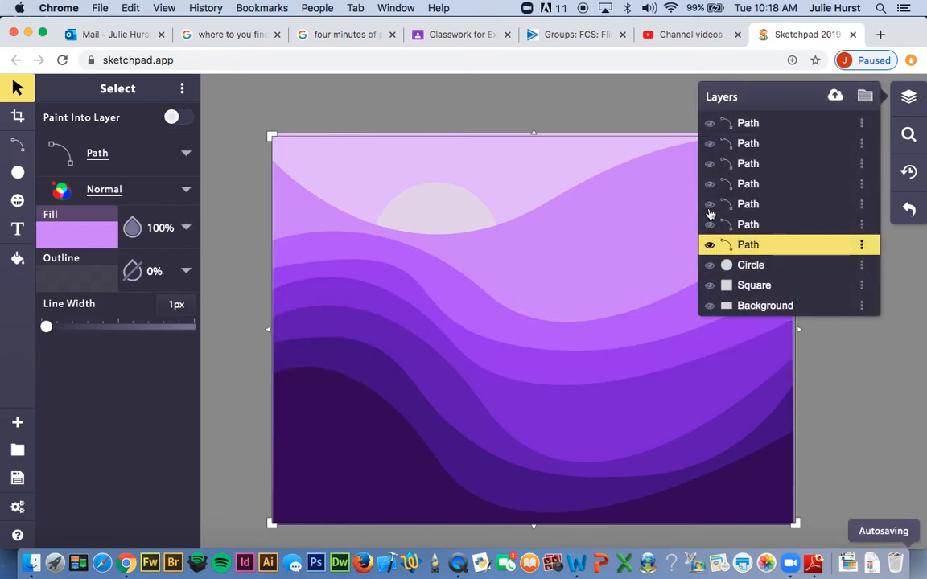
left_click(710, 225)
left_click(710, 225)
left_click(709, 205)
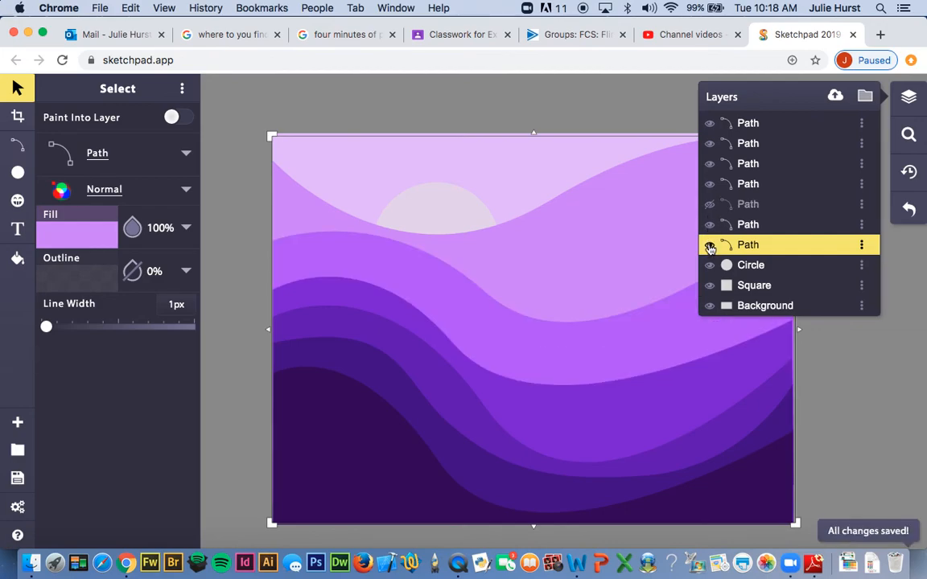
left_click(710, 245)
left_click(710, 246)
left_click(711, 226)
left_click(711, 226)
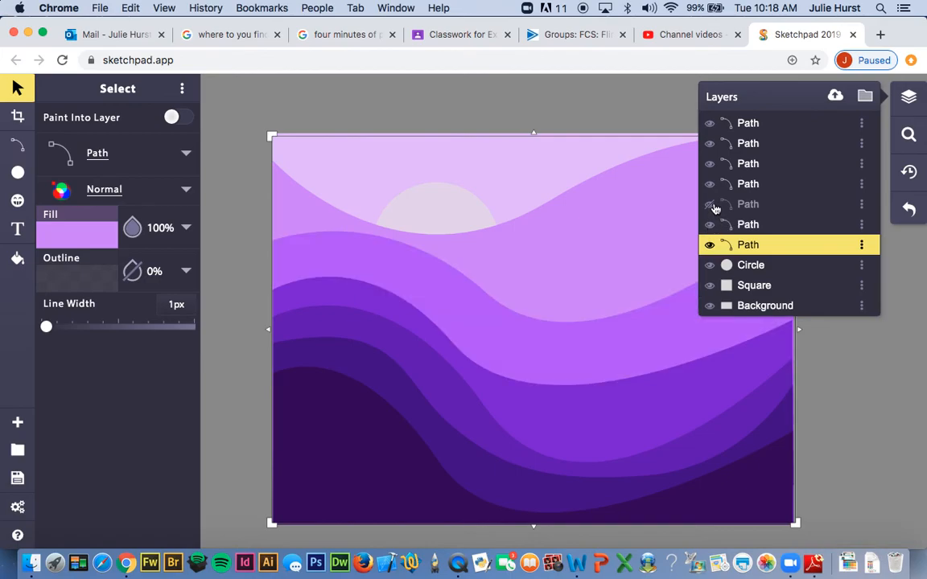
left_click(711, 206)
Step: Hide and reshow each of the four uppermost Path layers to see which wave each one forms
left_click(711, 186)
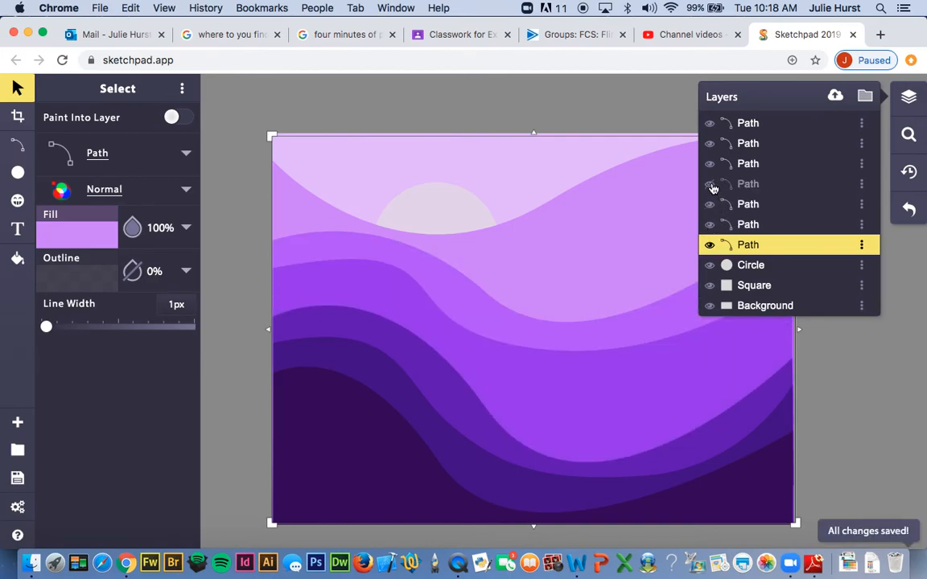
left_click(711, 186)
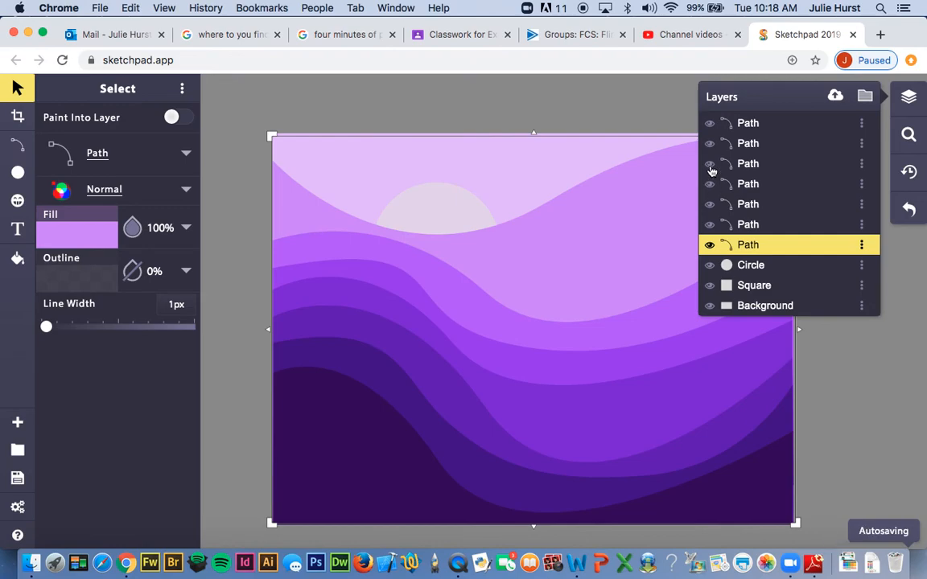
left_click(709, 165)
left_click(709, 165)
left_click(710, 165)
left_click(710, 165)
left_click(711, 147)
left_click(711, 147)
left_click(710, 126)
left_click(709, 126)
left_click(709, 127)
left_click(710, 127)
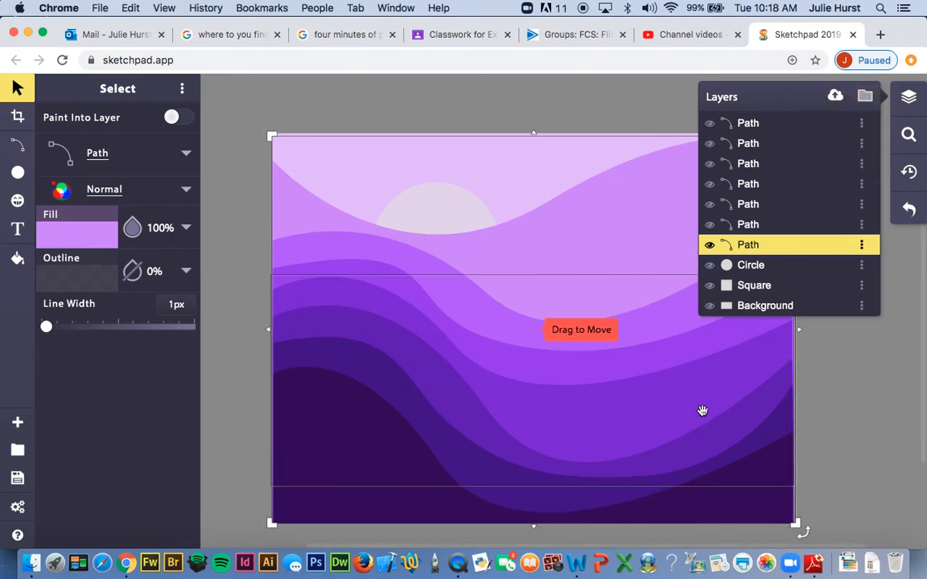
Step: Create a new blank 1024 x 768 px canvas and zoom out until all of it fits in view
left_click(16, 424)
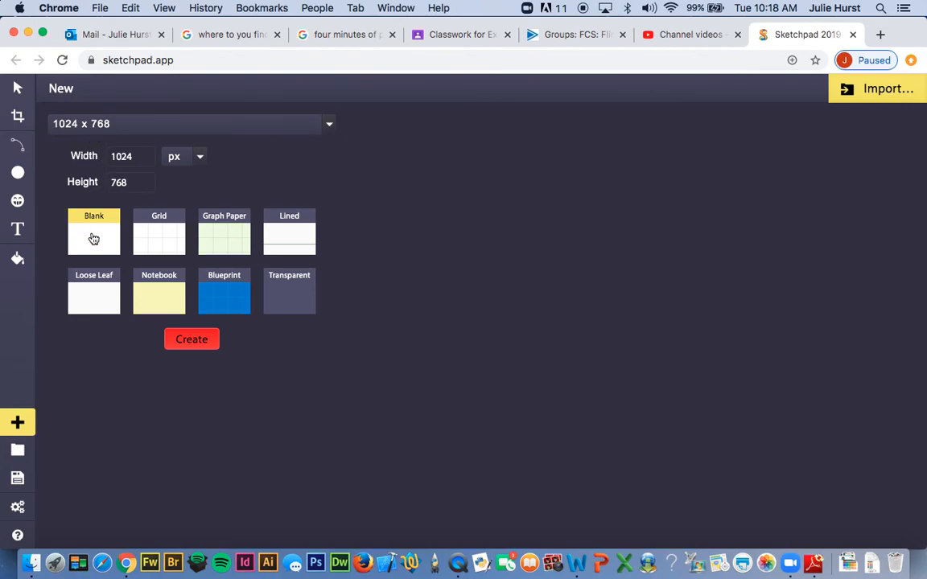
left_click(192, 339)
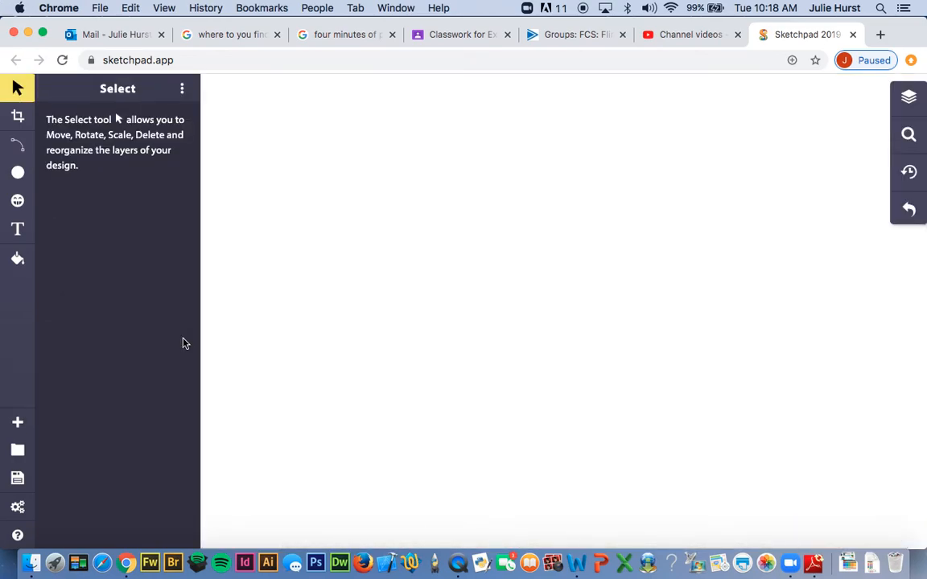
left_click(909, 136)
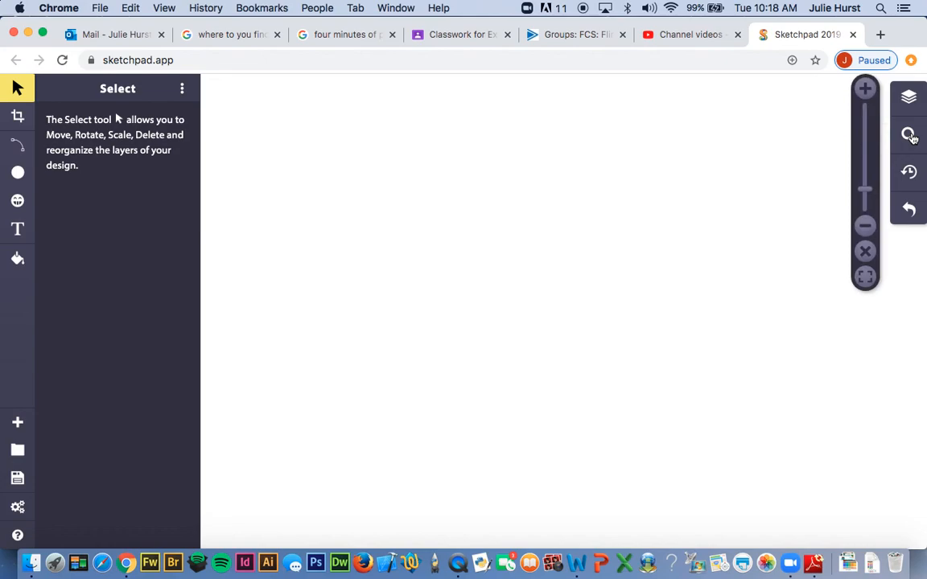
mouse_move(865, 190)
left_mouse_down()
mouse_move(865, 203)
mouse_move(860, 194)
left_mouse_up()
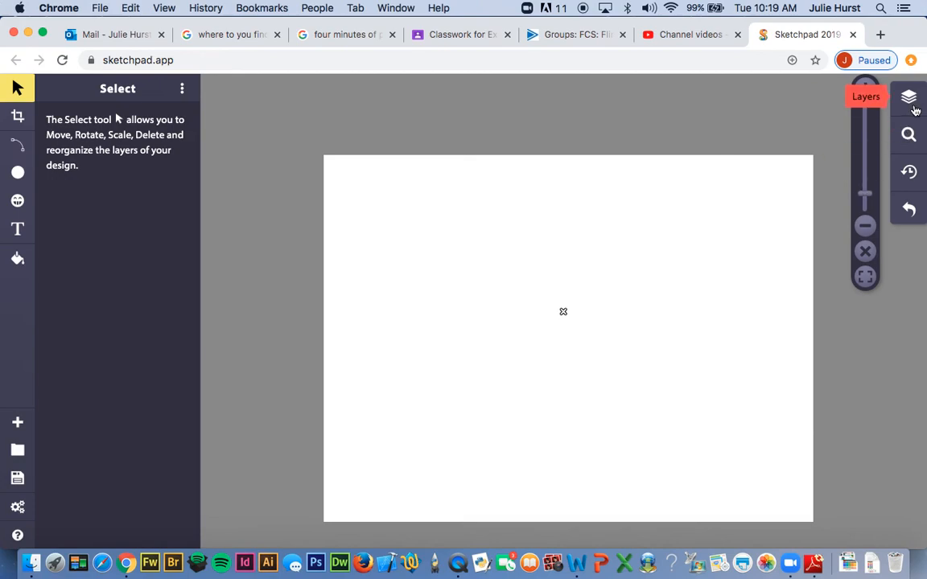
Step: Set the shape tool to a Square with the light blue fill b5d0ff
left_click(909, 97)
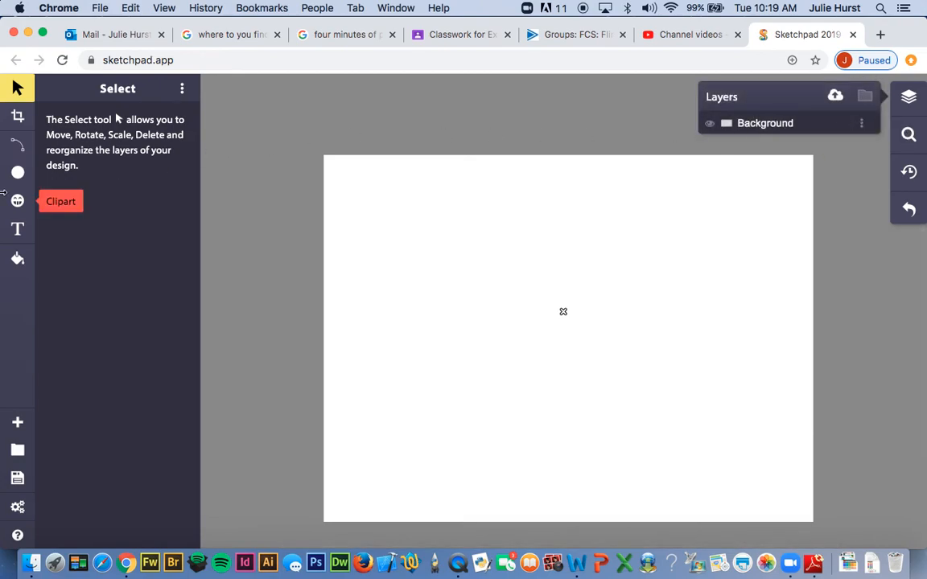
left_click(15, 176)
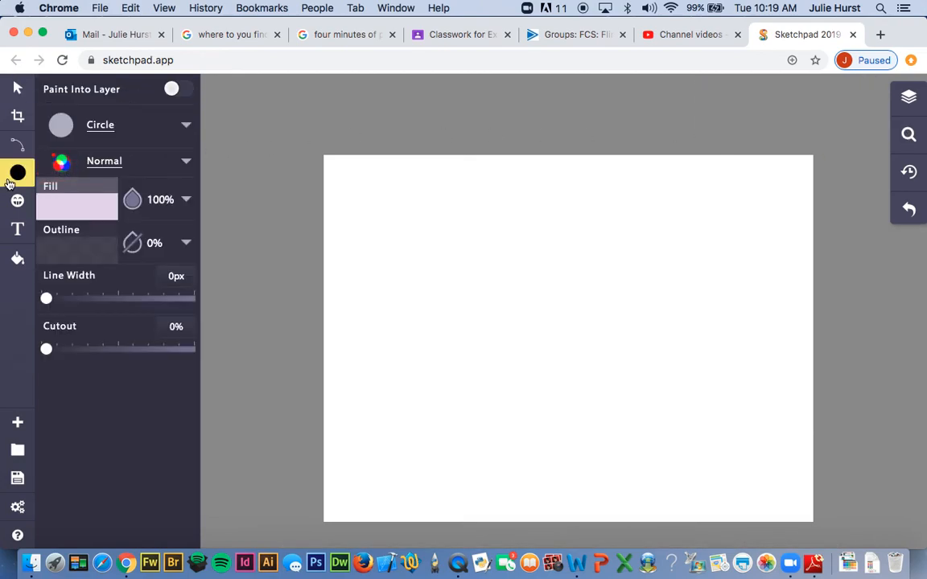
left_click(66, 209)
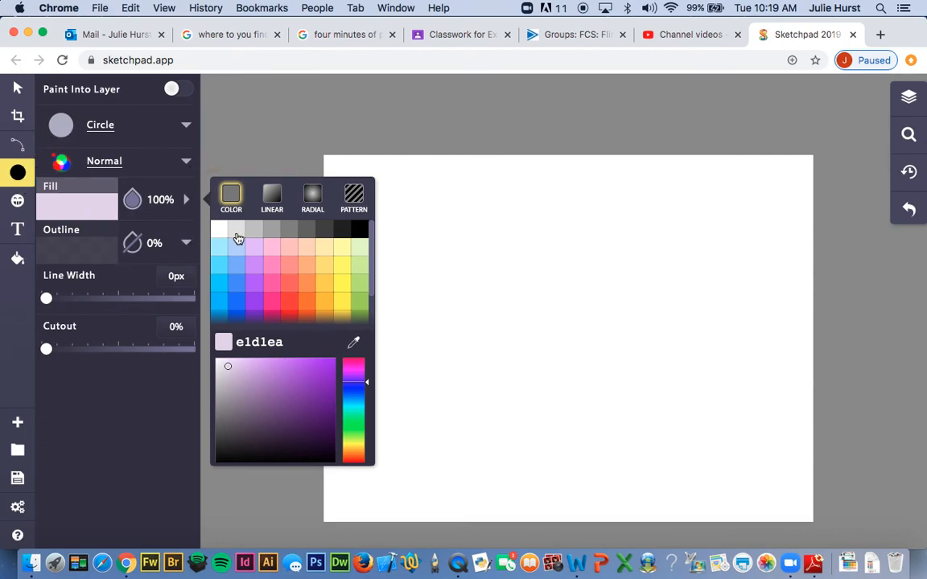
left_click(149, 141)
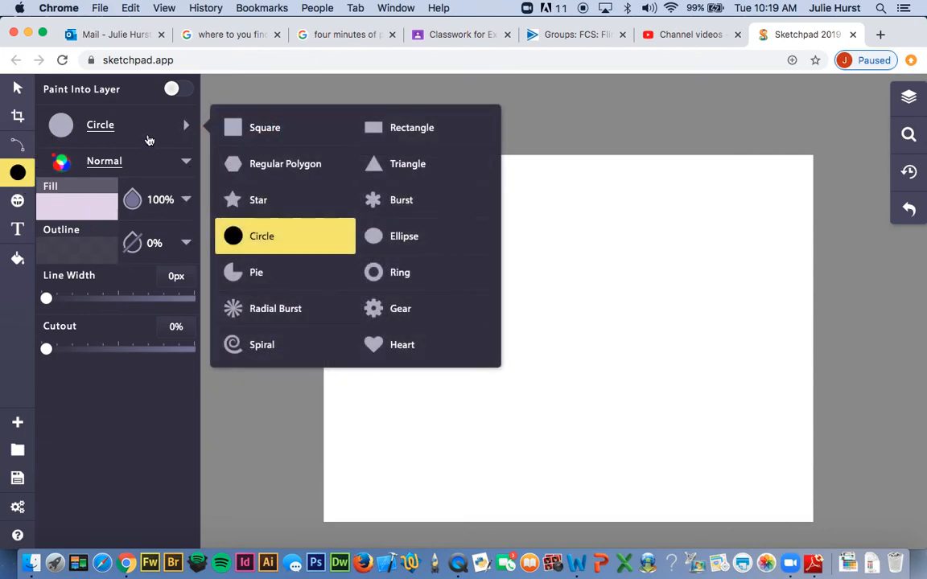
left_click(239, 127)
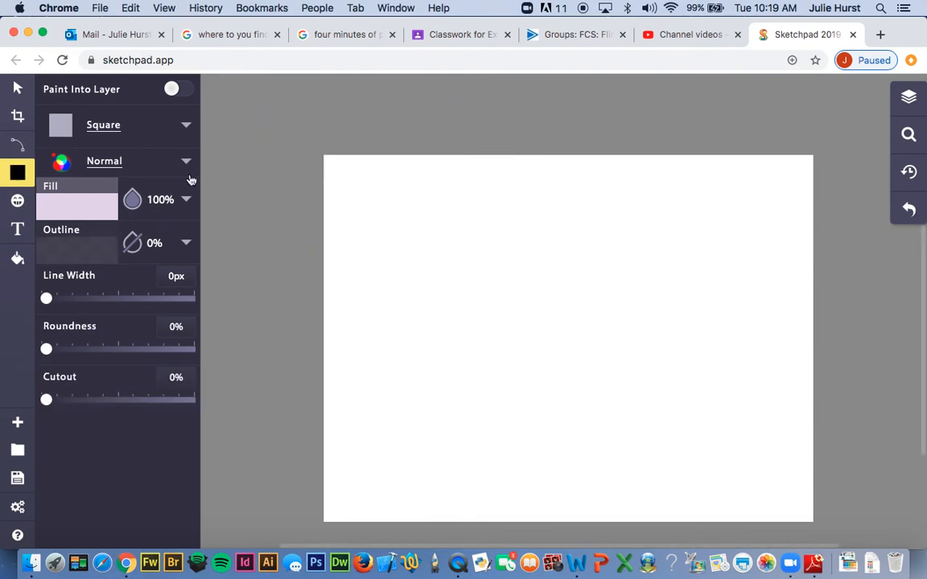
left_click(78, 208)
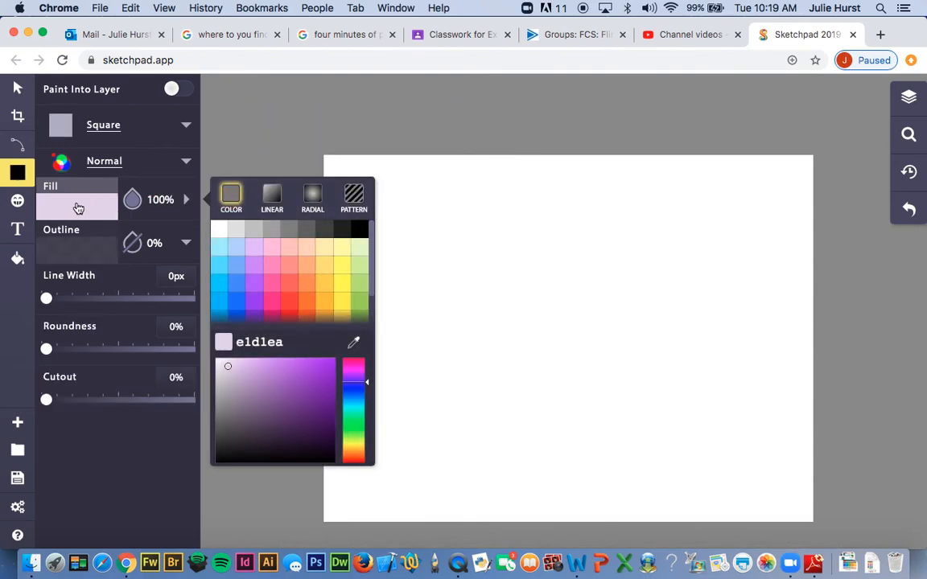
left_click(237, 248)
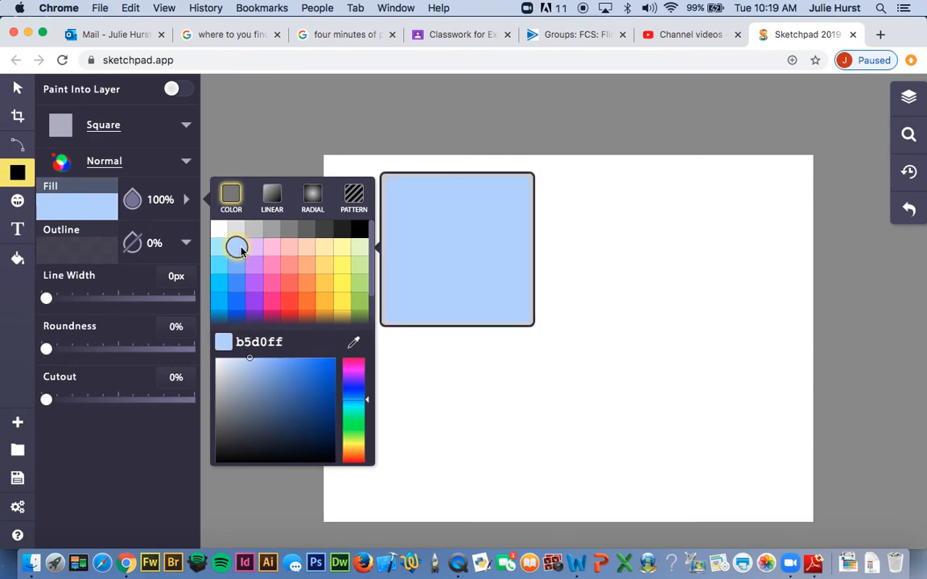
Step: Draw a square on the blank canvas and stretch its corners until it covers the whole canvas
left_click(558, 324)
left_click_drag(557, 323, 658, 382)
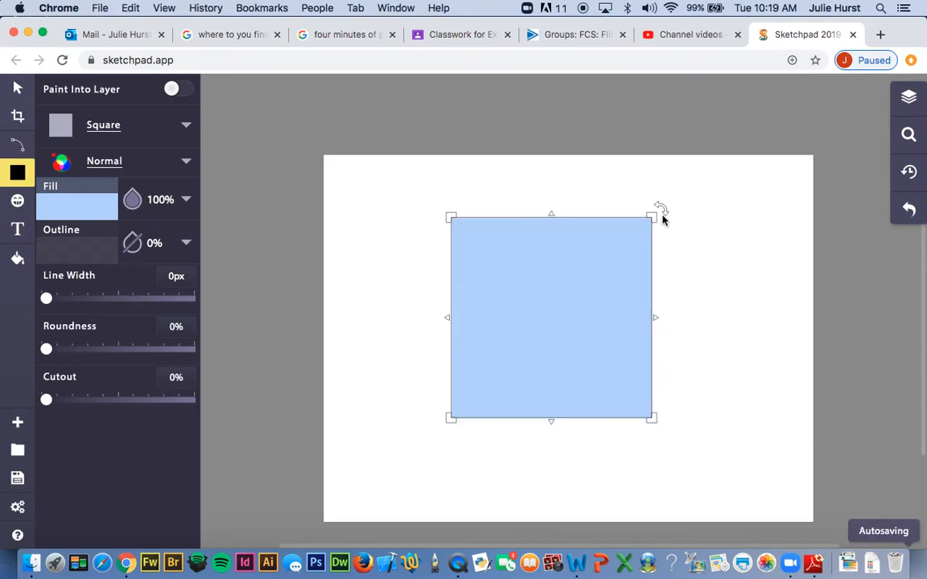
left_click_drag(658, 212, 814, 152)
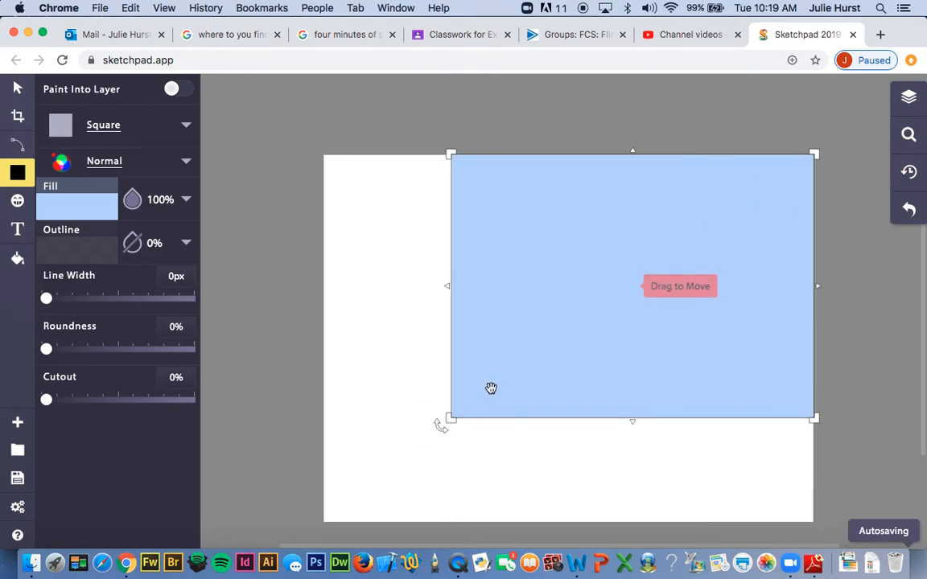
left_click_drag(449, 419, 320, 523)
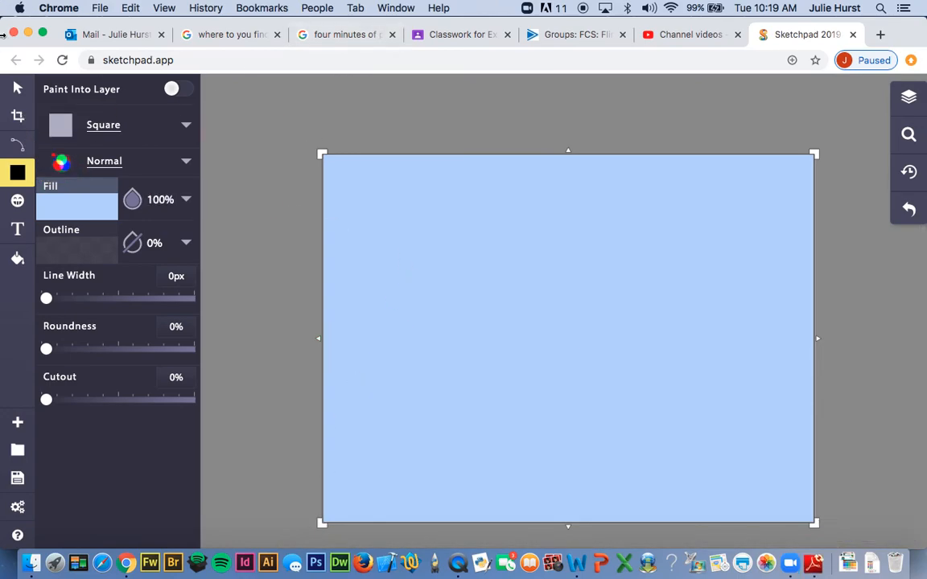
left_click(17, 87)
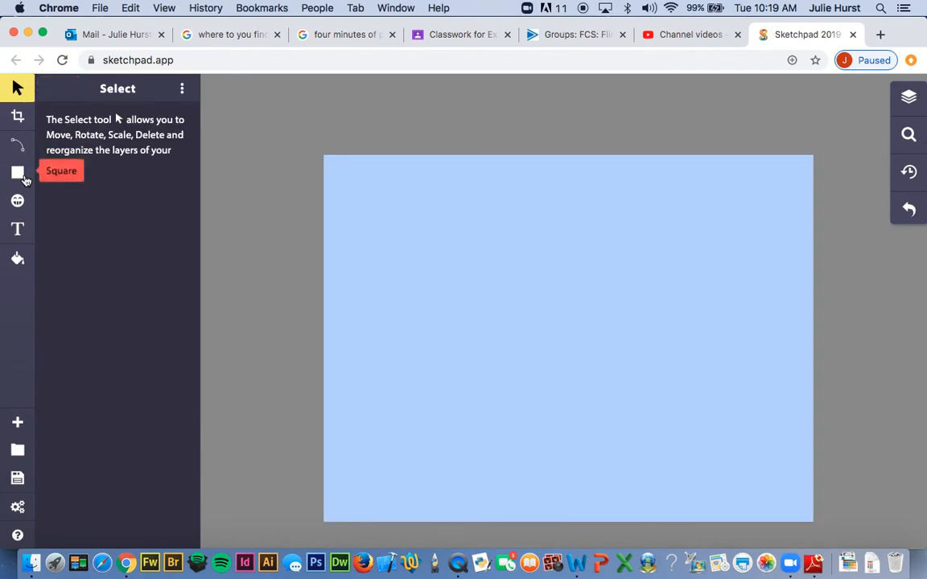
Step: Choose the Path brush and set its fill to the medium blue 7baaff
left_click(17, 144)
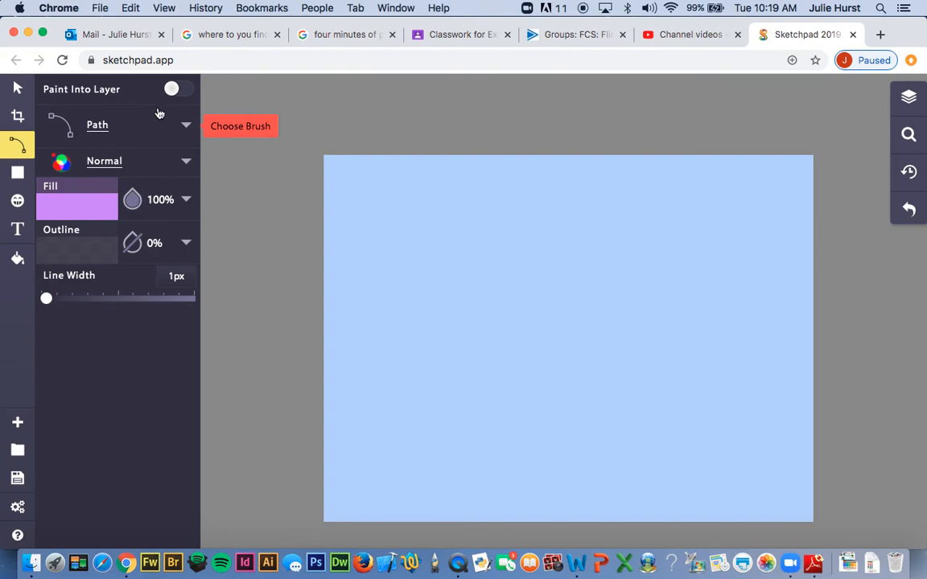
left_click(114, 131)
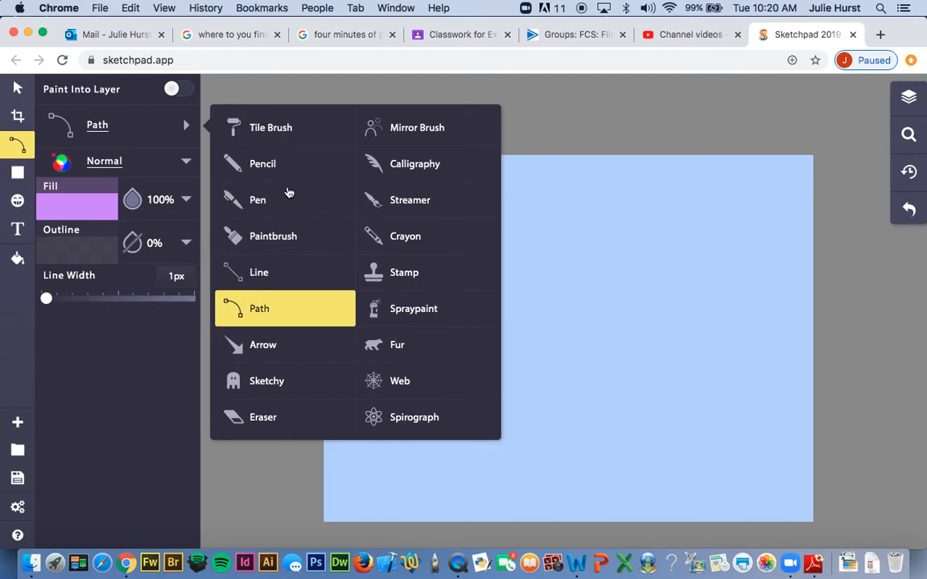
left_click(68, 206)
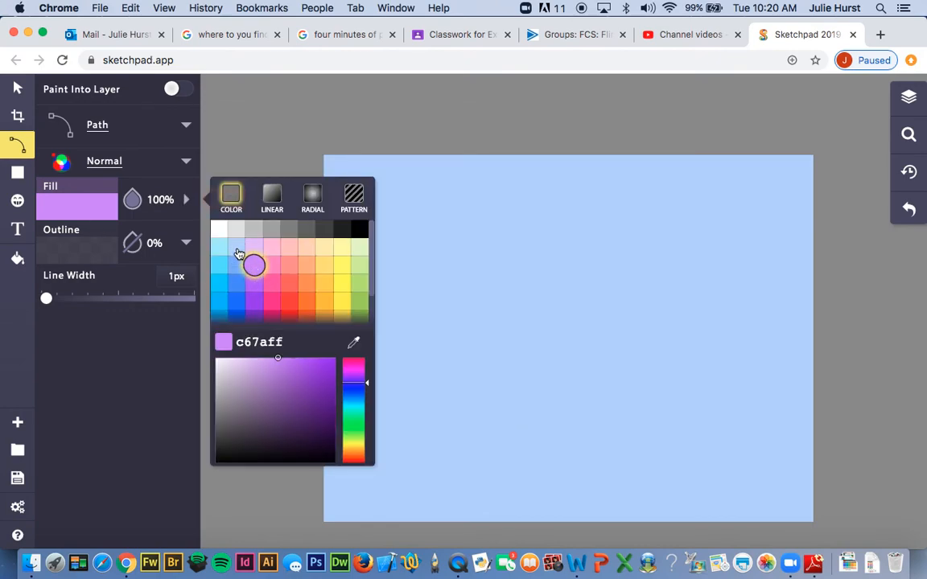
left_click(233, 267)
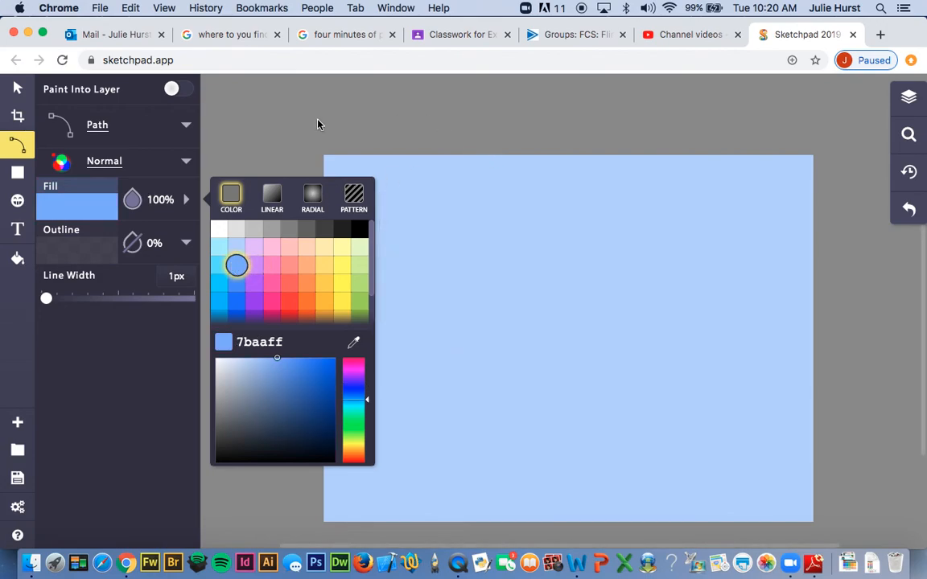
Step: Compare the background square's fill with the Path brush's fill color, and check the chosen brush type
left_click(18, 87)
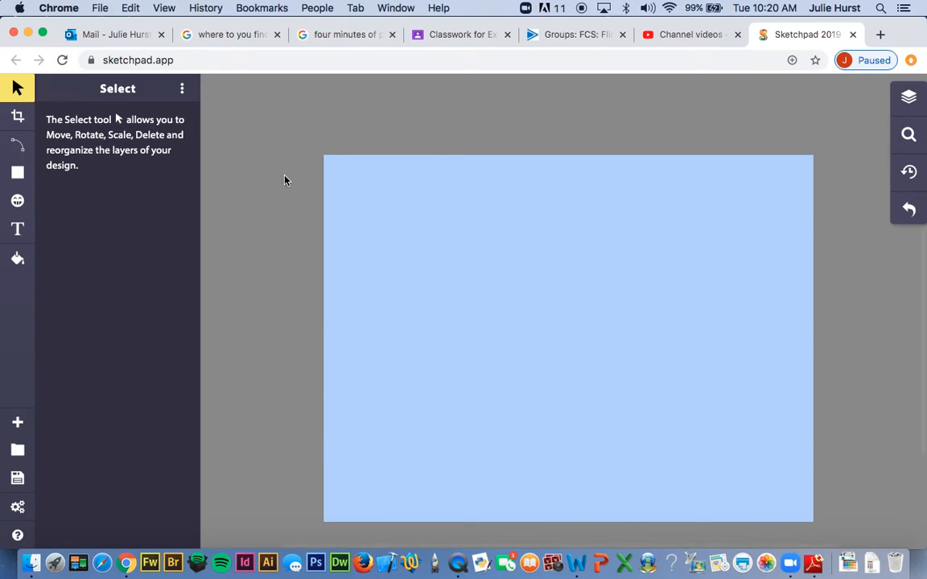
left_click(323, 197)
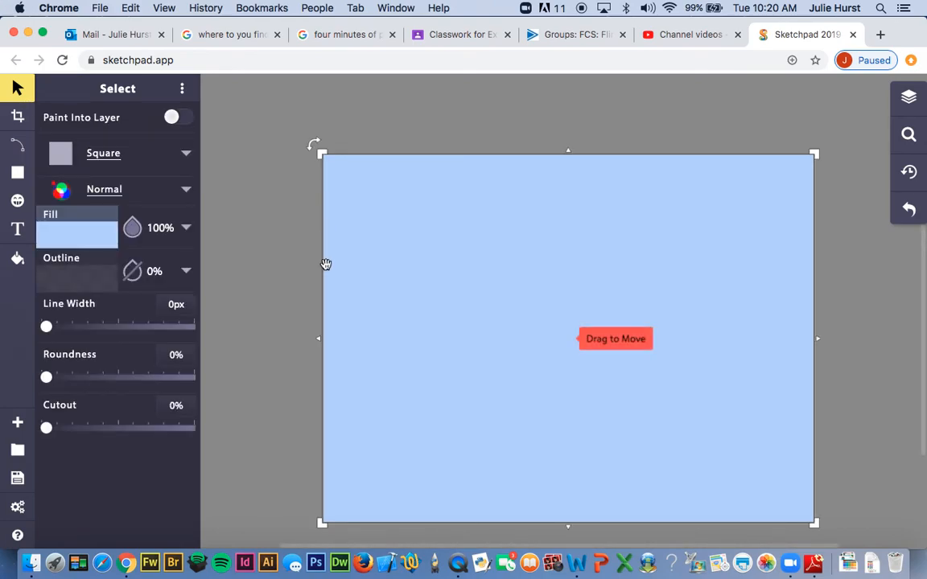
left_click(18, 145)
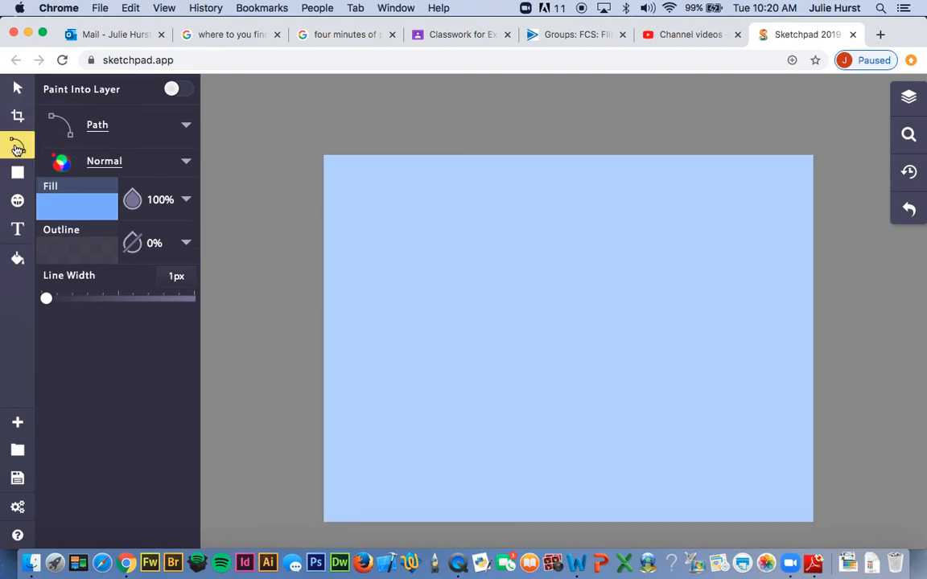
left_click(94, 211)
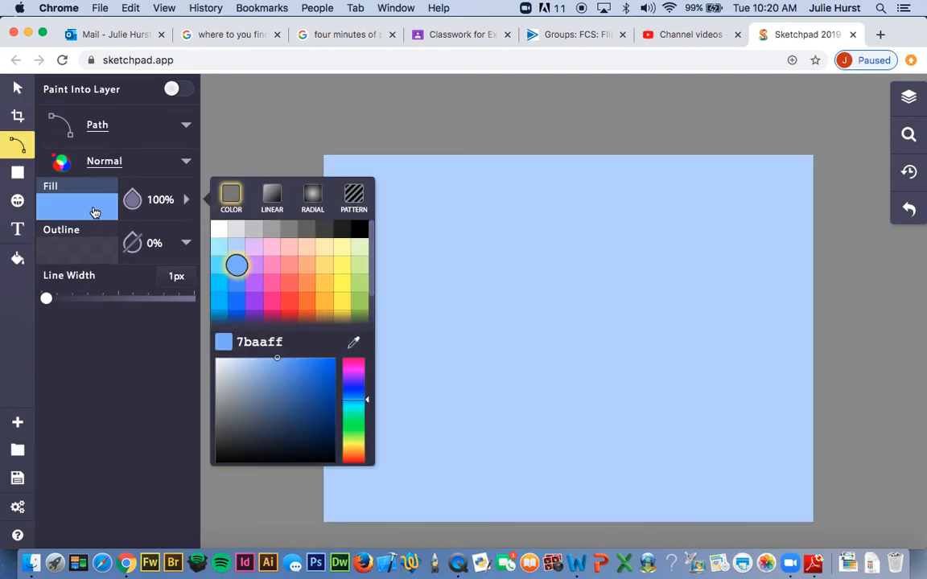
left_click(132, 133)
left_click(135, 124)
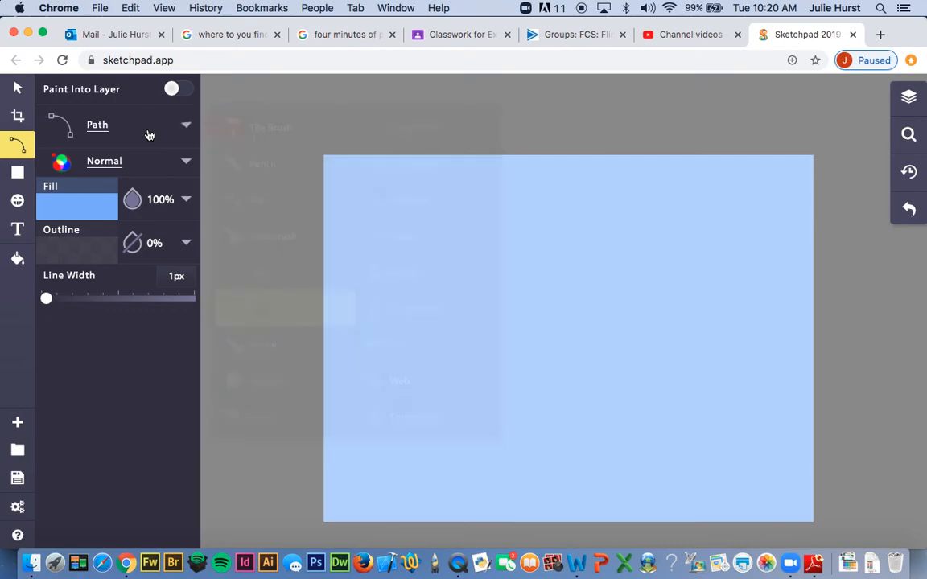
Step: Draw a closed path along the canvas's sides and lower edge, with a curved wave of crests and troughs across its upper edge
left_click(323, 183)
left_click(309, 459)
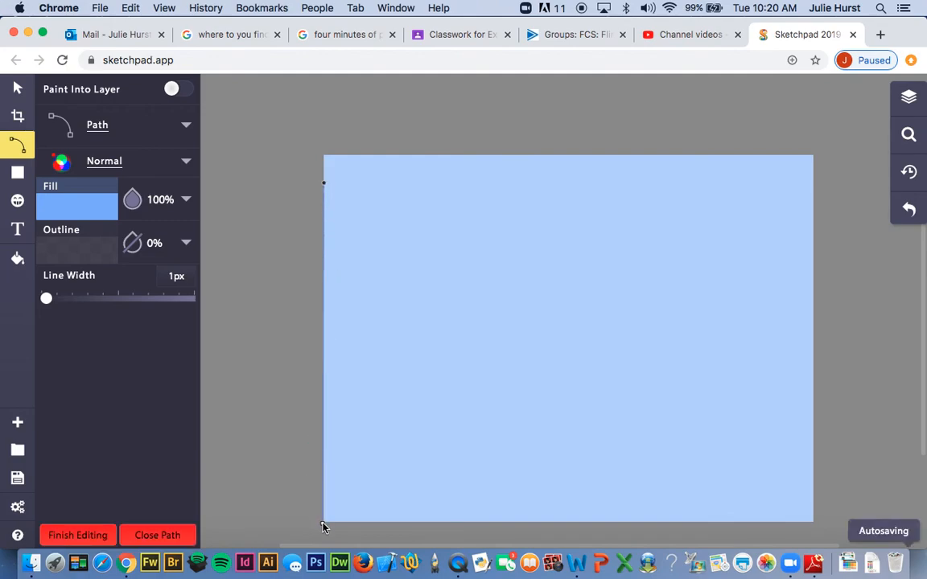
left_click(814, 523)
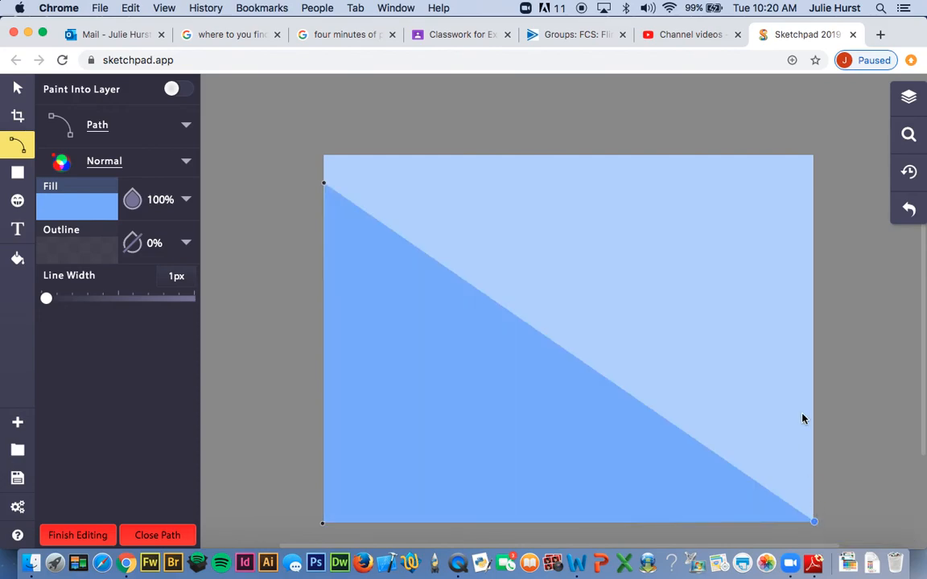
left_click(814, 178)
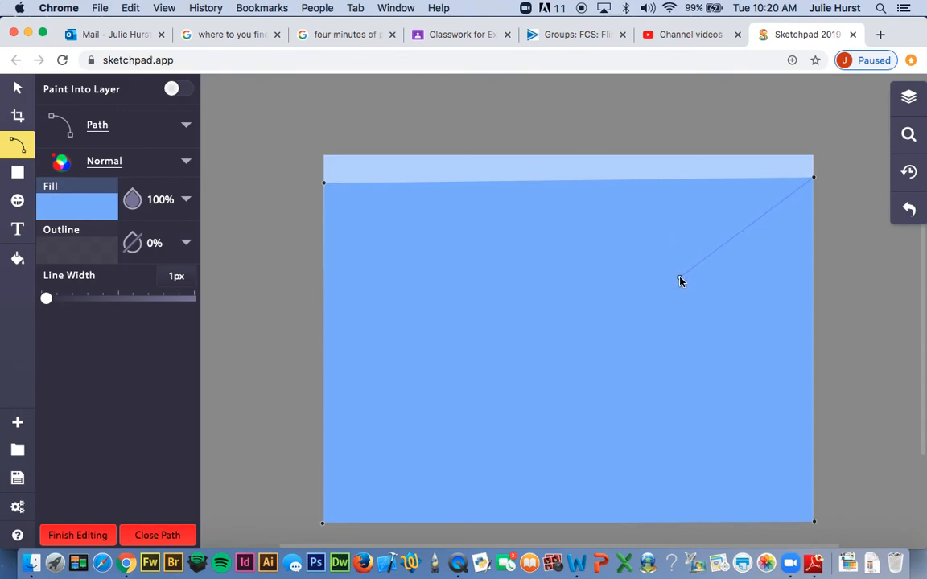
left_click_drag(719, 255, 663, 373)
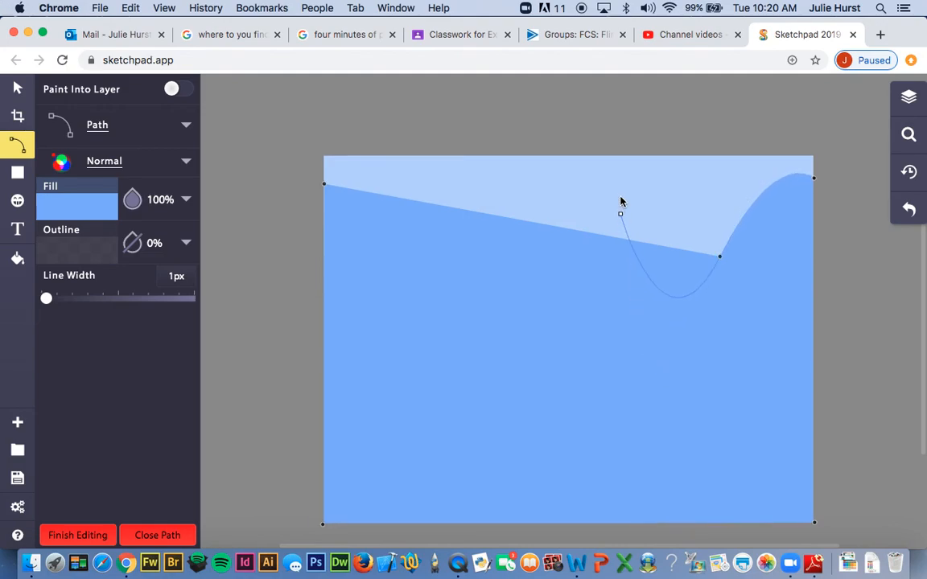
left_click_drag(568, 172, 507, 210)
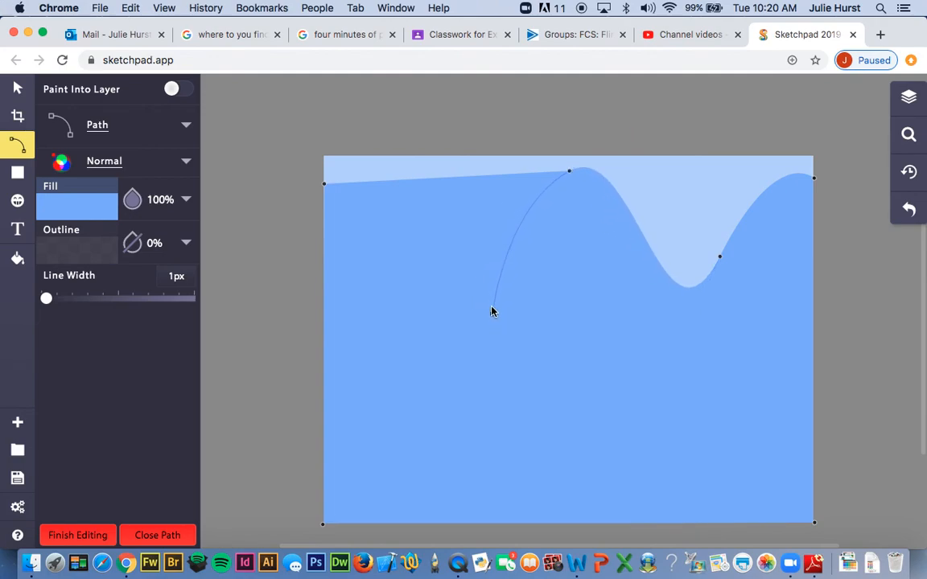
left_click_drag(428, 254, 321, 254)
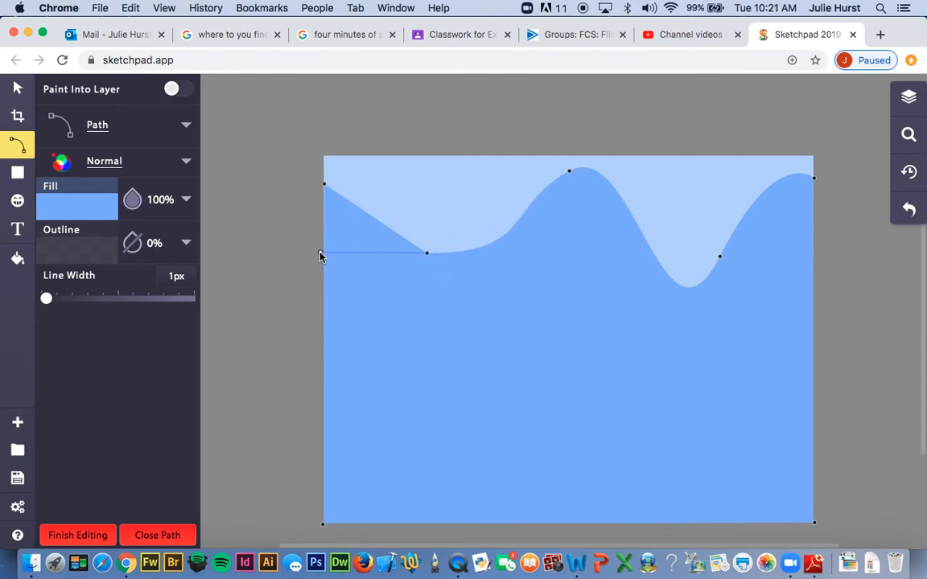
left_click(324, 186)
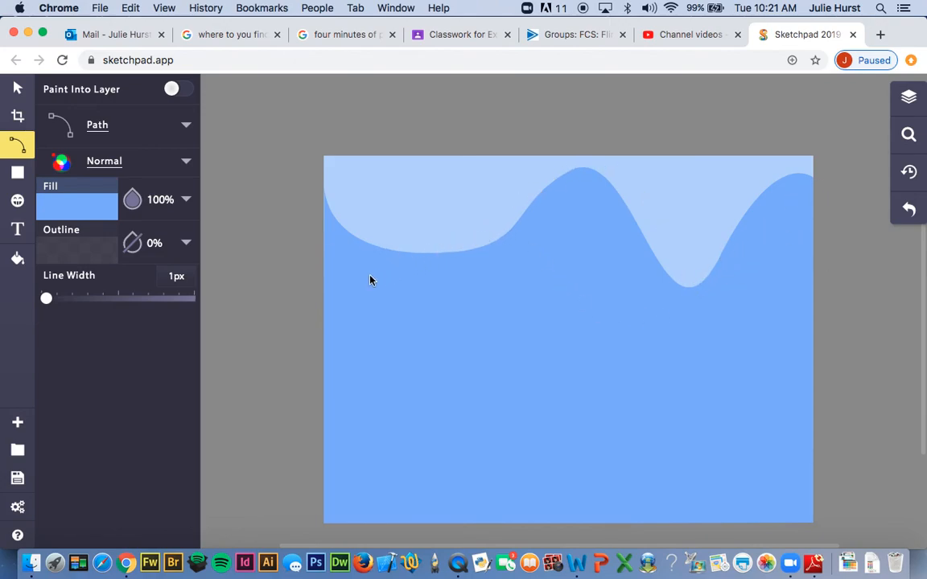
Step: Set the Path brush's fill to the darker blue 4a87ff for the next wave
left_click(83, 212)
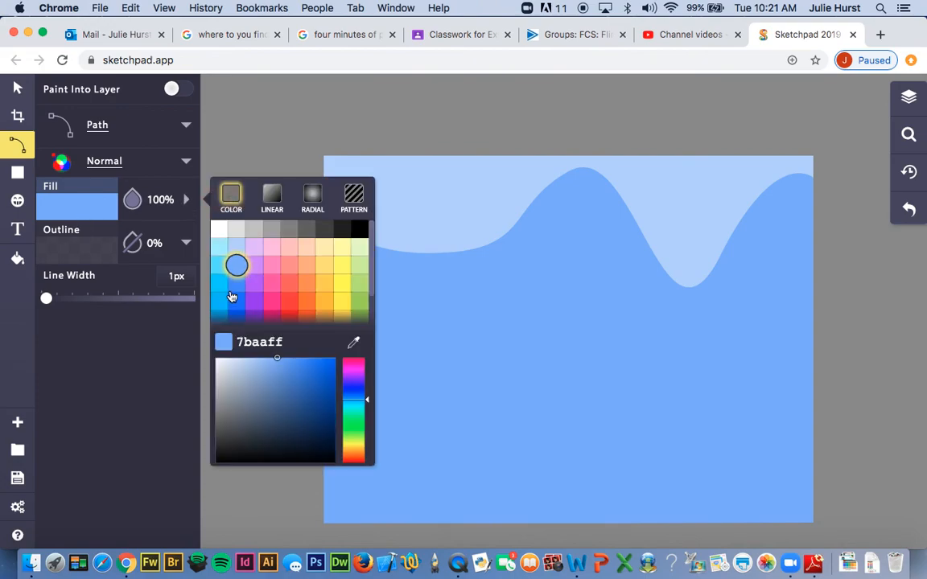
left_click(235, 291)
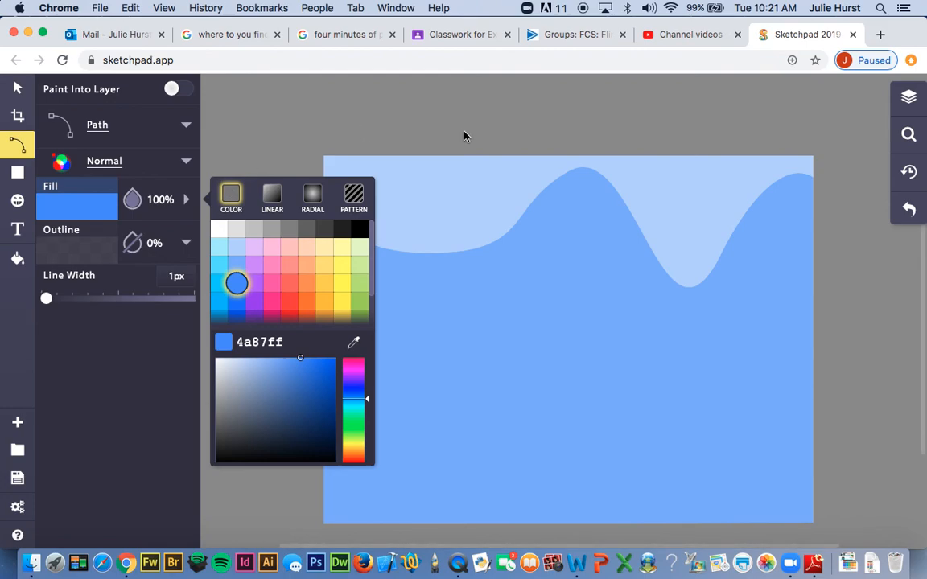
left_click(147, 129)
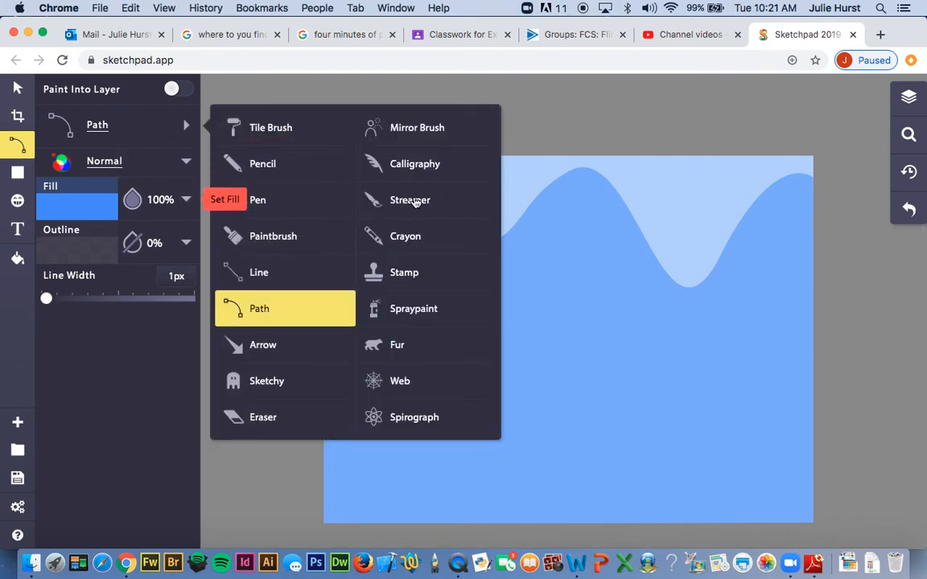
Step: Try to start a second path across the existing wave
left_click(393, 445)
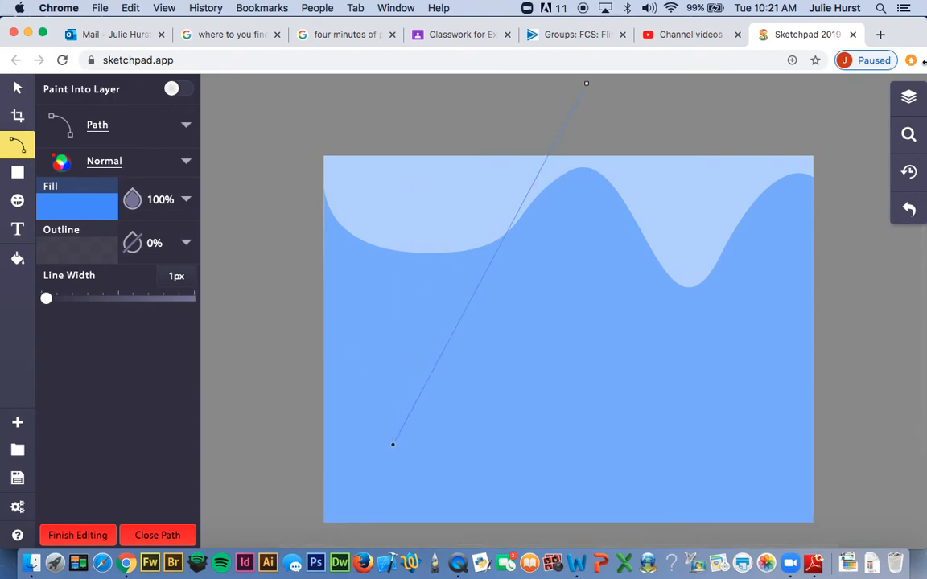
left_click(541, 226)
left_click(659, 183)
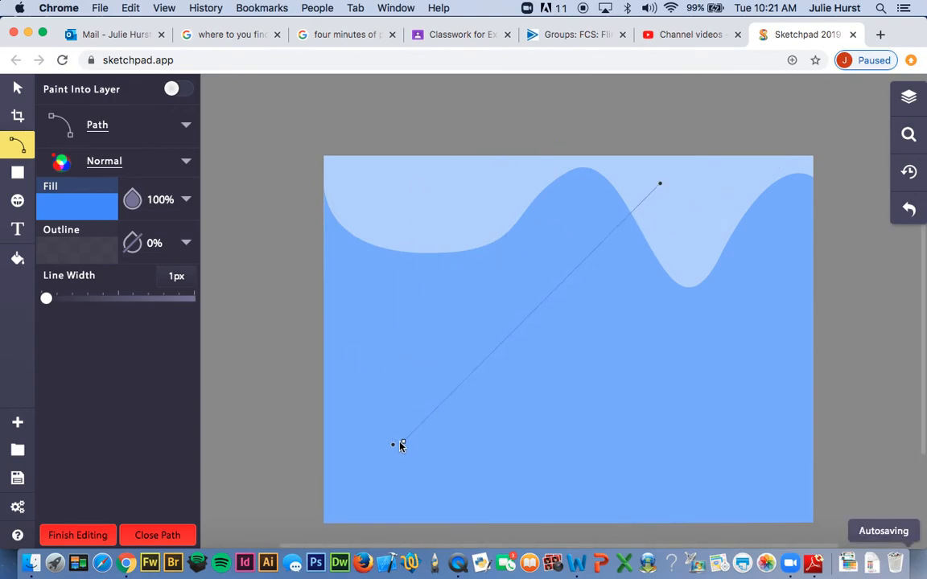
left_click(914, 105)
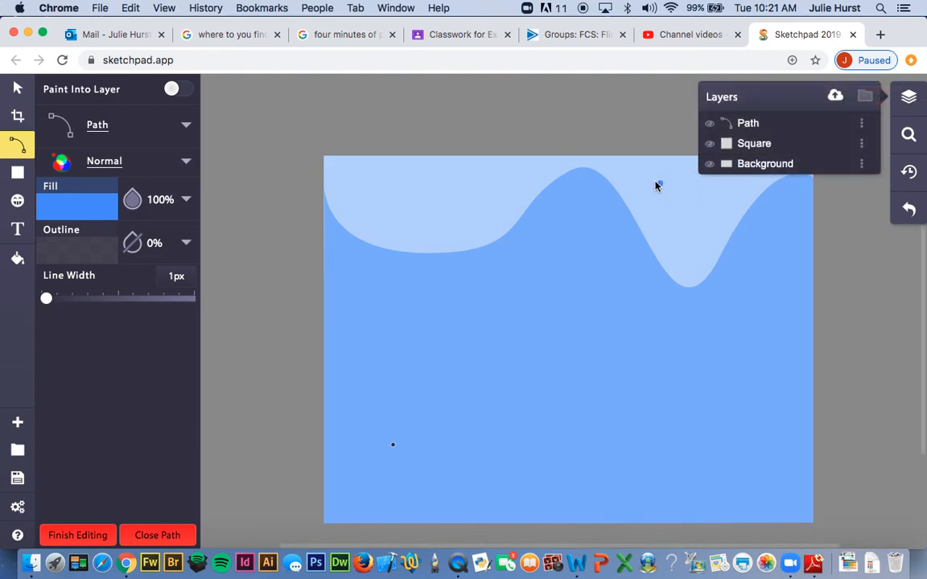
Step: Delete the topmost, unfinished Path layer
left_click(18, 87)
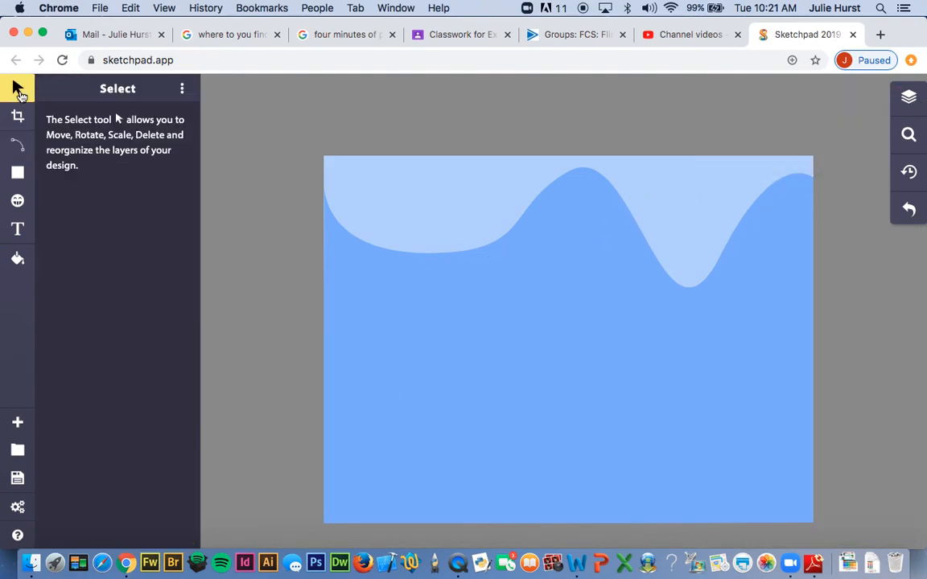
left_click(917, 105)
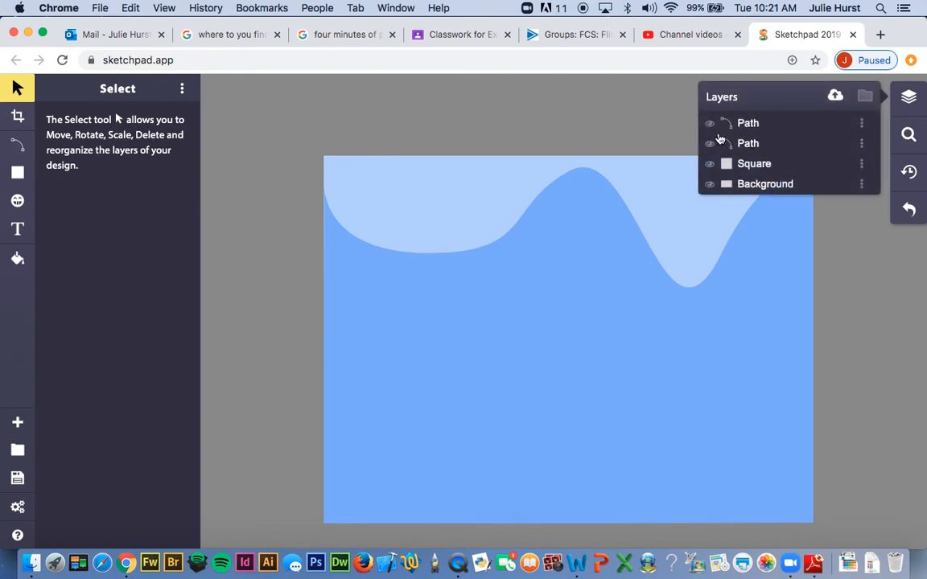
left_click(764, 124)
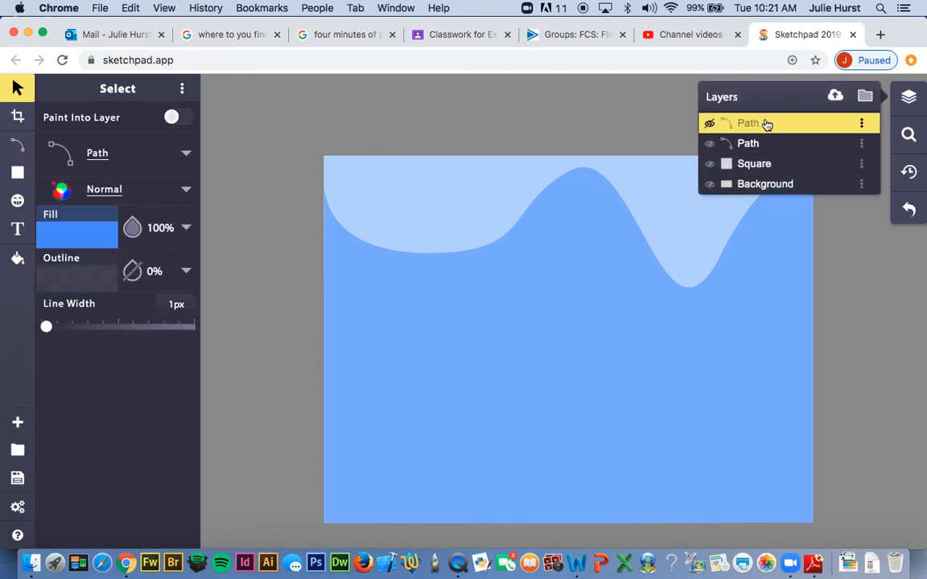
key("Delete")
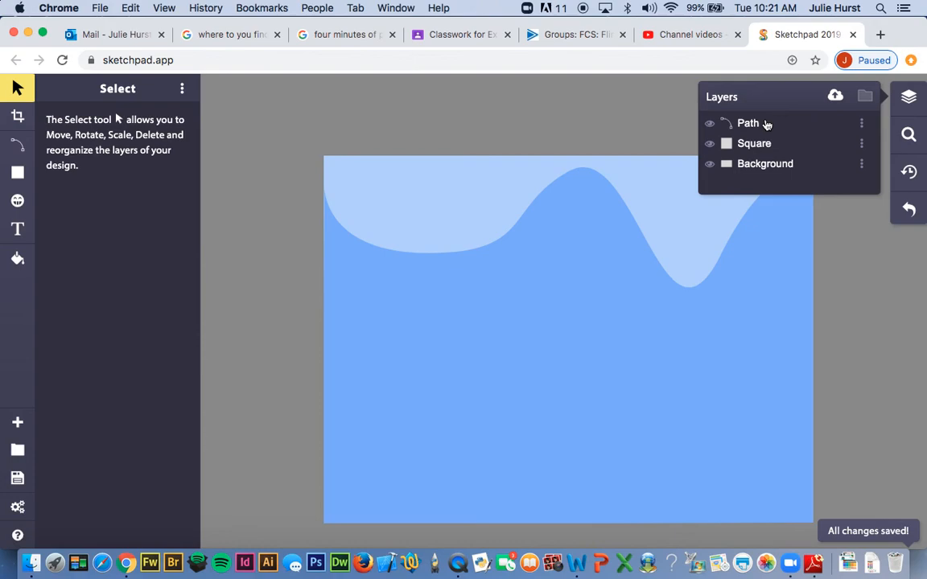
Step: Draw a closed wave path spanning the canvas, with a tall crest near each side, a rounded trough between them and a curved underside
left_click(25, 147)
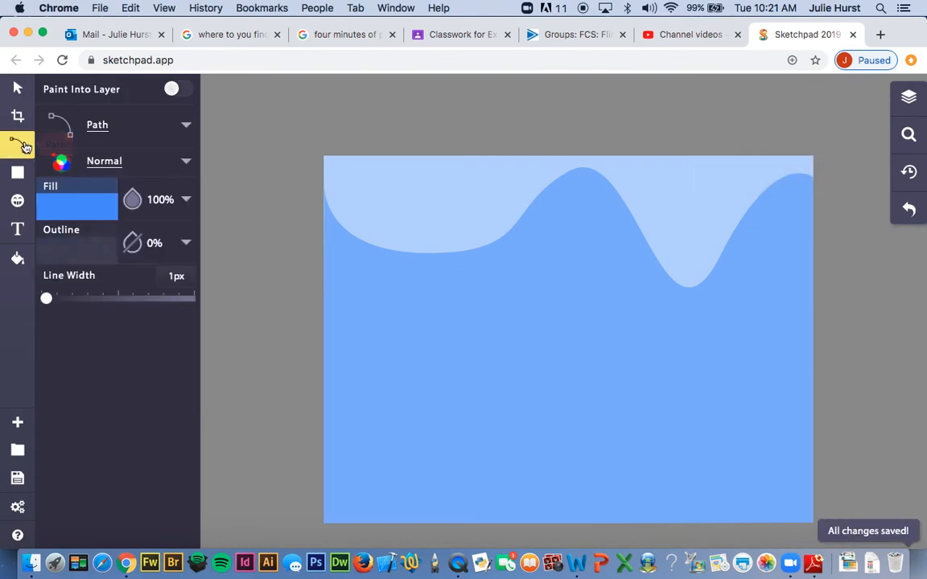
left_click(324, 263)
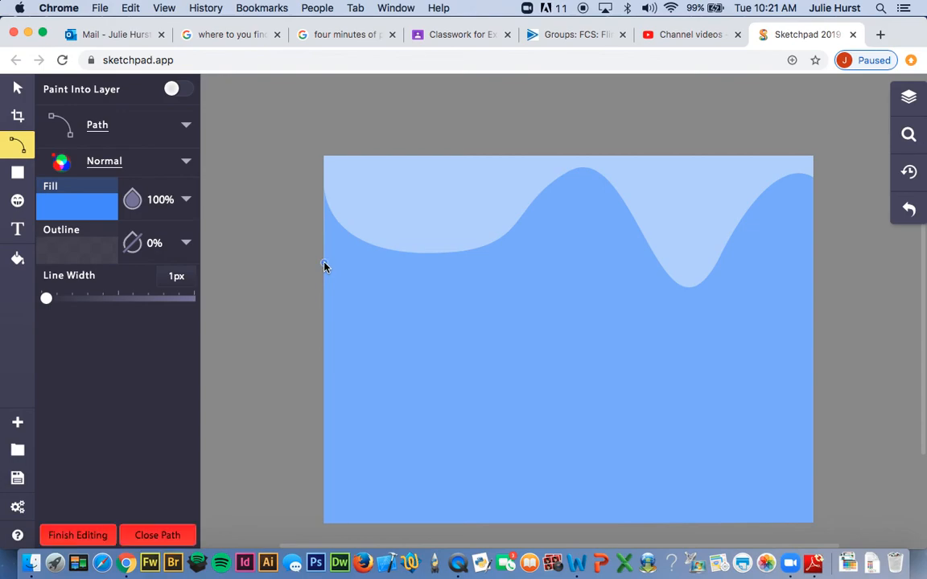
left_click_drag(437, 194, 496, 296)
left_click_drag(584, 311, 653, 311)
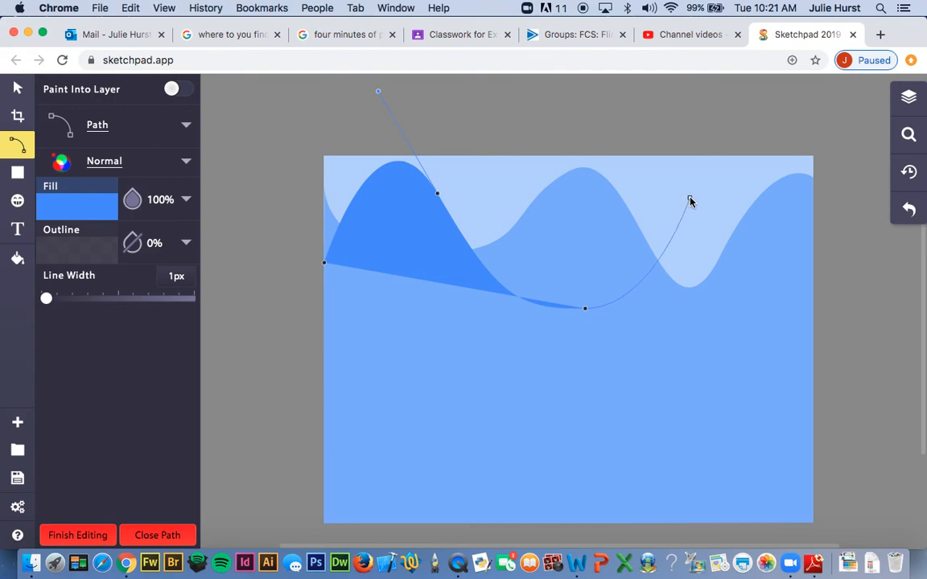
left_click(690, 200)
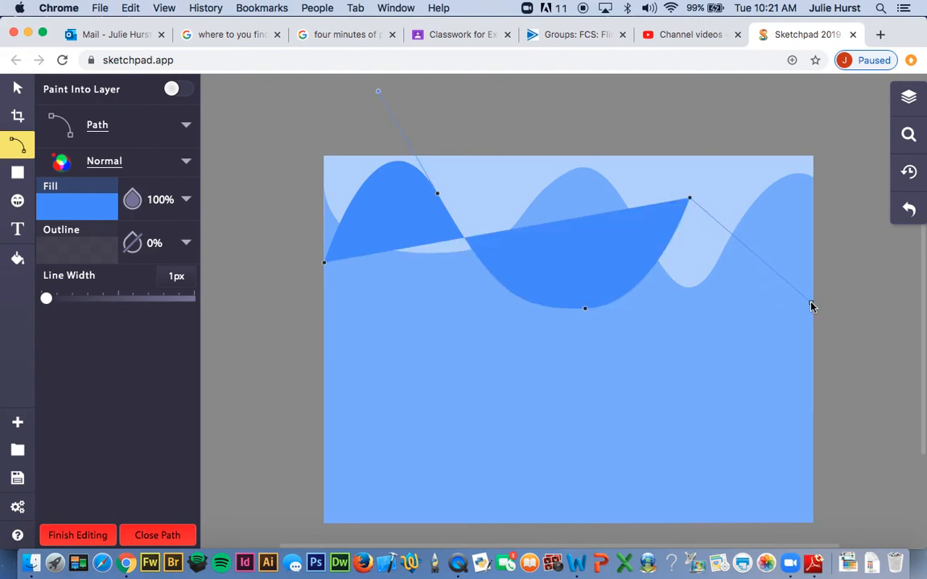
left_click_drag(812, 305, 852, 415)
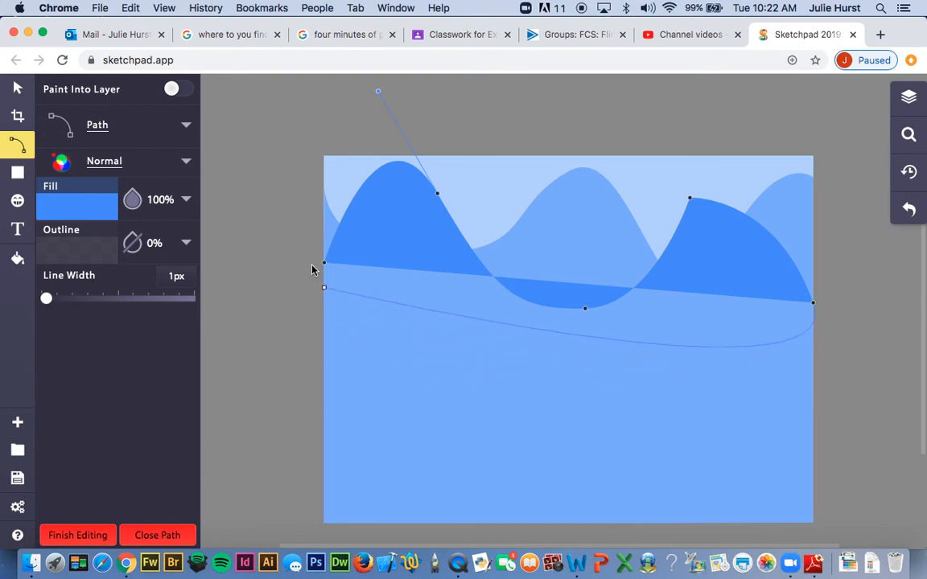
left_click_drag(325, 267, 360, 6)
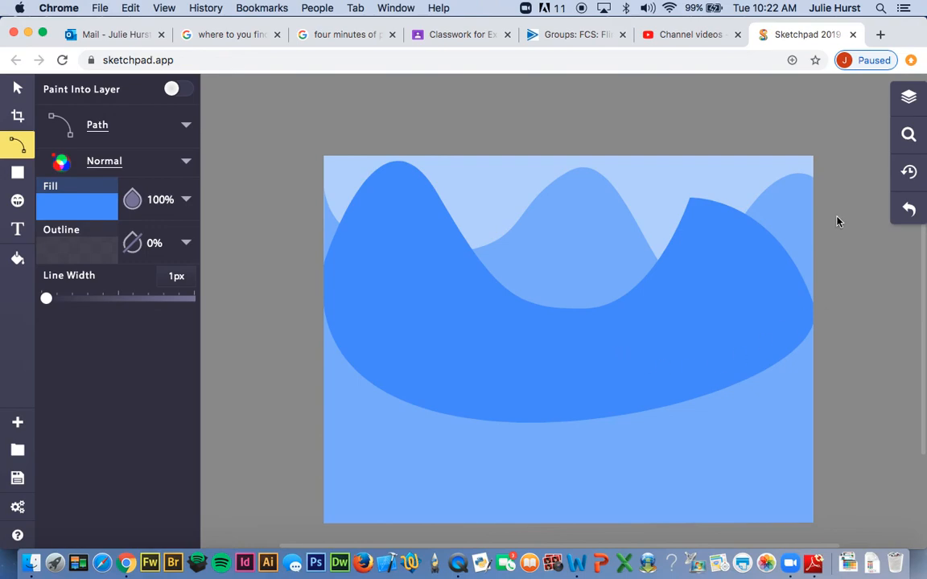
Step: Set the fill to the darker blue 2469ff and keep the Path brush for the next wave
left_click(56, 215)
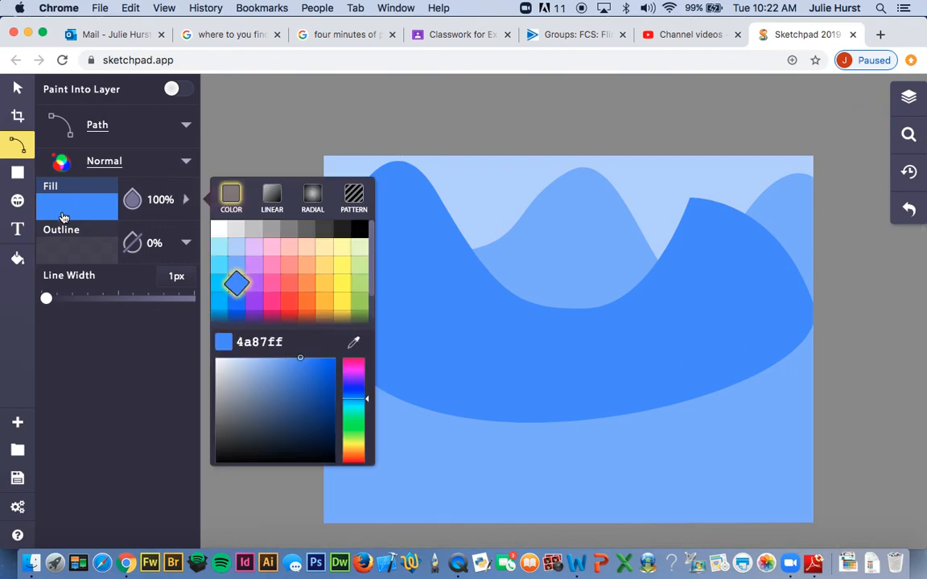
left_click(235, 304)
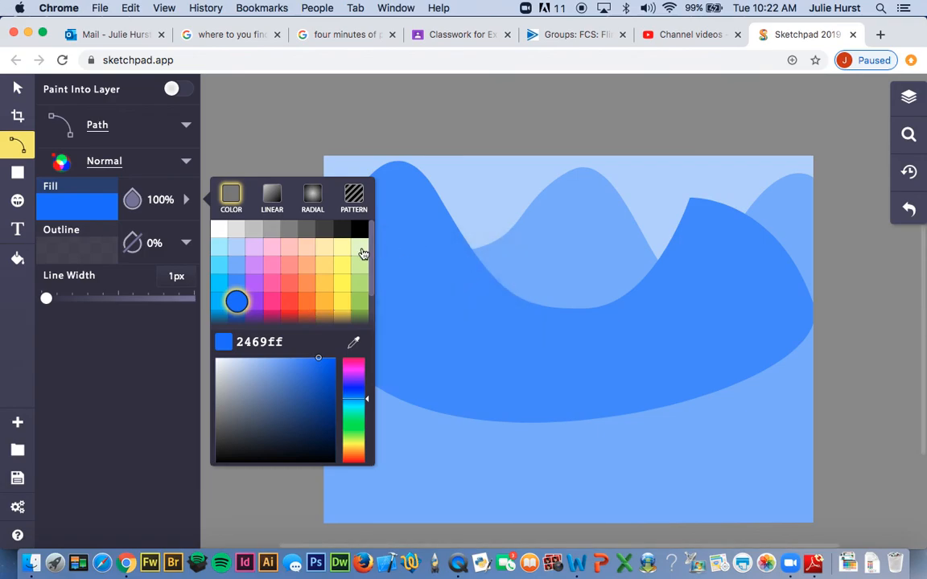
left_click(134, 131)
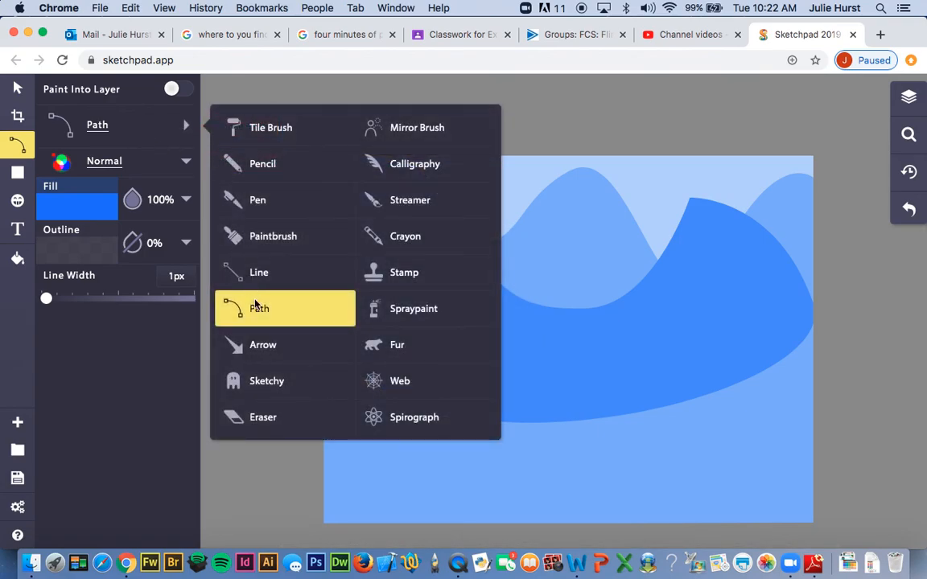
left_click(256, 306)
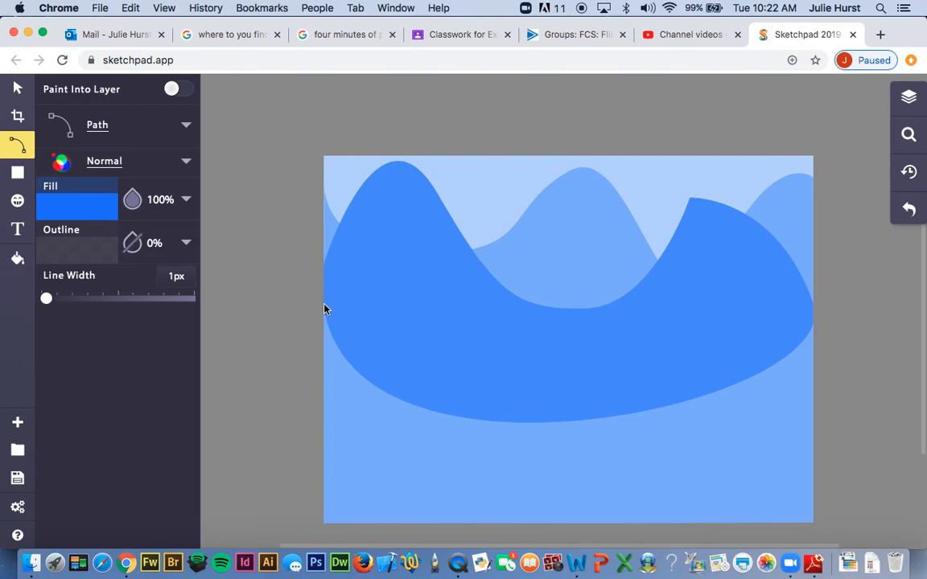
Step: Draw a closed path along the canvas's sides and lower edge, with a rounded right crest, a wide trough and a curling left crest
left_click(323, 304)
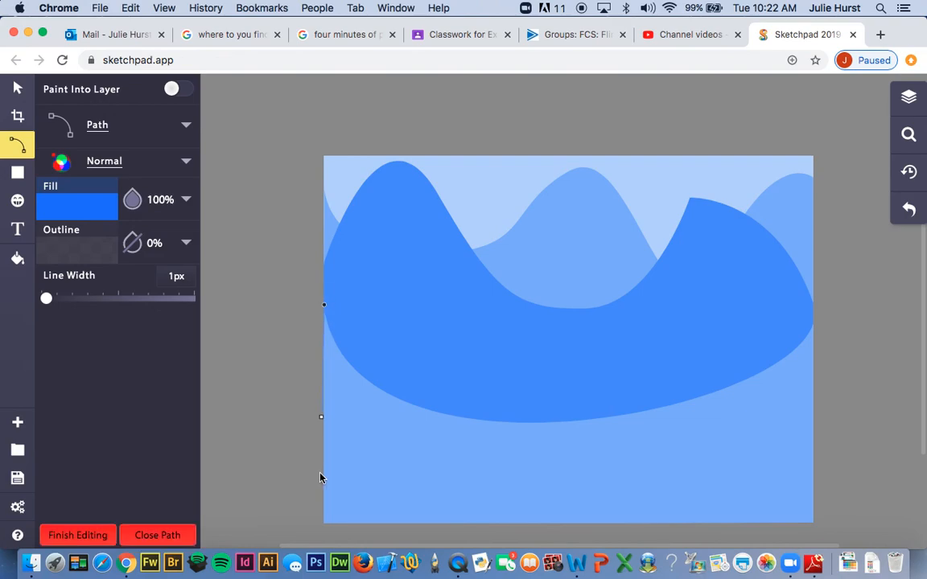
left_click(323, 525)
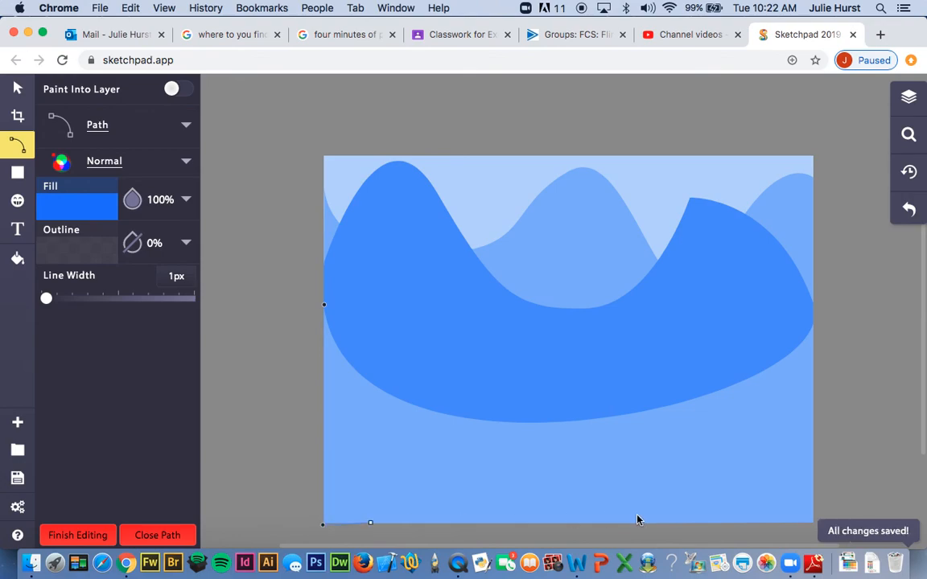
left_click(814, 525)
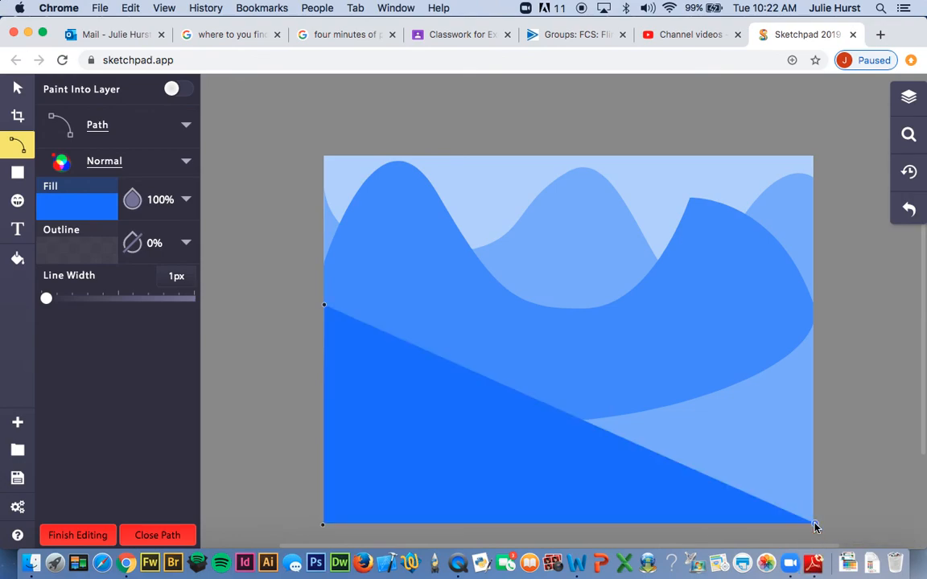
left_click(813, 317)
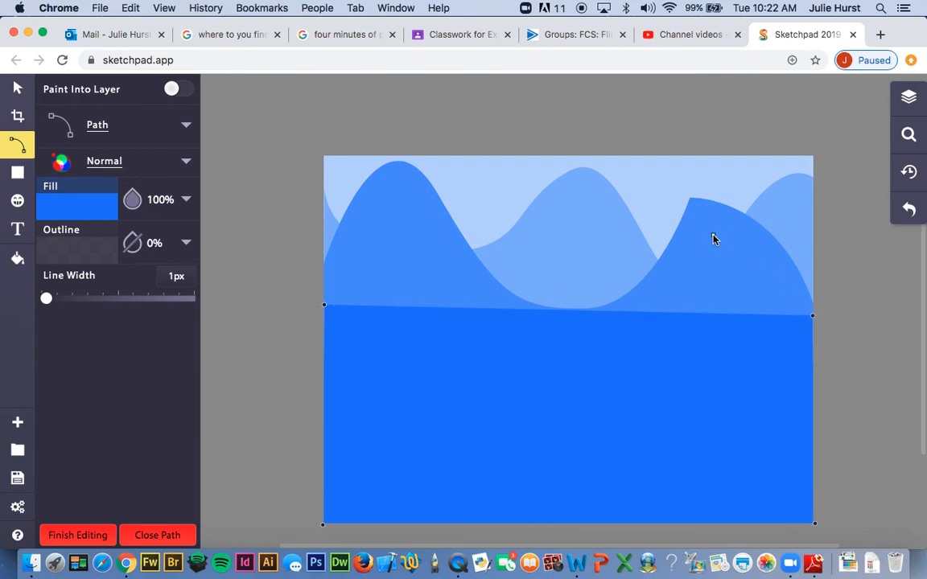
left_click(687, 240)
left_click_drag(683, 249, 646, 207)
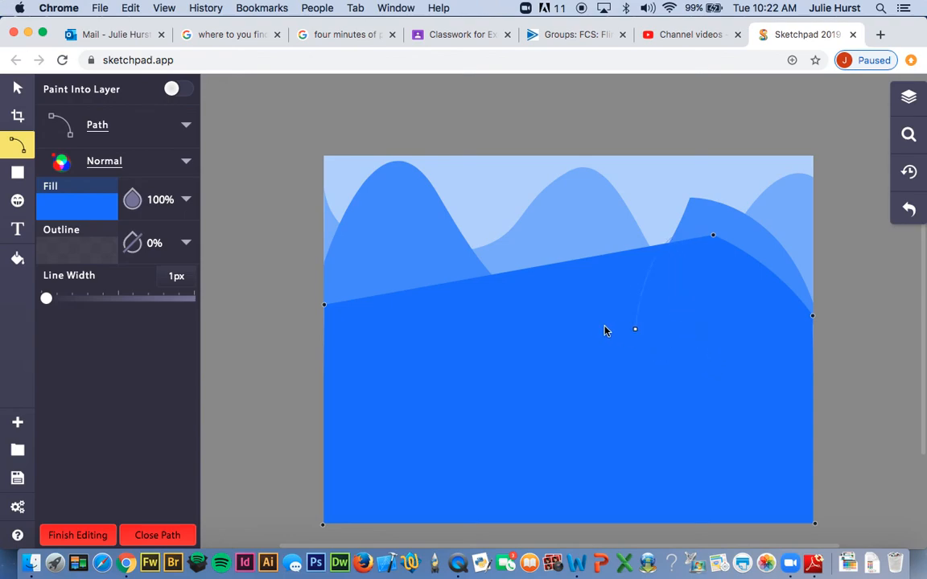
left_click(518, 349)
left_click_drag(519, 349, 330, 338)
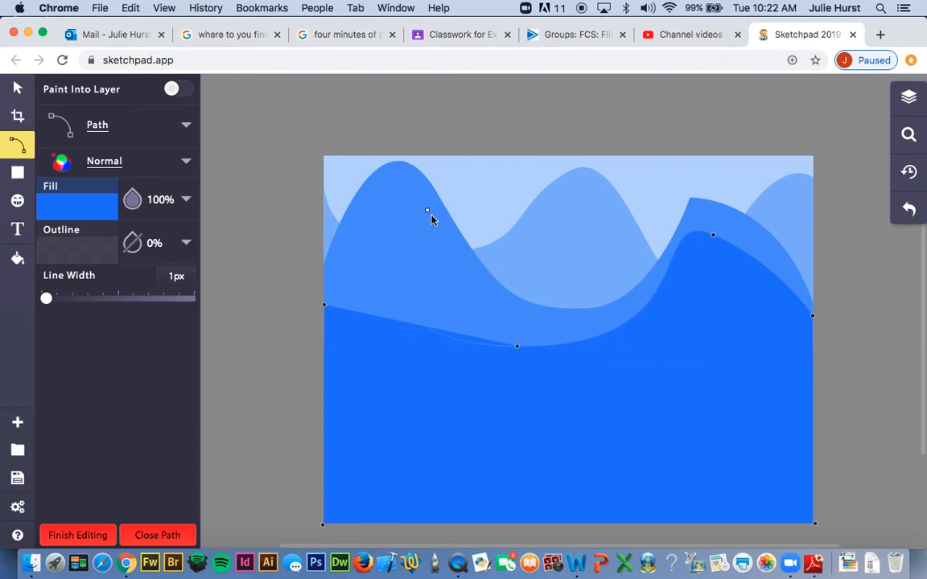
left_click_drag(439, 232, 237, 523)
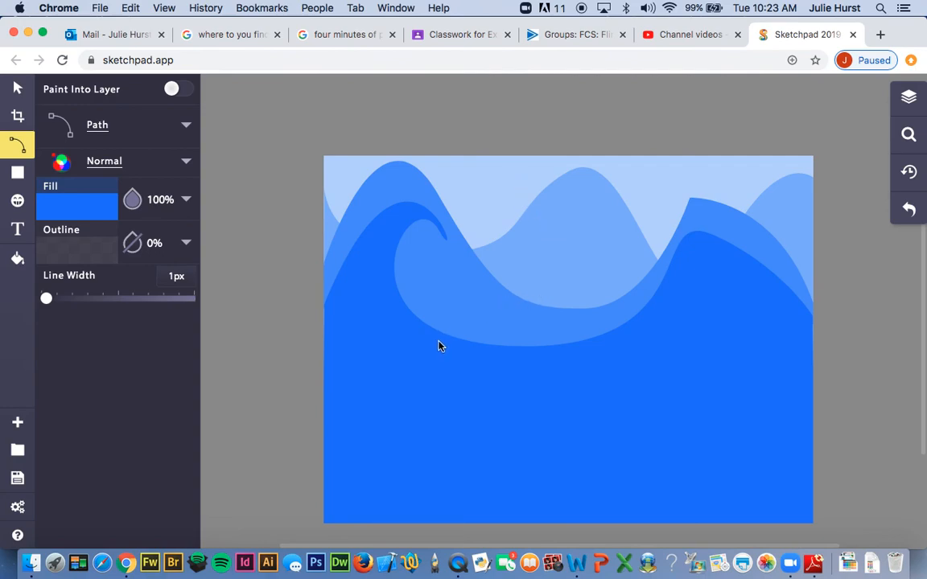
Step: Set the Path brush's fill to the darker blue 074dff
left_click(79, 218)
scroll(264, 271, "down", 2)
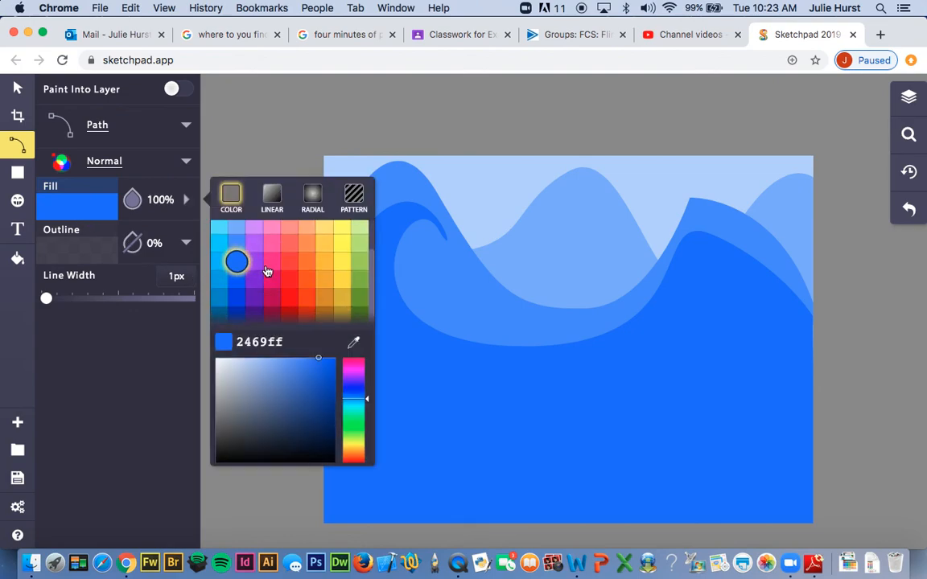
left_click(236, 279)
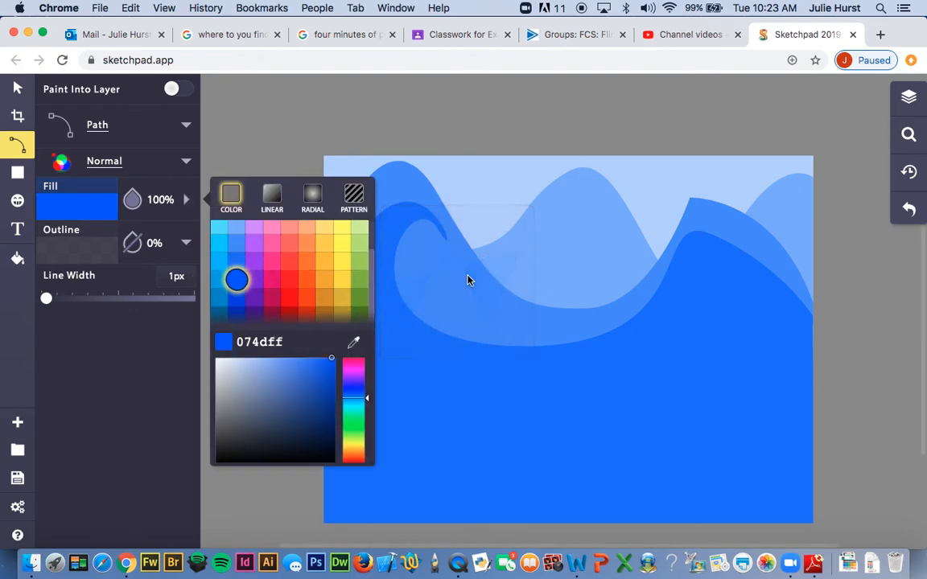
Step: Draw a closed path along the canvas's lower part, with a rounded left crest, a pointed central peak and a shallow slope to the right edge
left_click(812, 340)
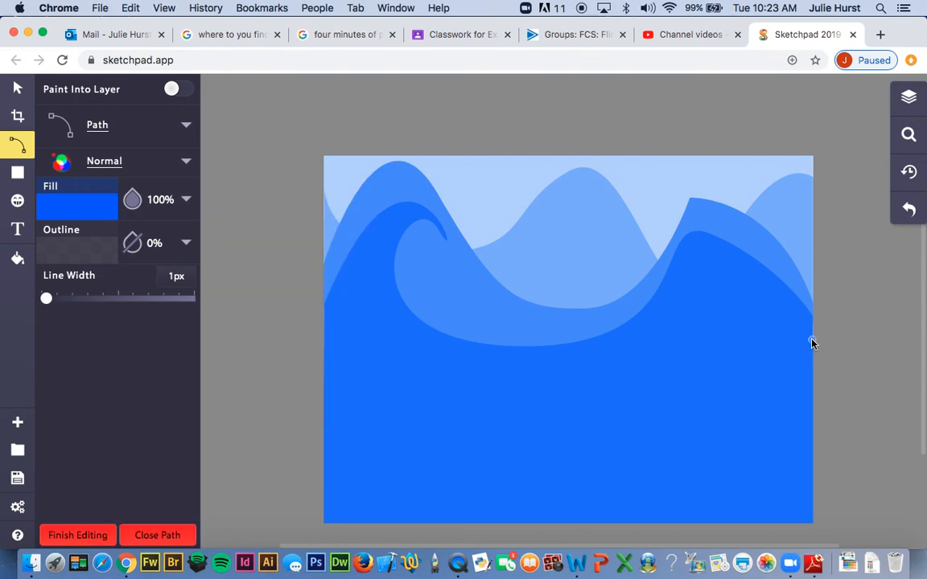
left_click(812, 524)
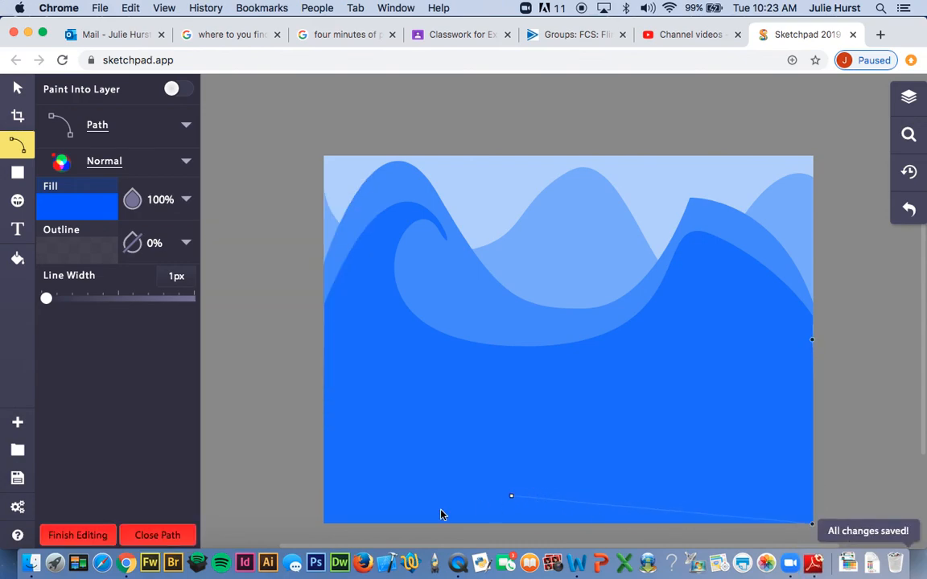
left_click(325, 523)
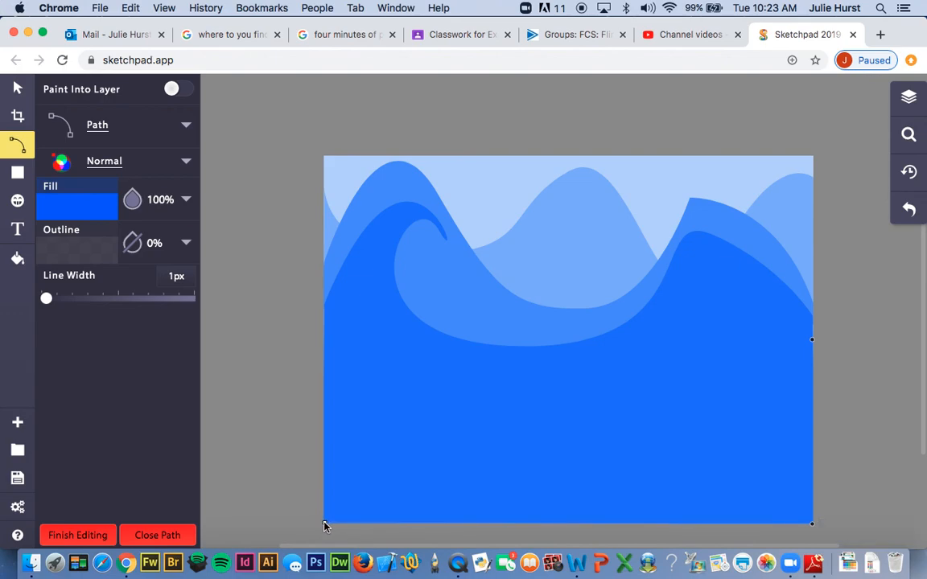
left_click(324, 332)
left_click_drag(446, 274, 531, 325)
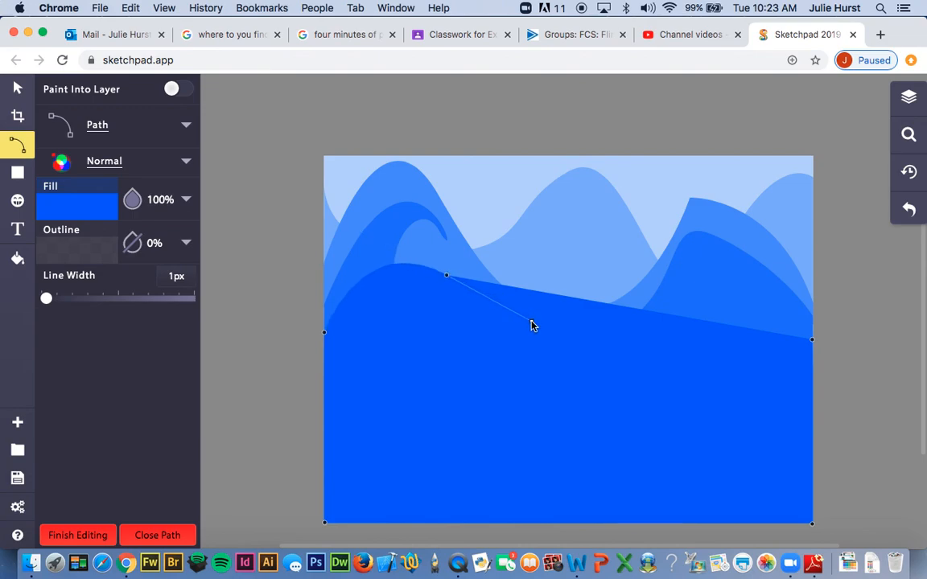
left_click(518, 368)
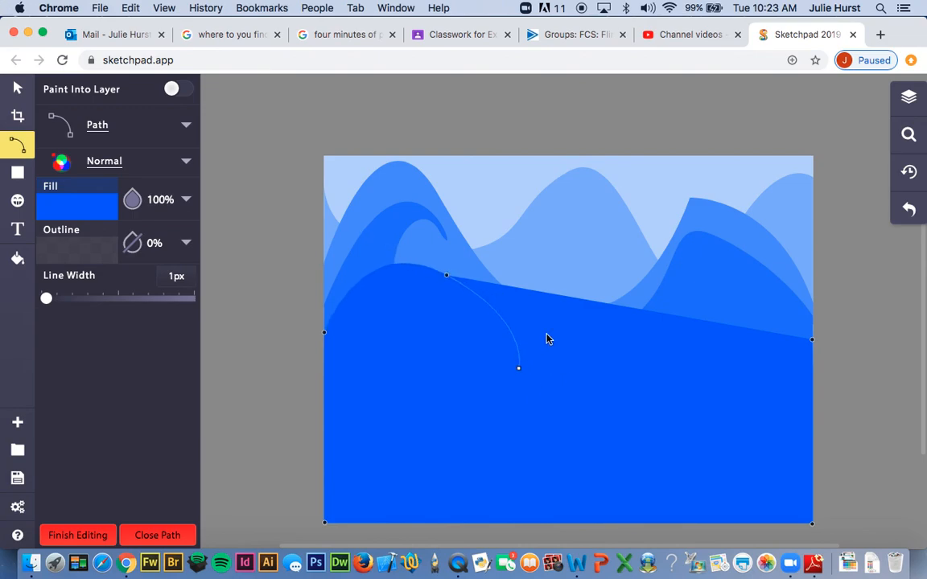
left_click(568, 248)
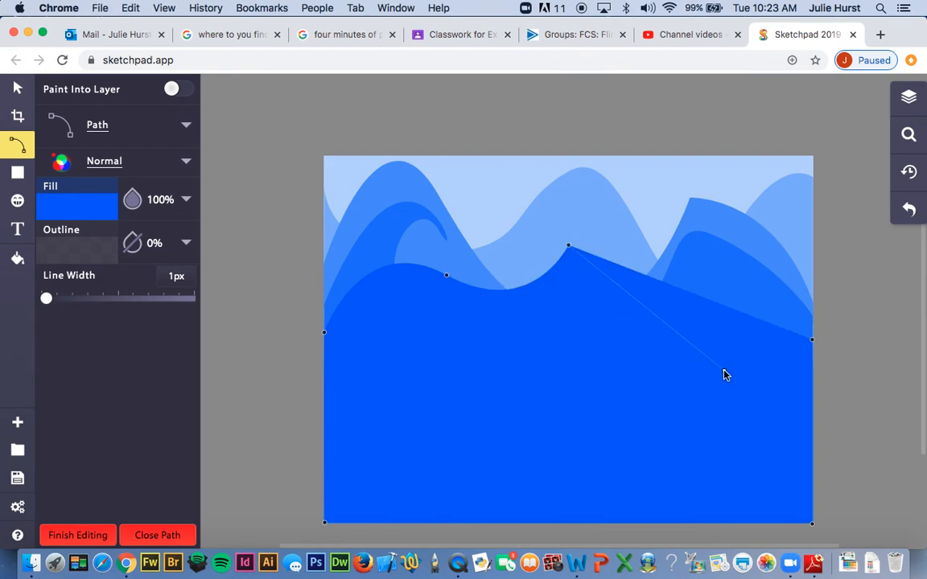
left_click(722, 343)
left_click_drag(733, 341, 891, 338)
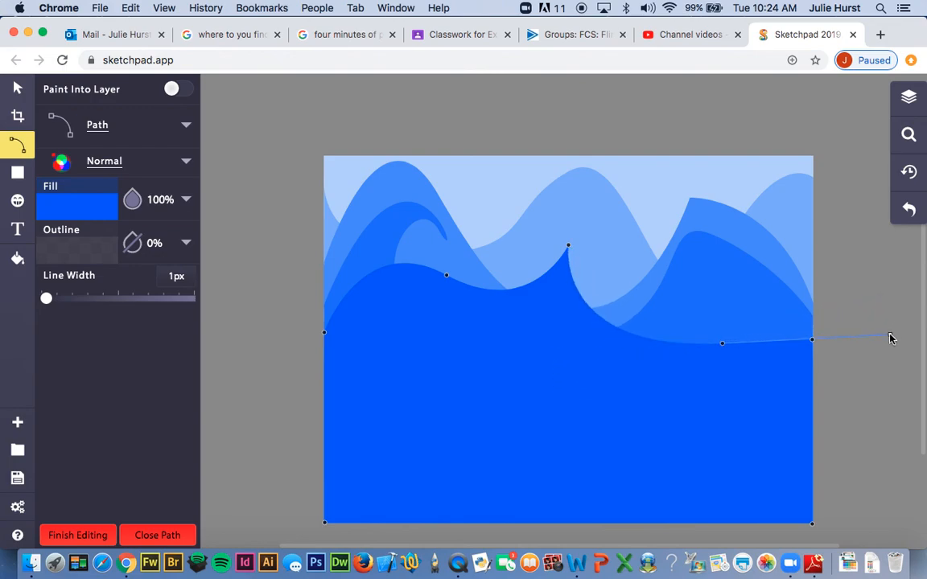
left_click(810, 341)
left_click_drag(811, 340, 751, 234)
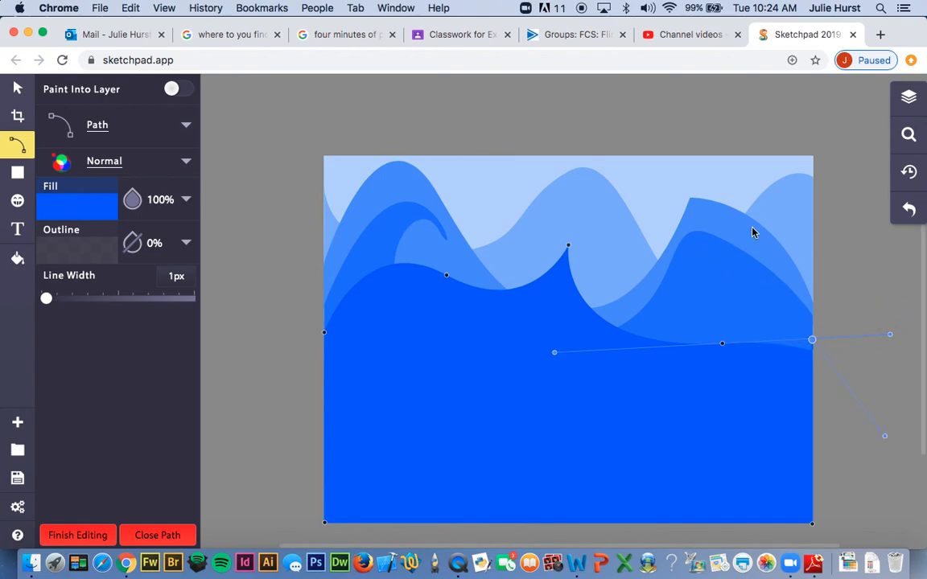
left_click(831, 245)
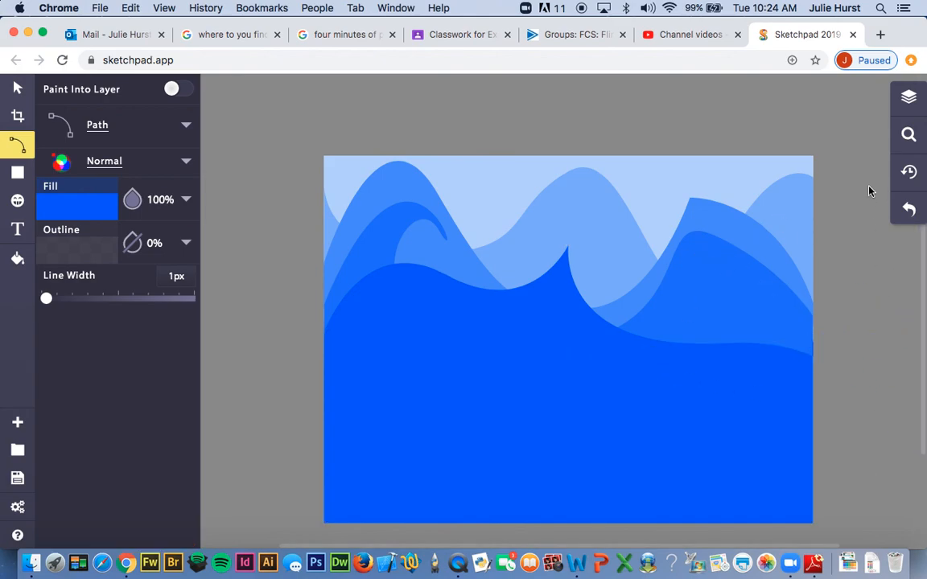
Step: Delete the topmost Path layer, which holds the 074dff wave with the pointed peak
left_click(908, 97)
left_click(800, 127)
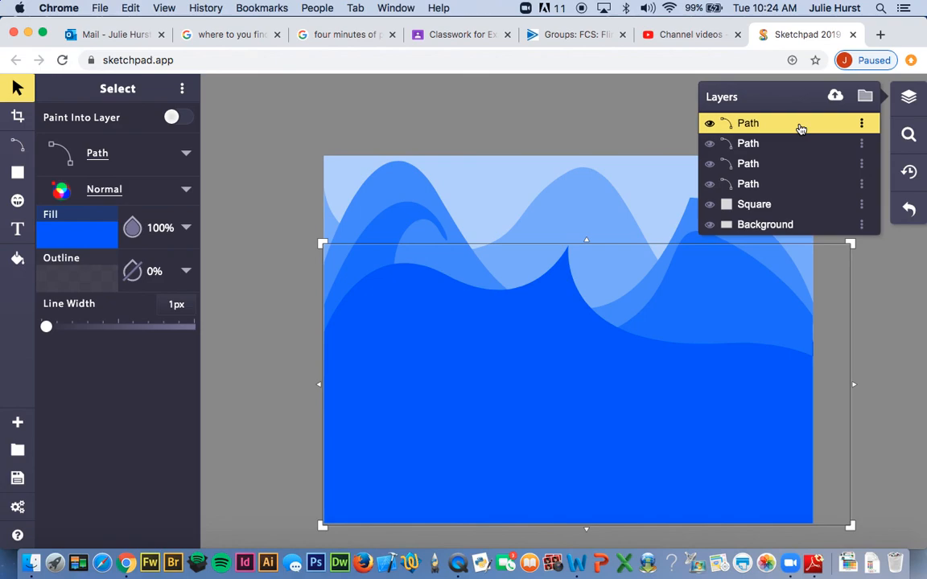
key("Delete")
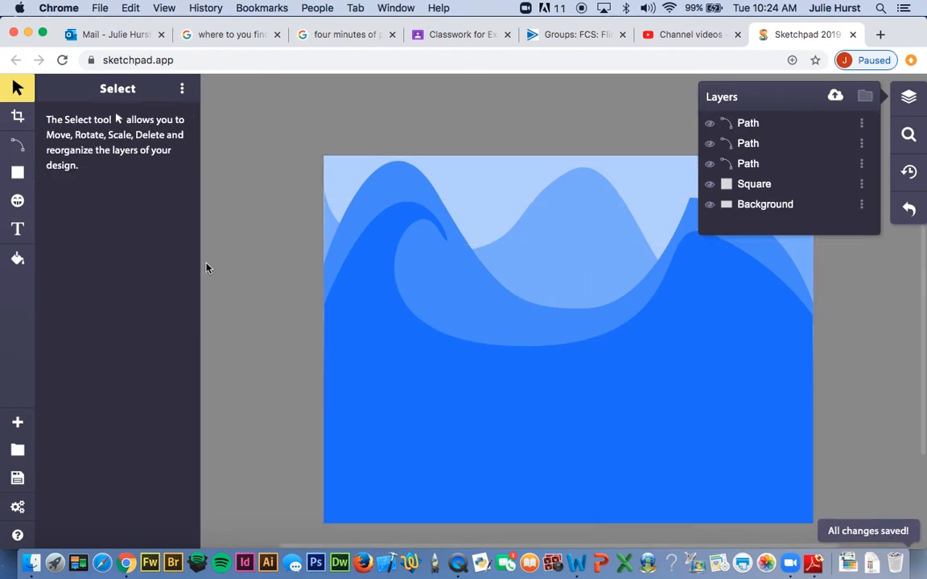
left_click(325, 335)
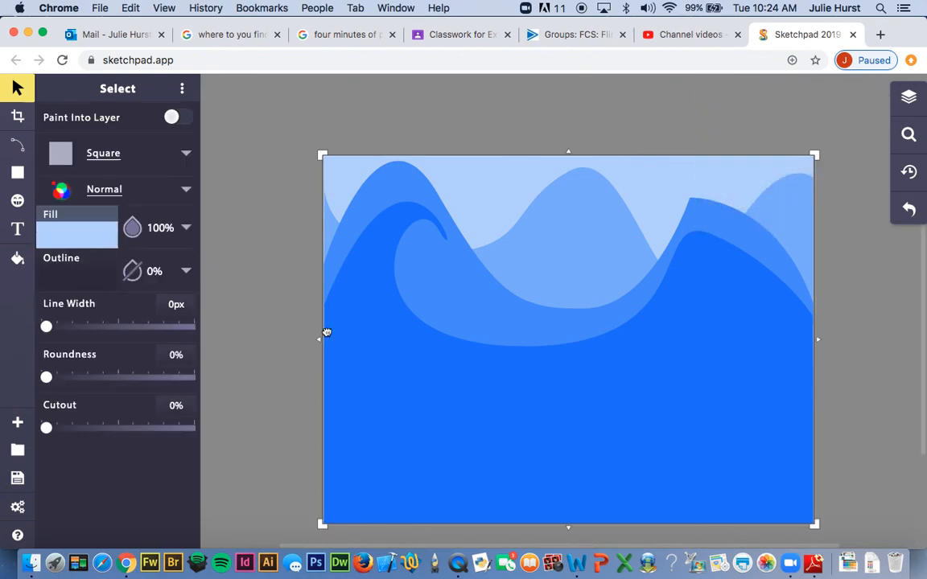
Step: Draw a closed path along the canvas's sides and lower edge, with a rounded left crest, a wide central trough and a rounded right crest
left_click(17, 147)
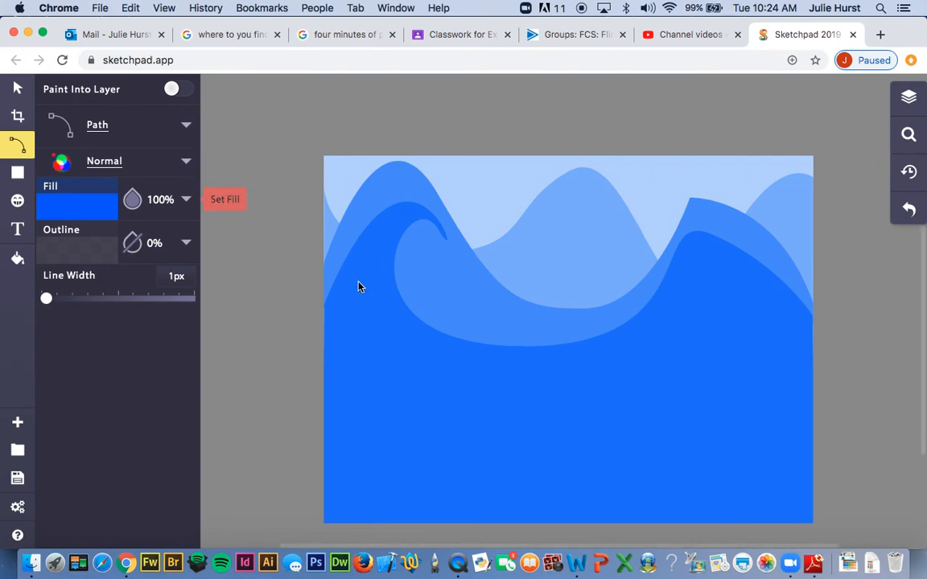
left_click(325, 328)
left_click_drag(394, 312, 432, 378)
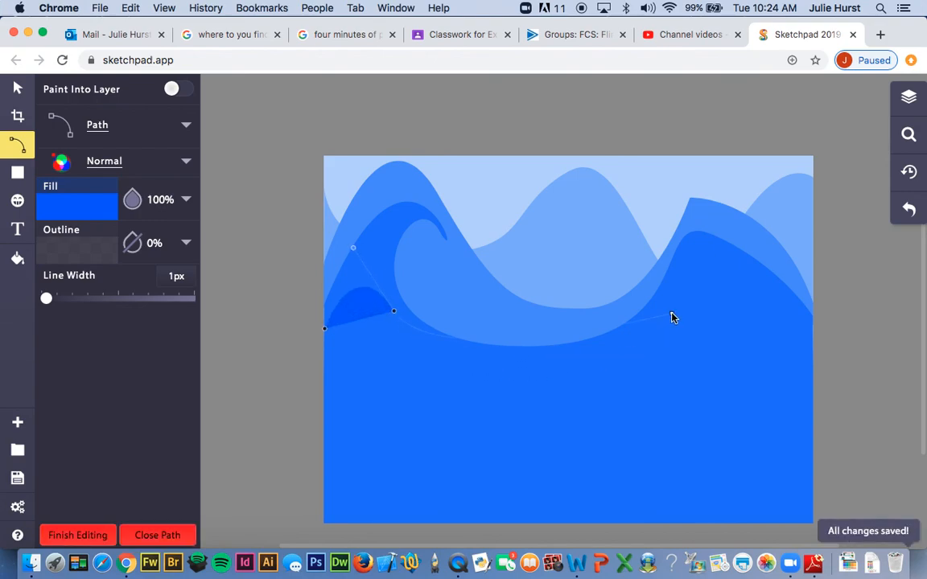
left_click_drag(663, 320, 731, 232)
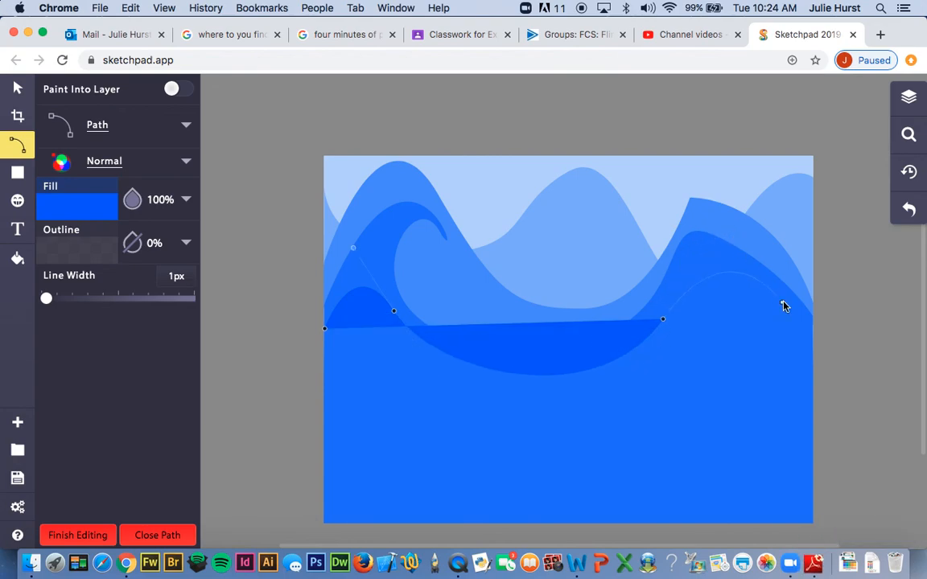
left_click(811, 333)
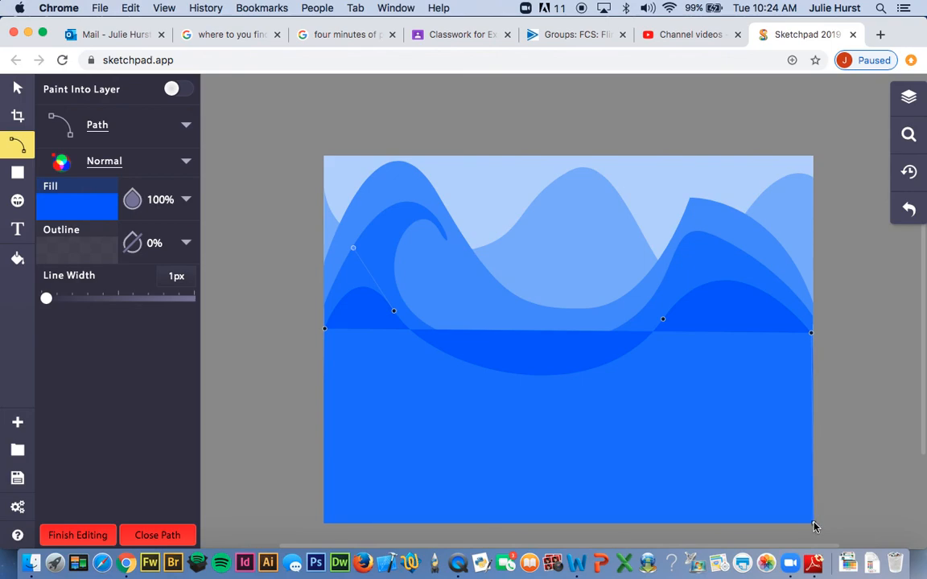
left_click(813, 523)
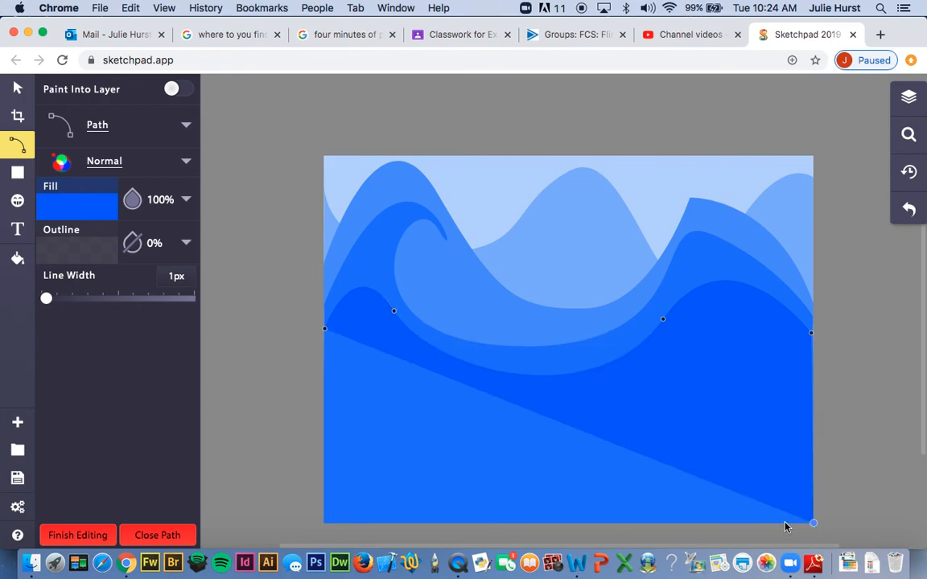
left_click(323, 524)
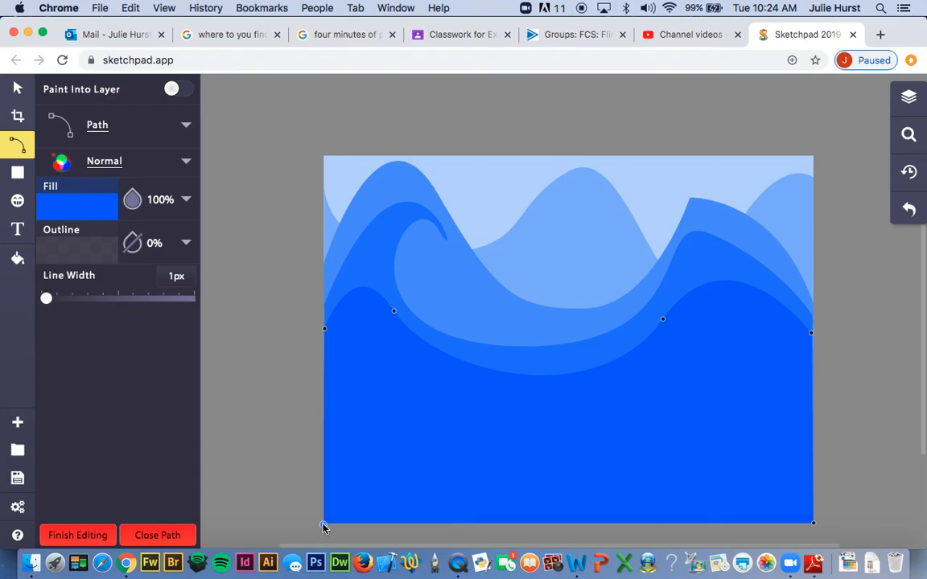
left_click(324, 330)
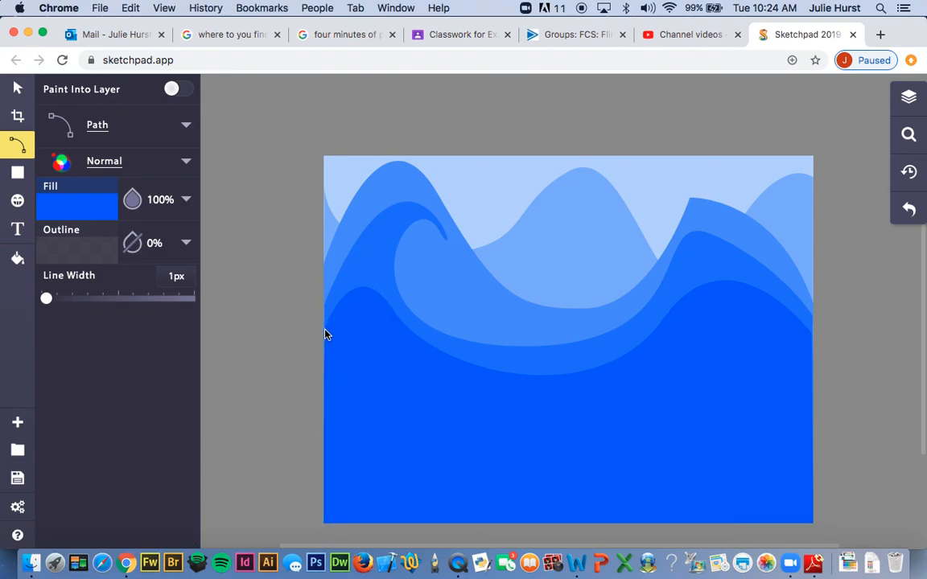
Step: Draw a closed path filled with 0036e9 across the canvas's lower part, with a low left crest, a deep trough and a taller right crest
left_click(99, 204)
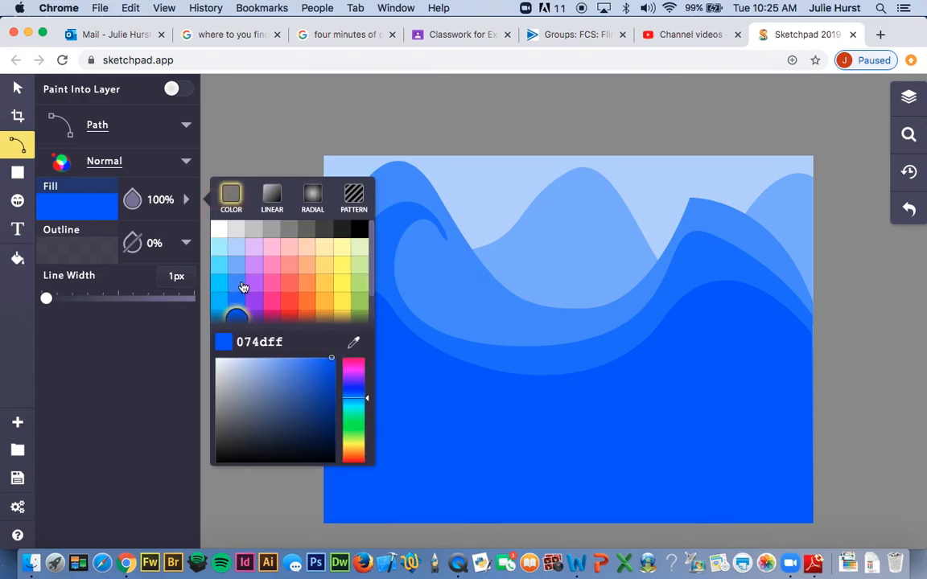
left_click(239, 302)
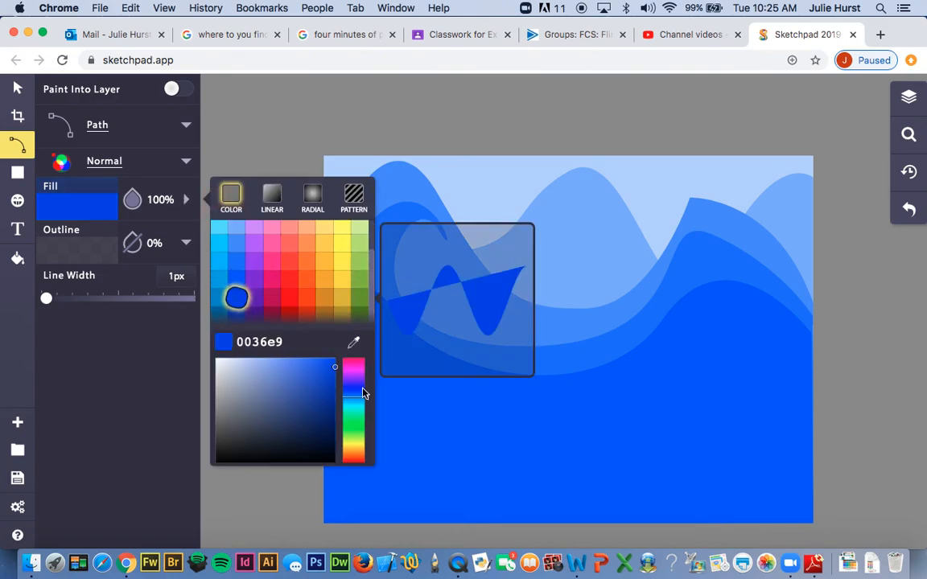
left_click(643, 384)
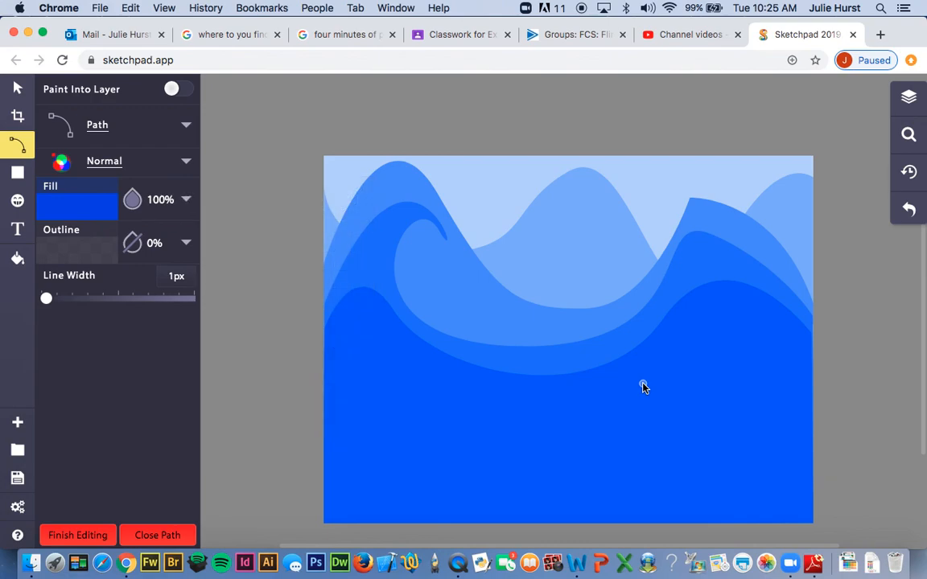
left_click_drag(735, 317, 768, 379)
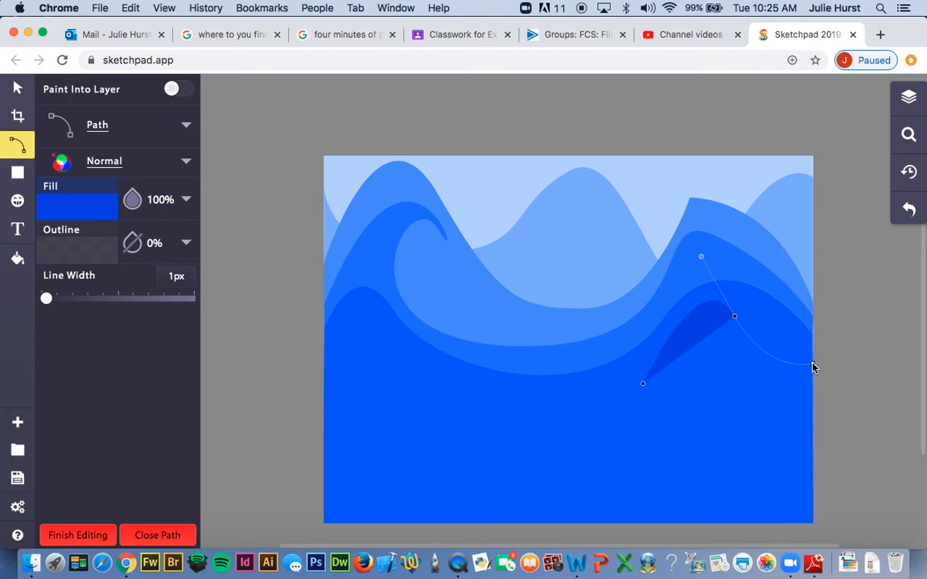
left_click(813, 364)
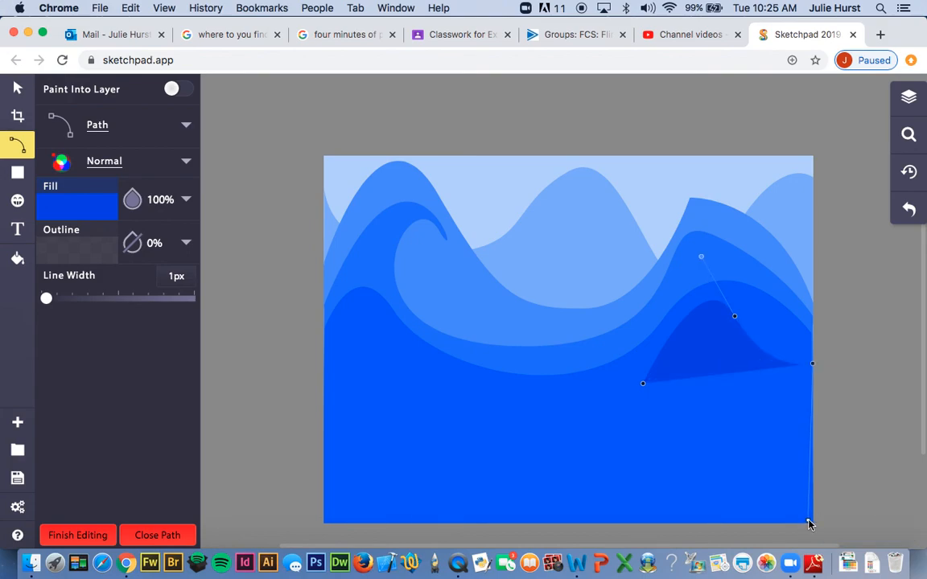
left_click(812, 524)
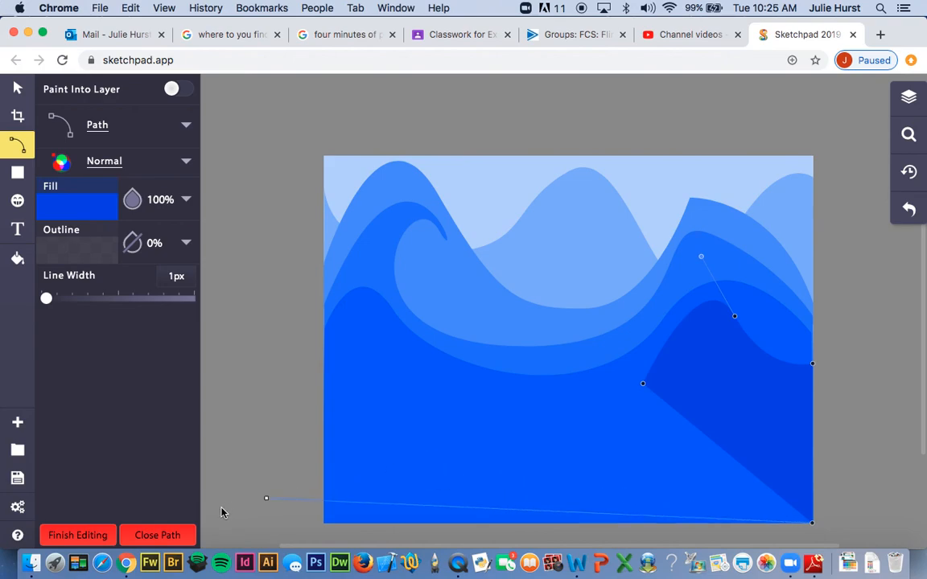
left_click(325, 524)
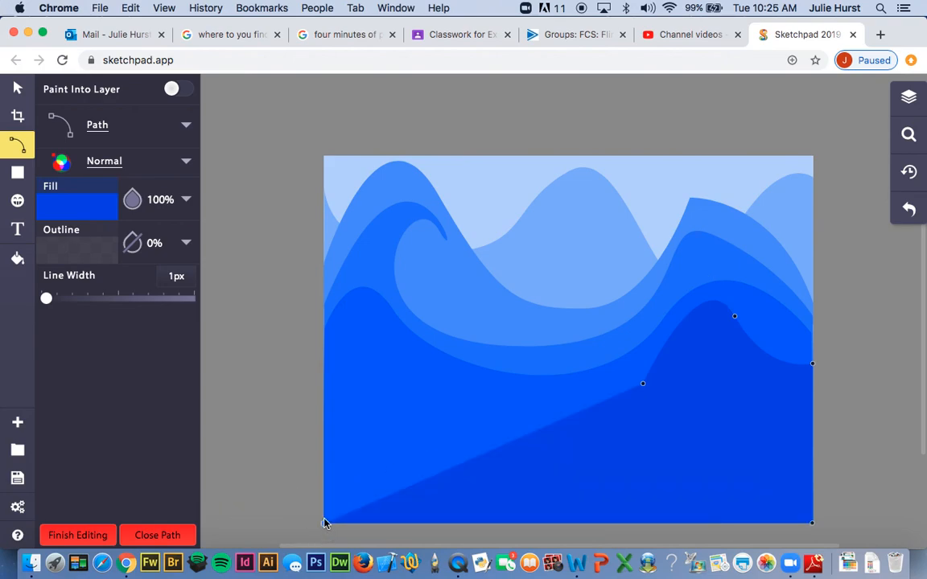
left_click(325, 361)
left_click_drag(460, 392, 580, 496)
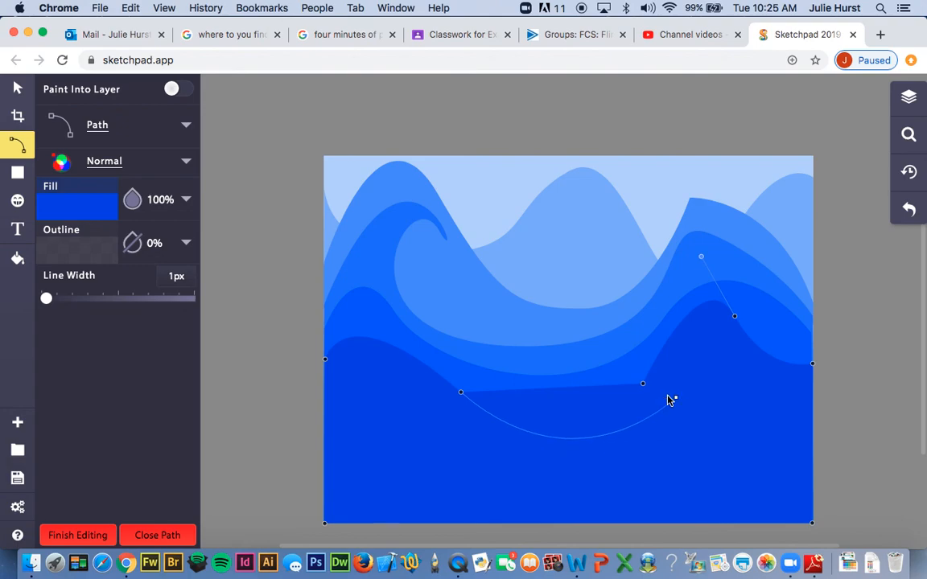
left_click(643, 385)
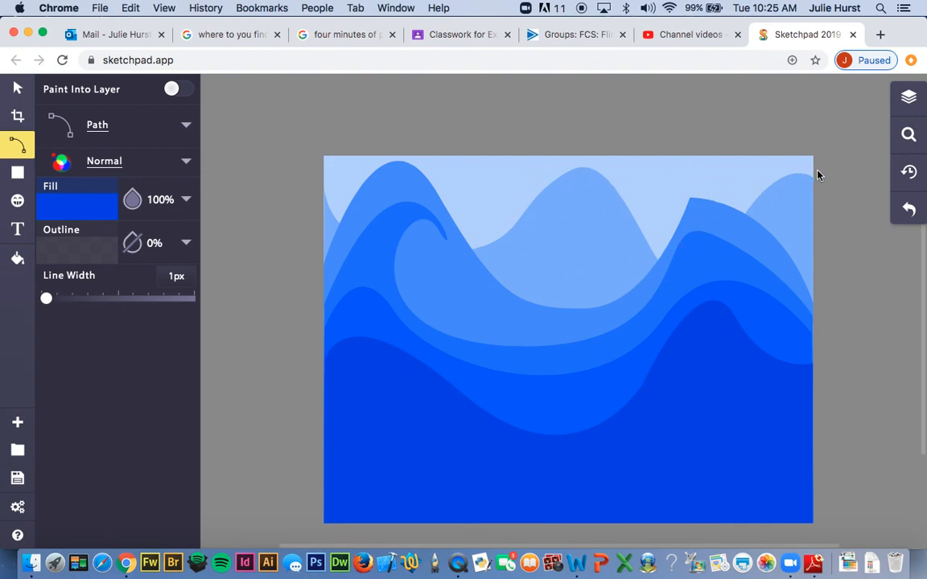
Step: Hide the lowest Path layer, the pale wave directly above the Square layer
left_click(908, 98)
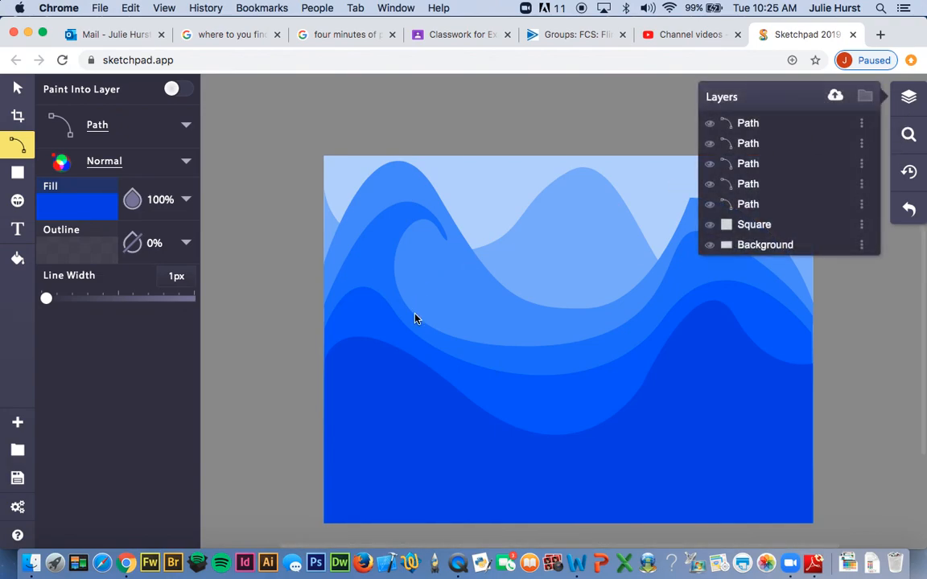
left_click(708, 204)
left_click(708, 205)
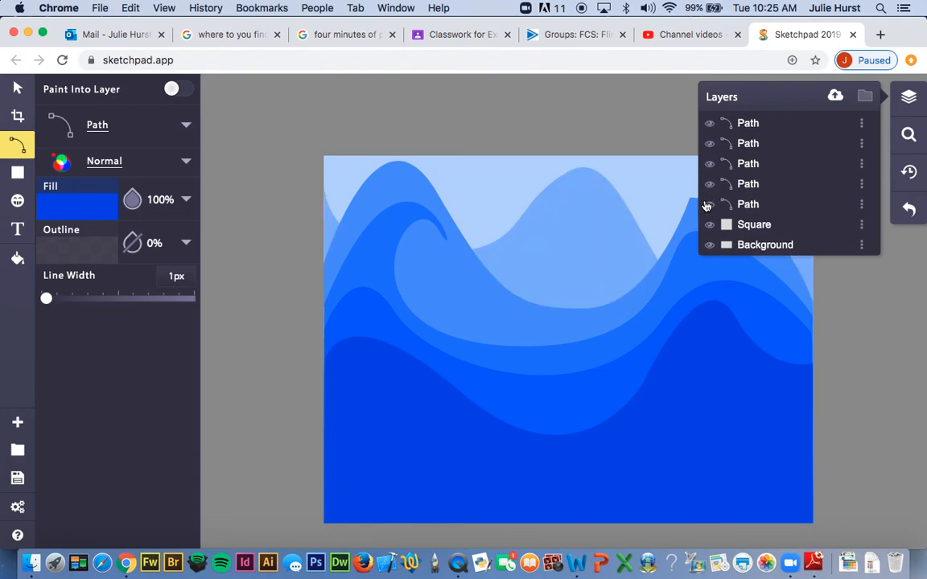
left_click(708, 204)
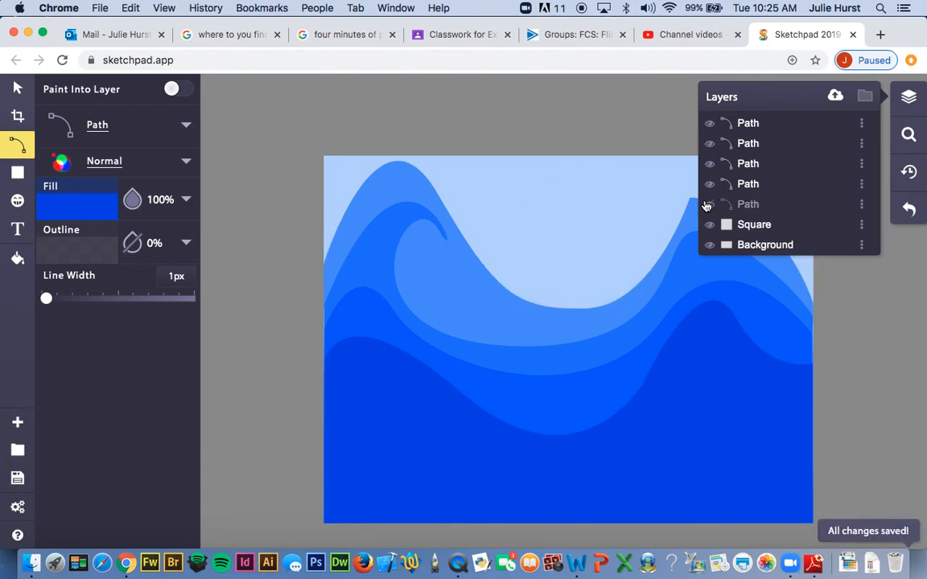
left_click(860, 300)
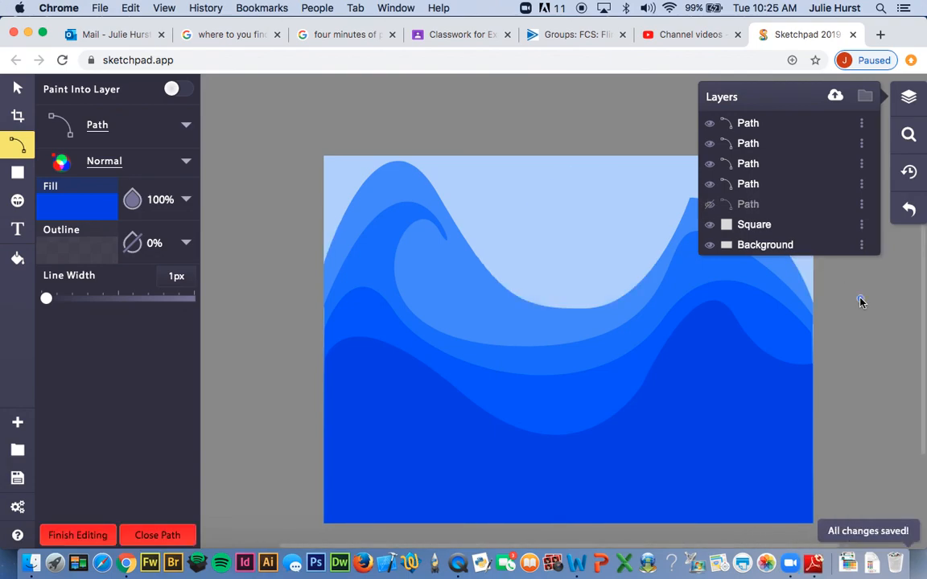
left_click(269, 135)
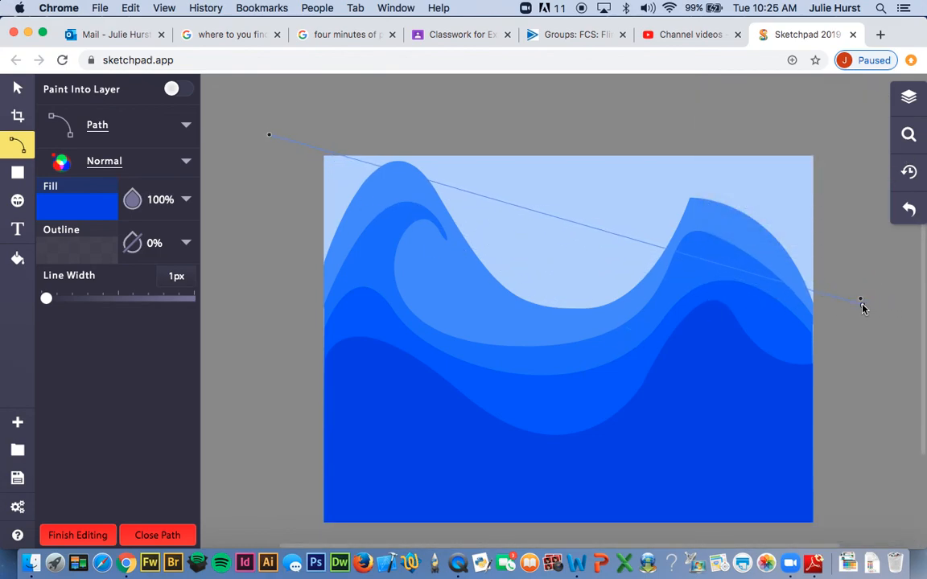
mouse_move(908, 97)
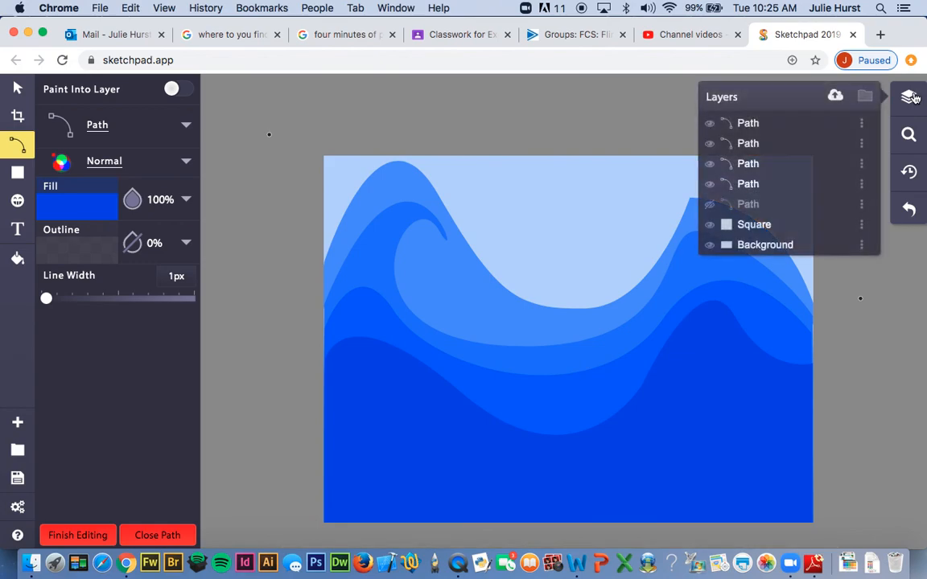
left_click(17, 89)
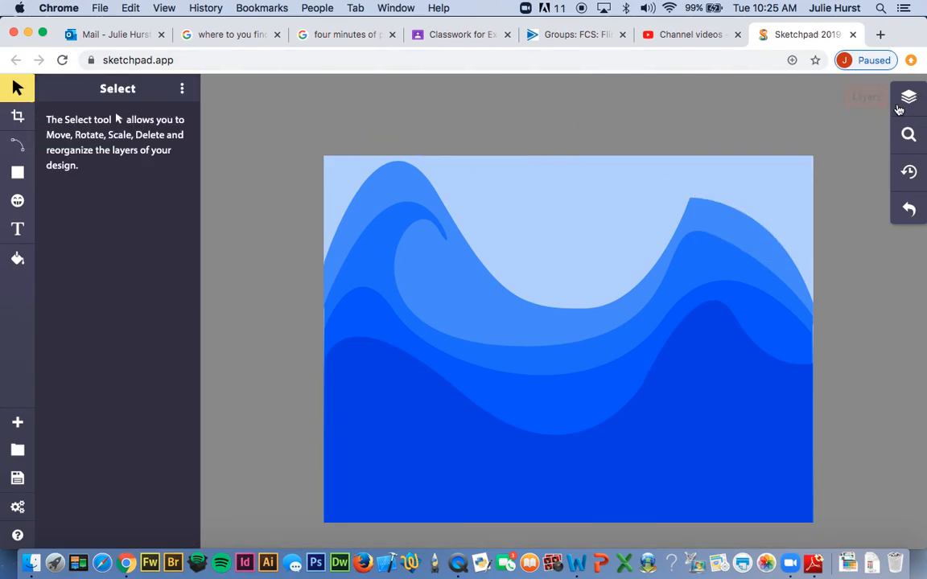
mouse_move(908, 96)
left_click(831, 121)
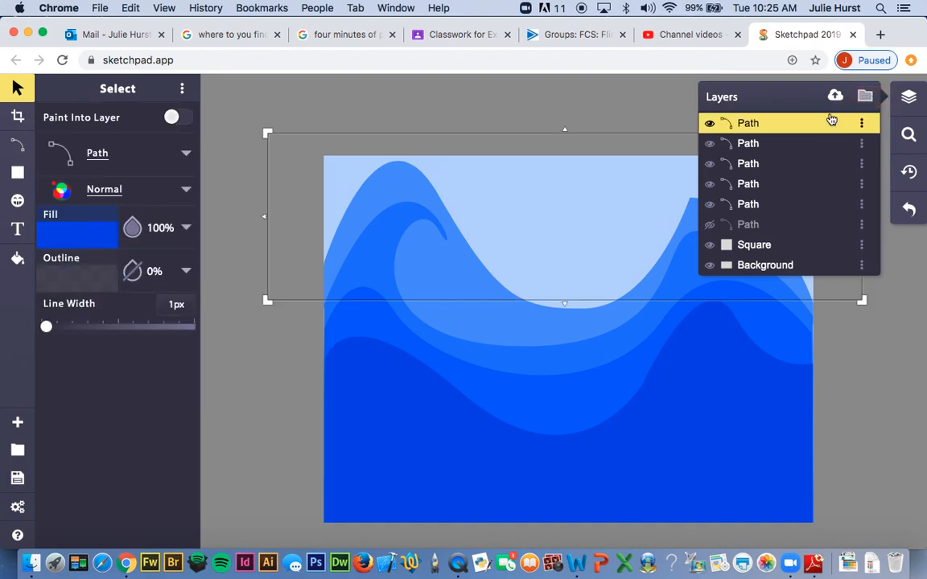
key("Delete")
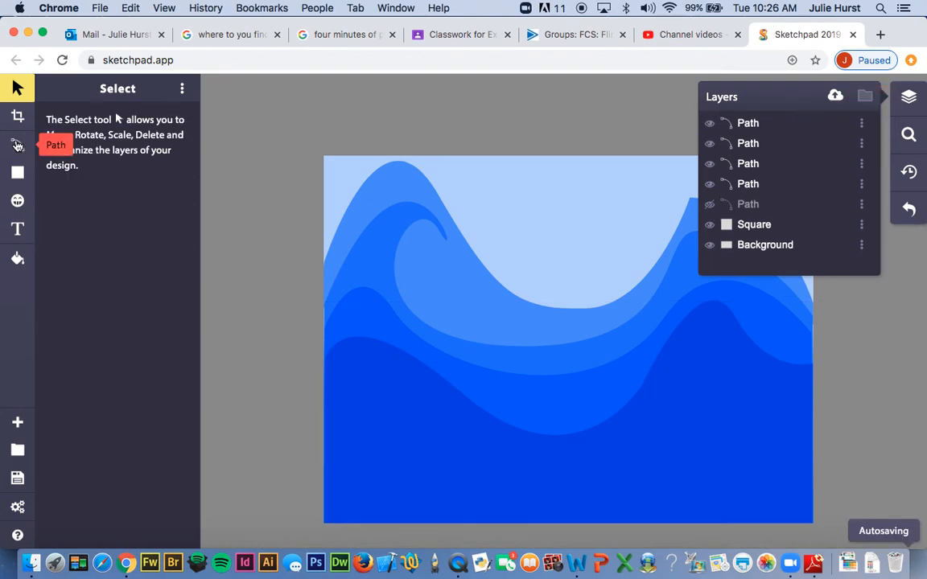
Step: Draw a closed path filled with 7baaff, with a left crest rising above the canvas, a central trough and a rounded right crest
left_click(18, 144)
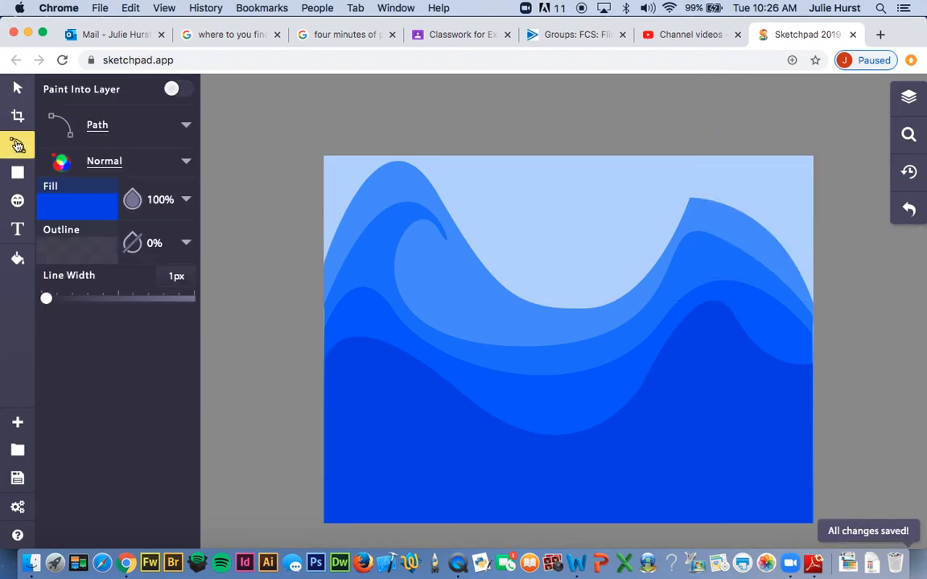
left_click(83, 211)
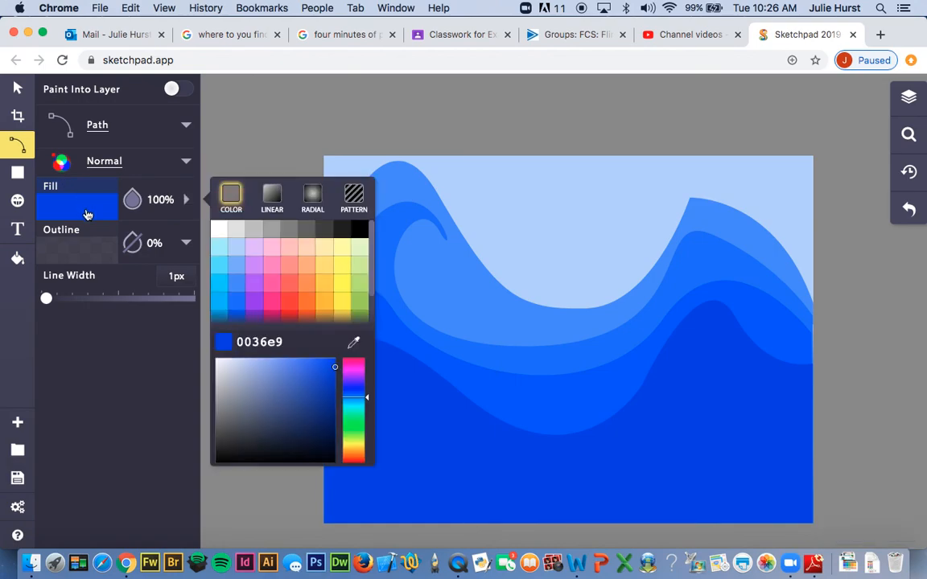
left_click(235, 268)
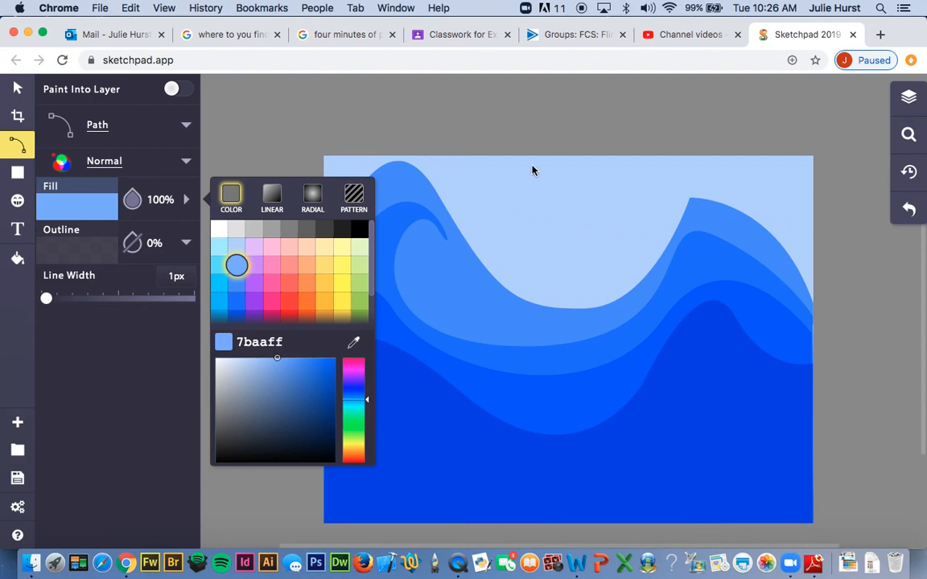
left_click(812, 254)
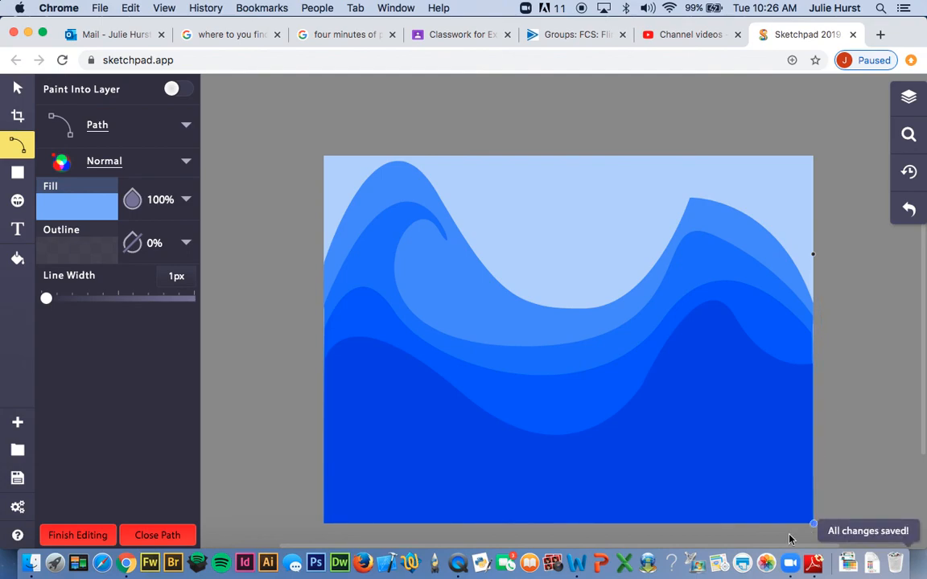
left_click(324, 524)
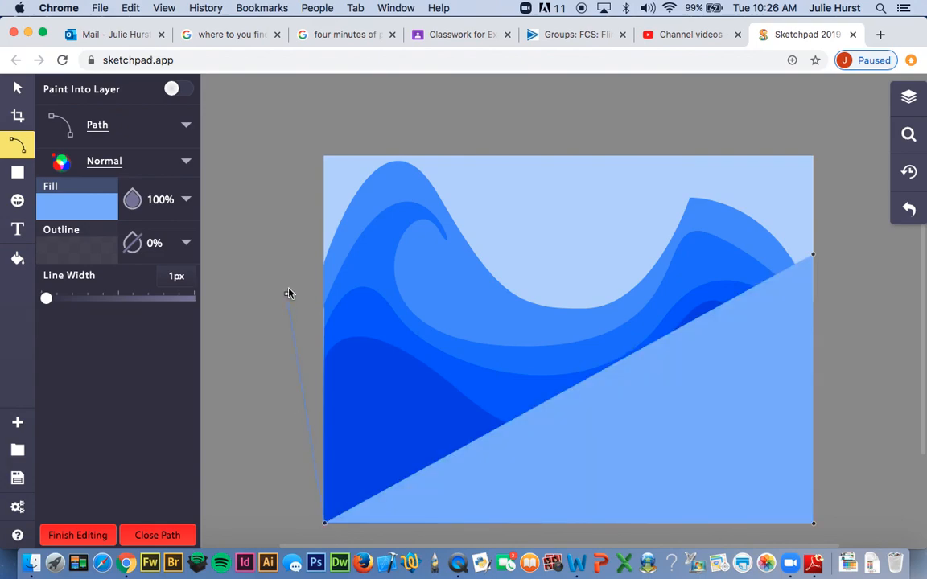
left_click(324, 214)
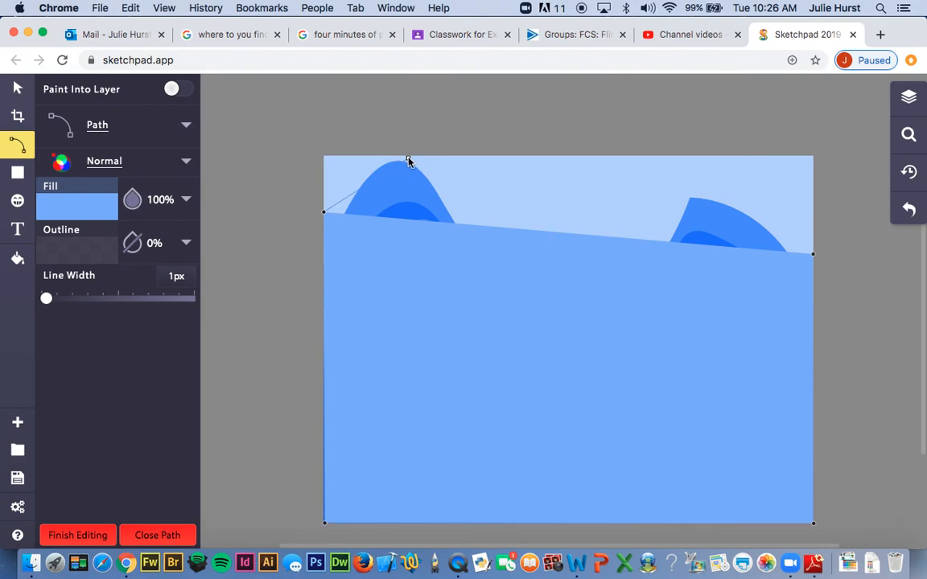
left_click_drag(393, 143, 440, 150)
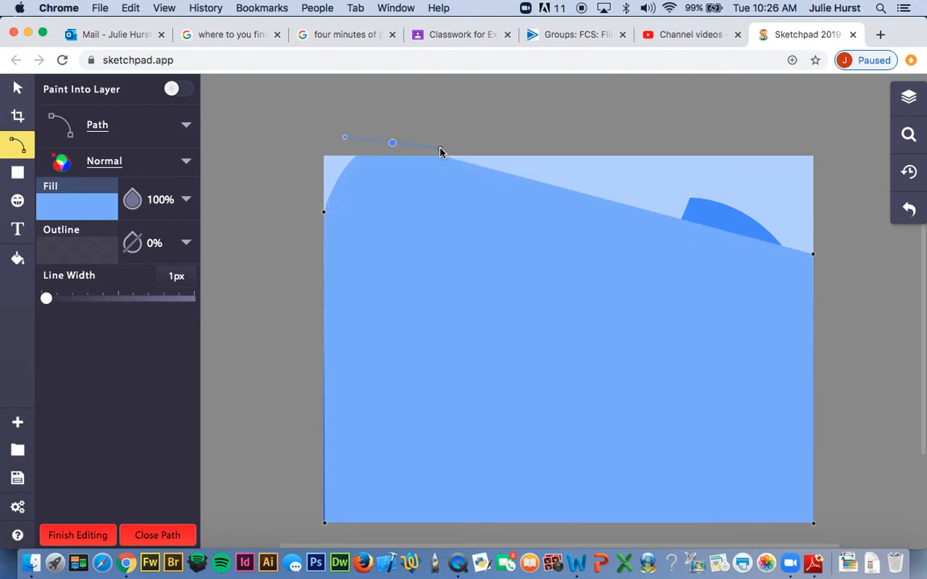
left_click(586, 262)
left_click_drag(586, 262, 670, 198)
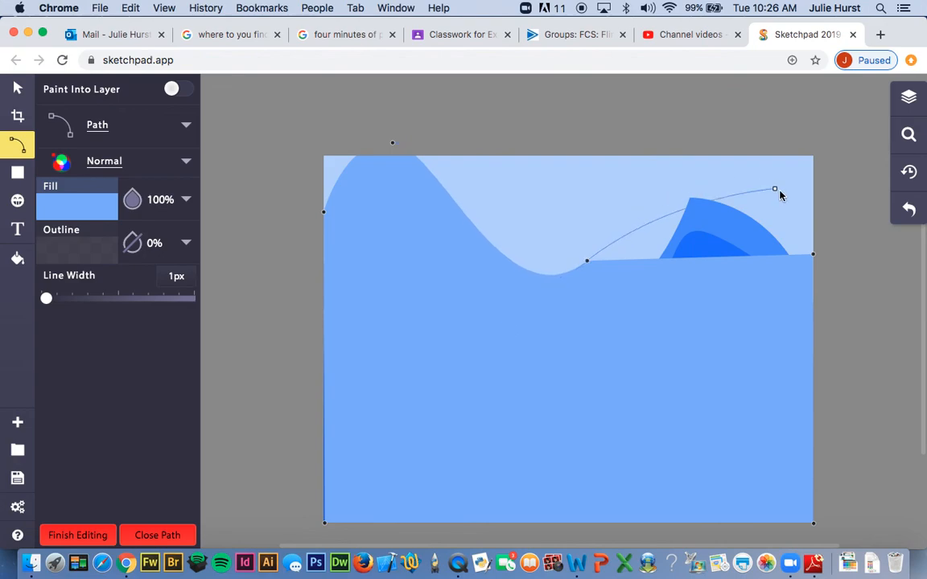
left_click_drag(814, 258, 885, 382)
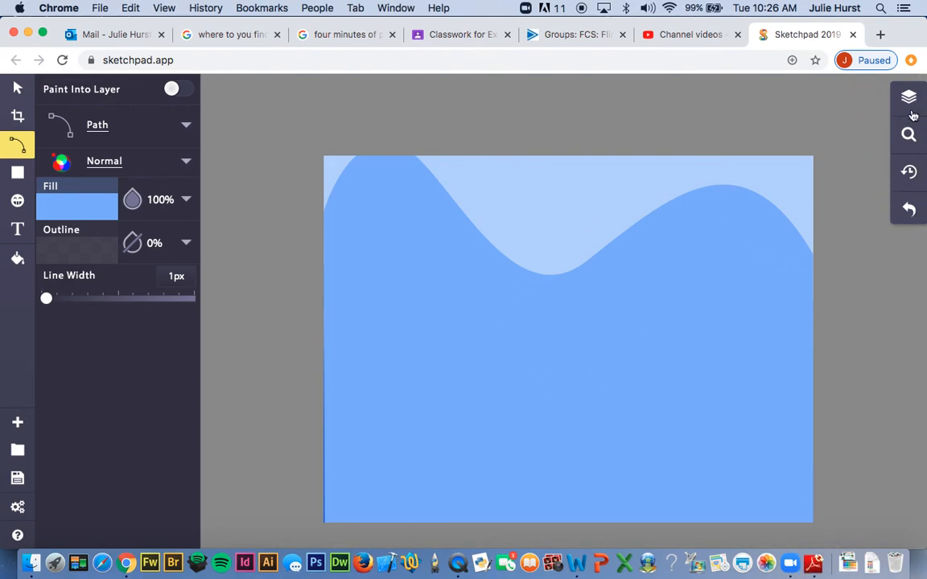
Step: Move the newly drawn 7baaff Path layer below the other visible waves, directly above the hidden Path layer
left_click(913, 113)
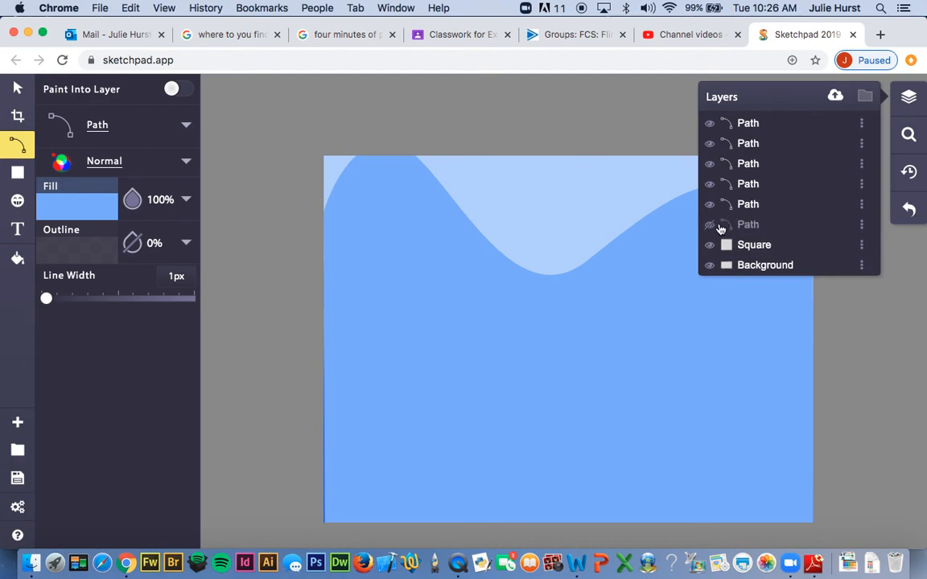
left_click(772, 125)
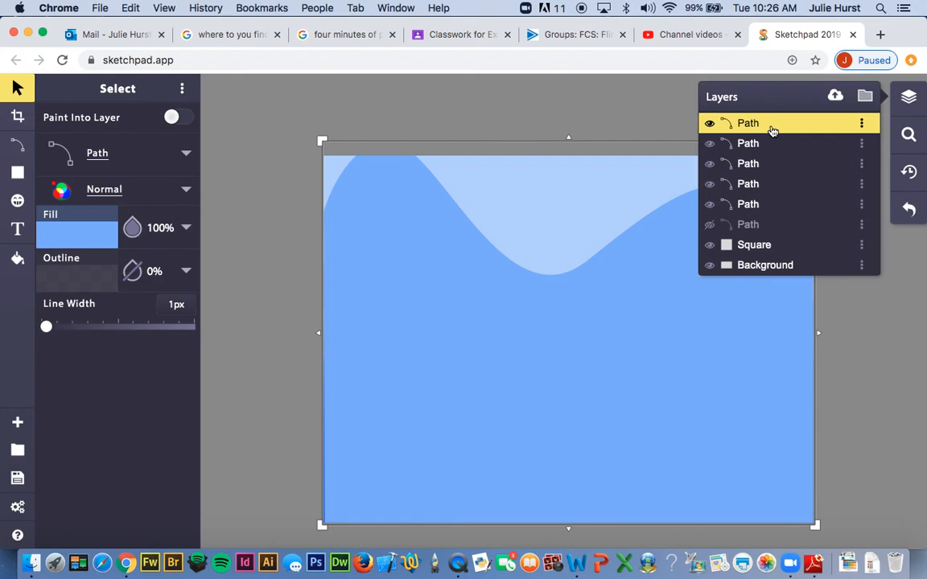
left_click_drag(772, 132, 766, 214)
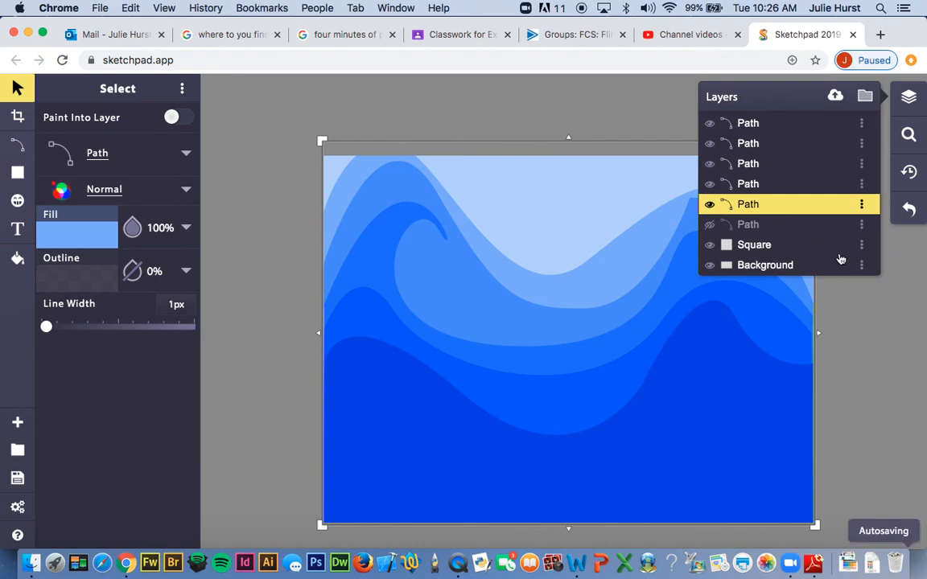
left_click(876, 304)
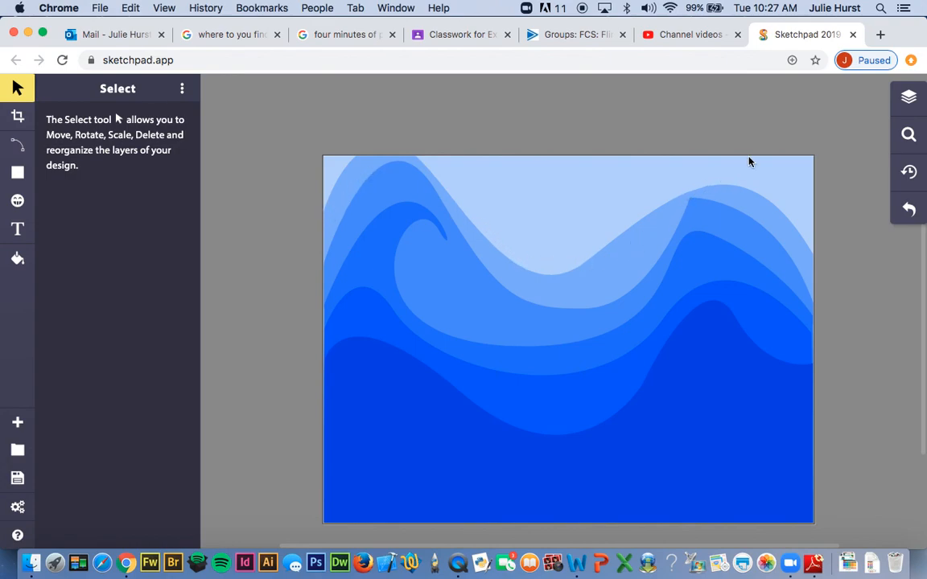
Step: Toggle the lowest Path layer's visibility to compare the artwork with and without the old back wave
left_click(908, 98)
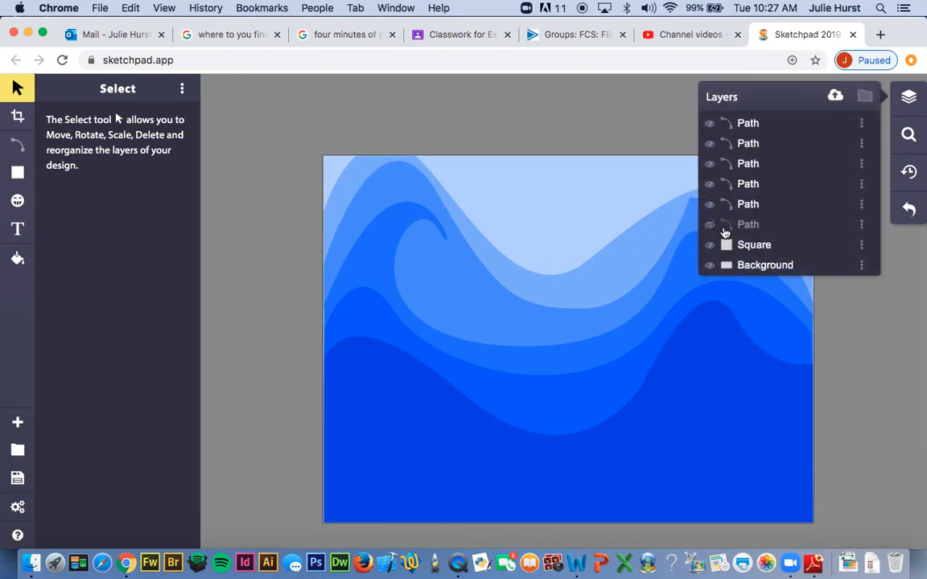
left_click(711, 227)
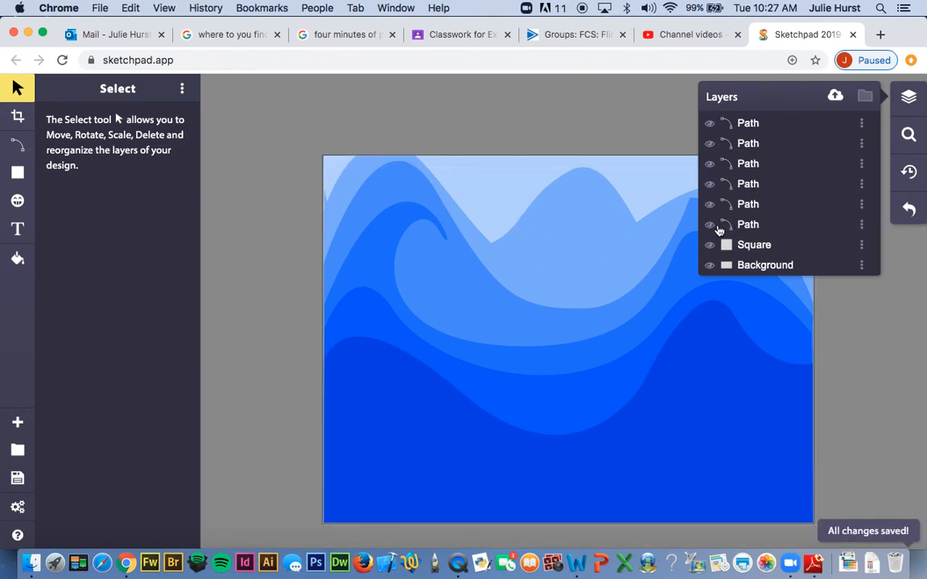
left_click(710, 228)
left_click(709, 228)
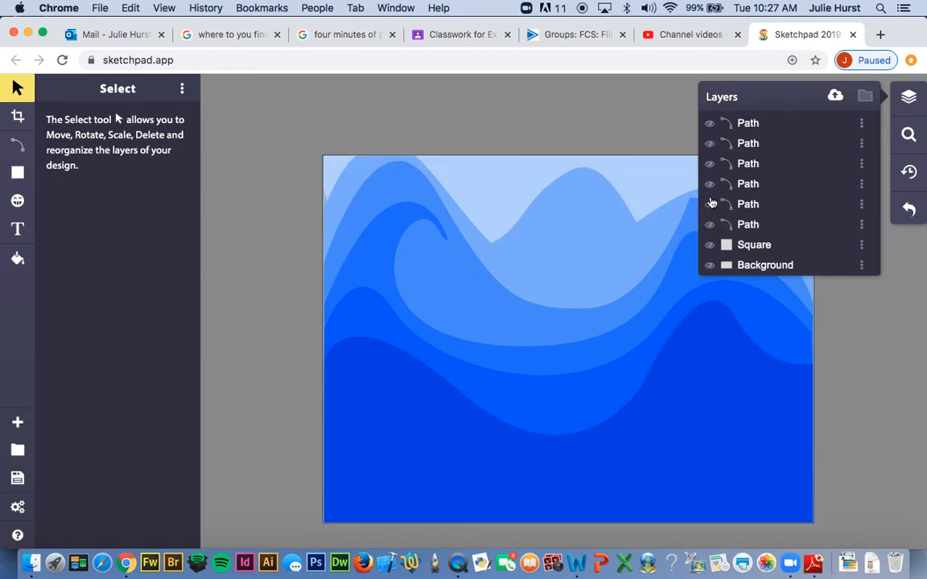
scroll(631, 151, "right", 5)
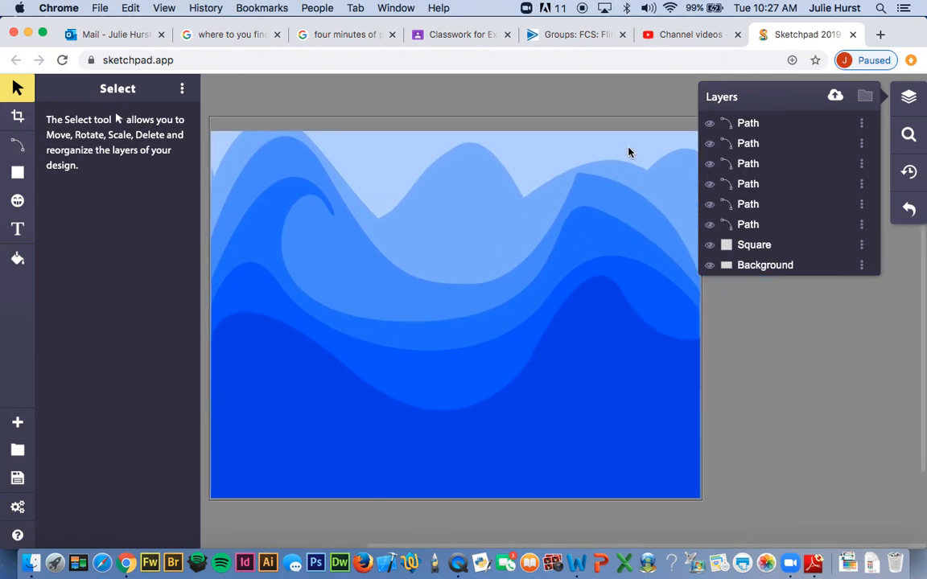
scroll(631, 151, "down", 2)
left_click(711, 226)
left_click(711, 226)
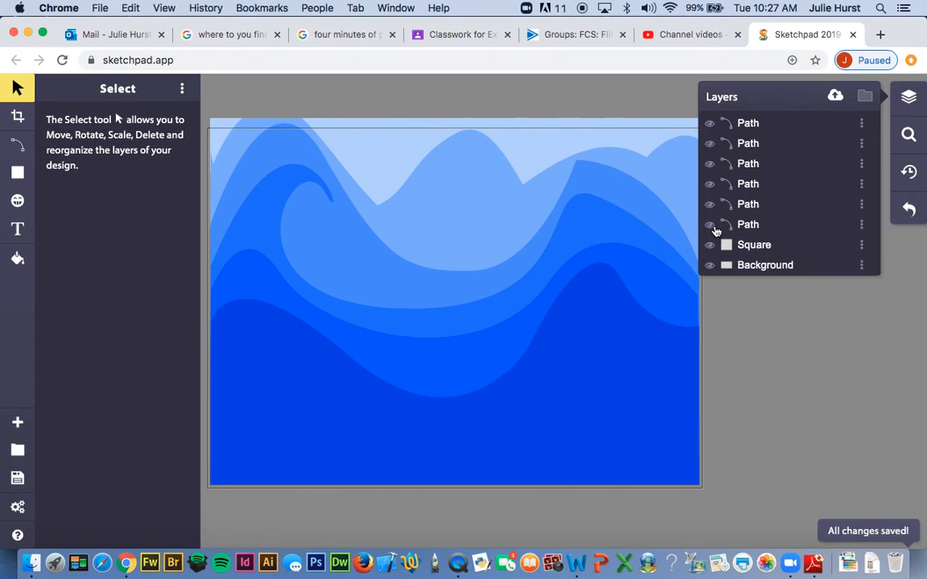
left_click(712, 226)
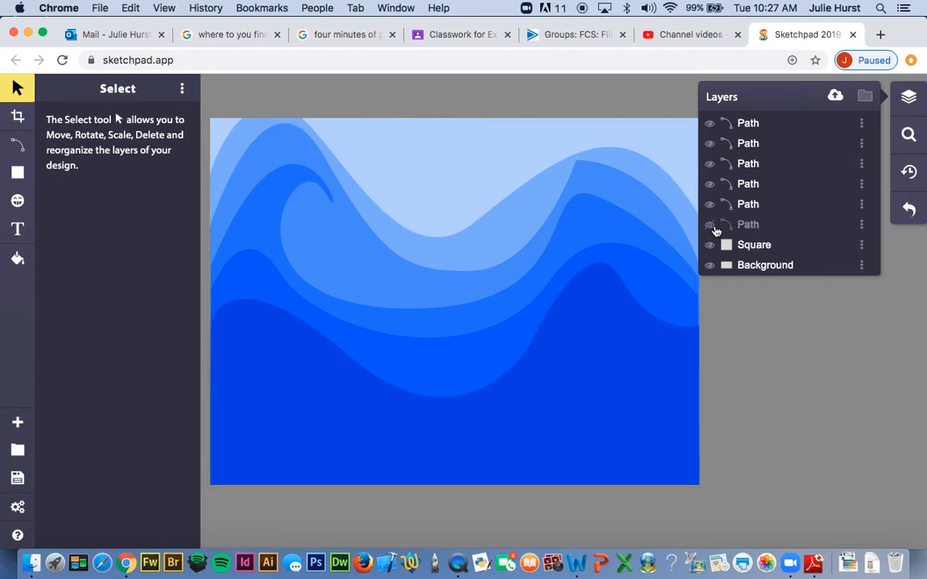
left_click(712, 226)
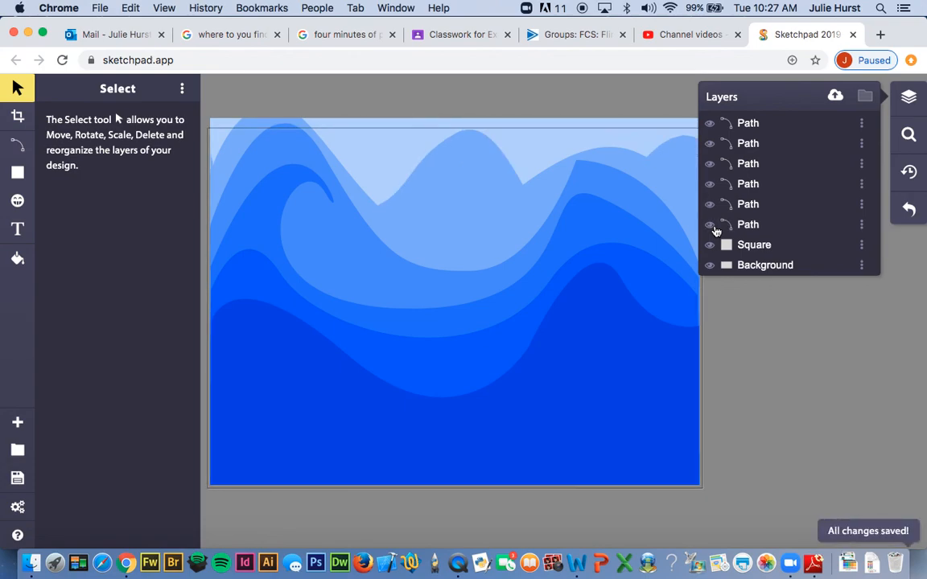
Step: Hide and delete the old back wave, the lowest Path layer directly above the Square layer
left_click(712, 226)
left_click(751, 229)
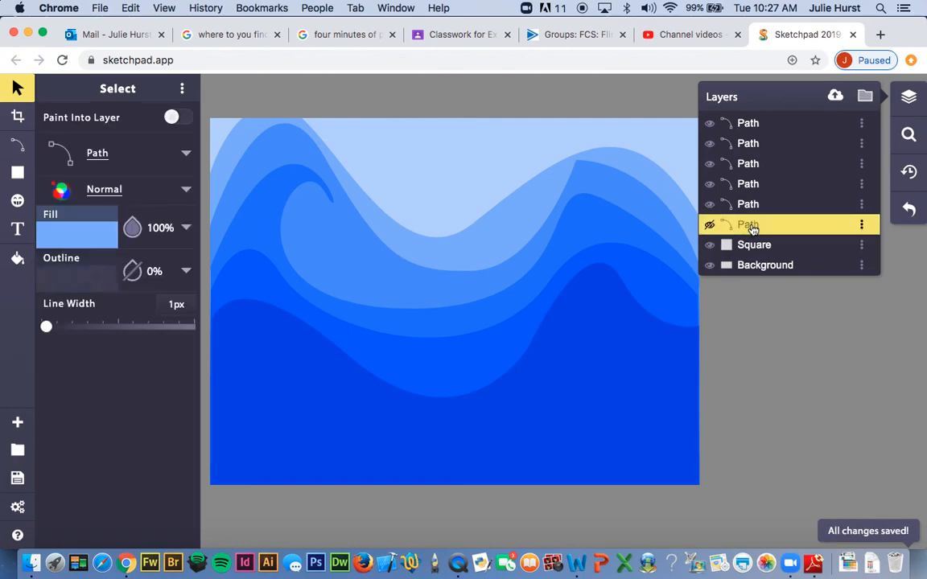
key("BackSpace")
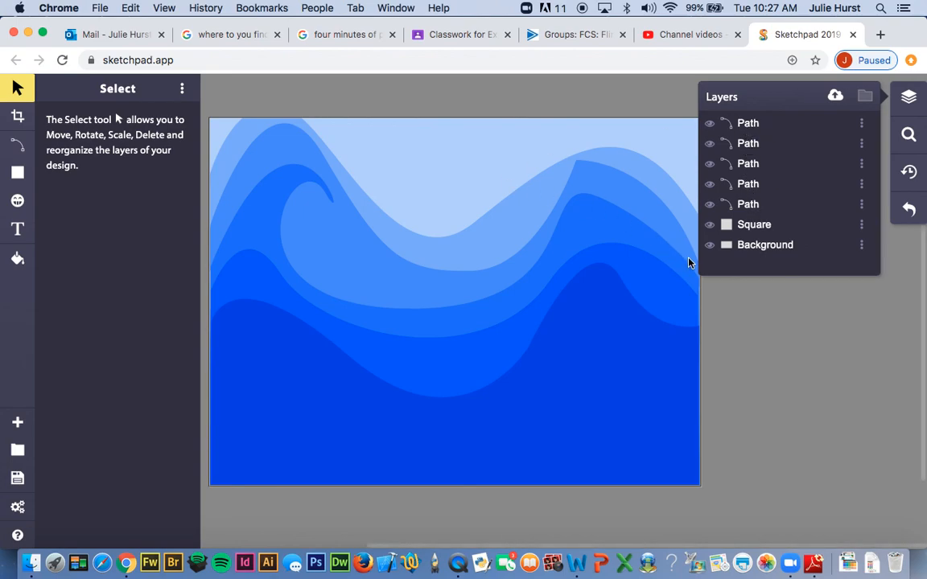
left_click(19, 148)
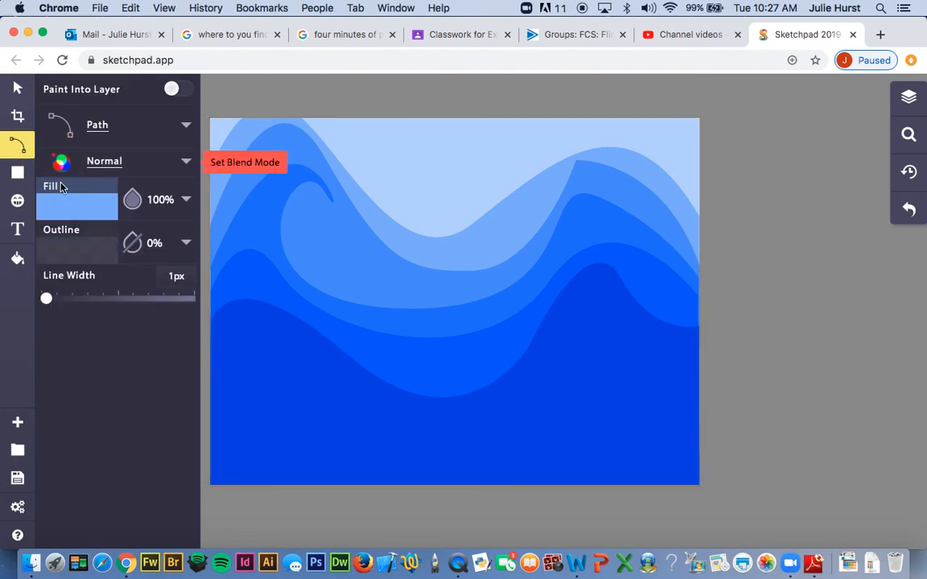
left_click(96, 208)
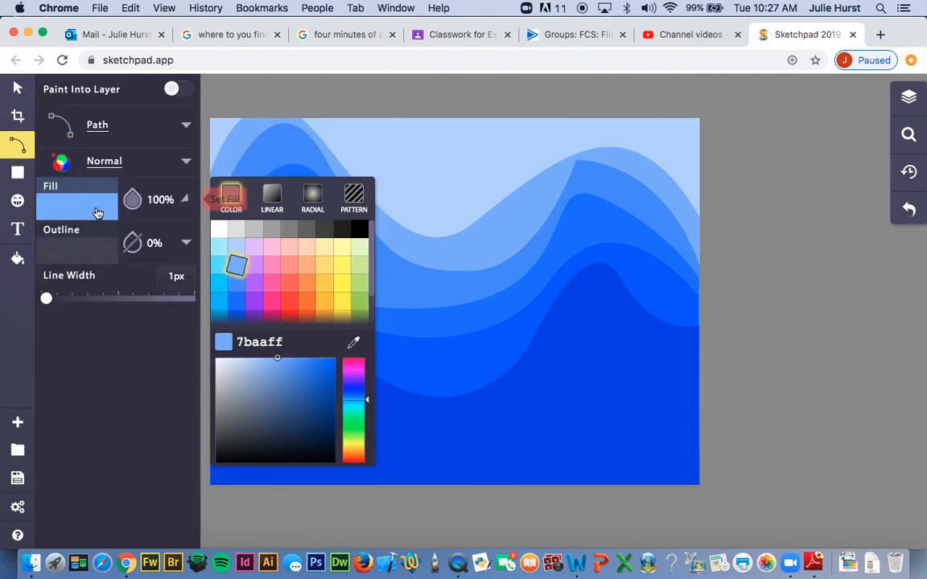
scroll(286, 295, "down", 2)
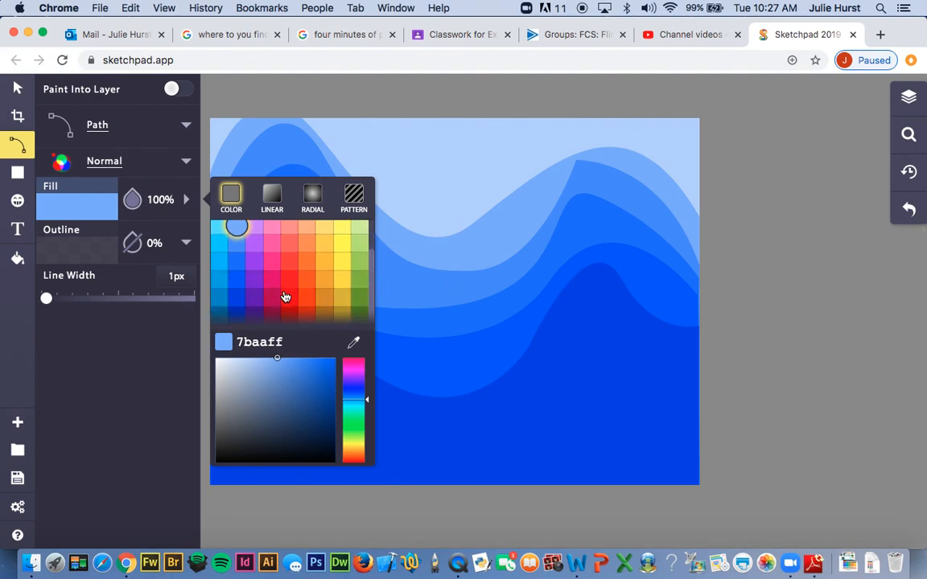
left_click(237, 300)
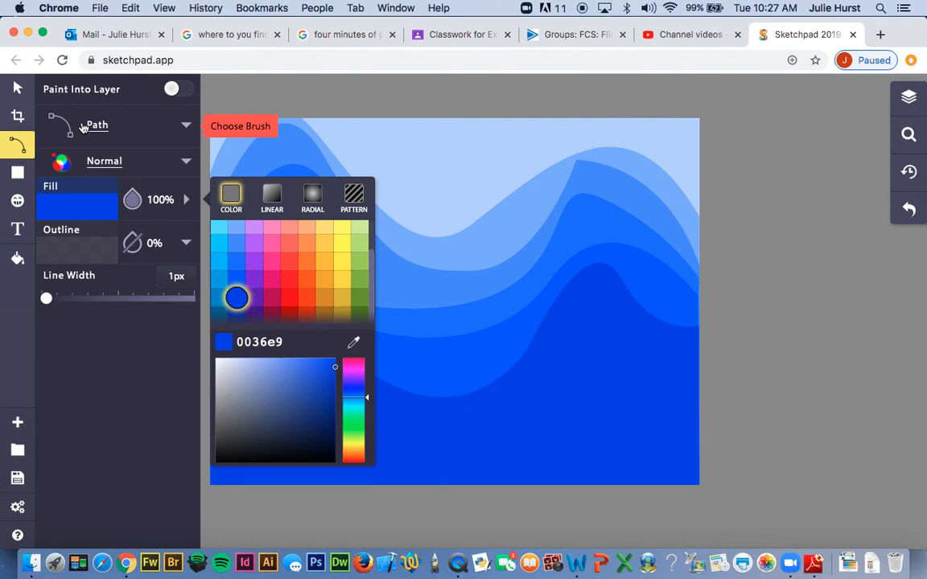
left_click(698, 344)
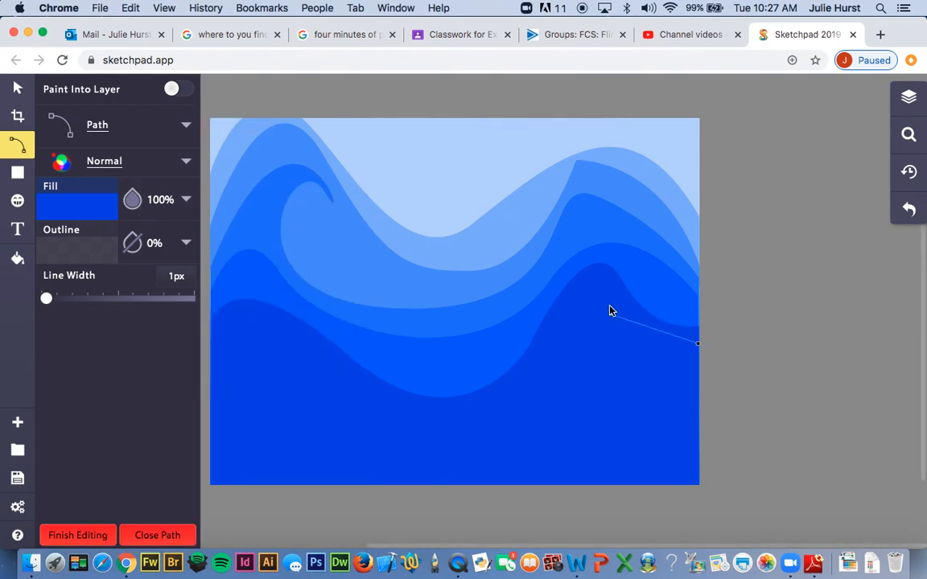
left_click_drag(606, 296, 613, 231)
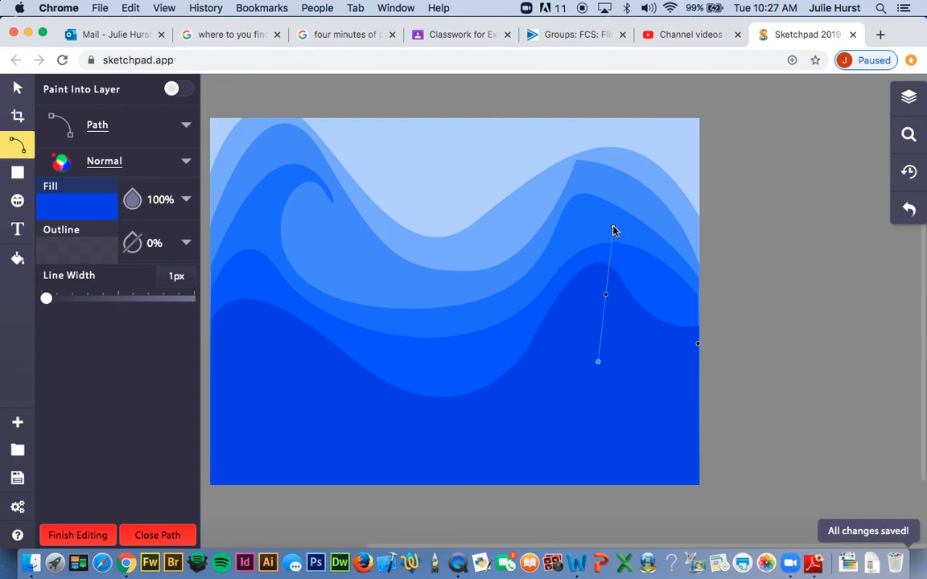
left_click(515, 398)
left_click_drag(515, 398, 225, 244)
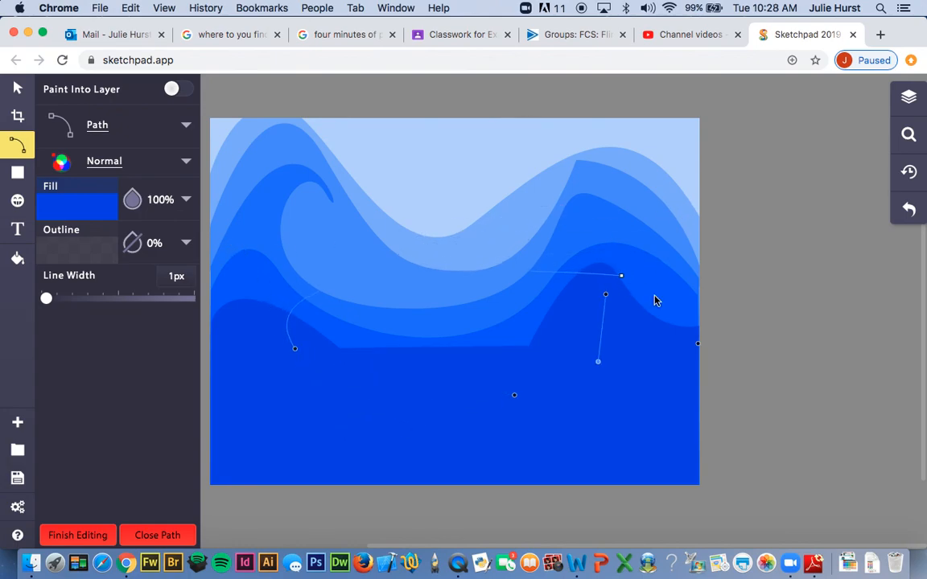
left_click(697, 344)
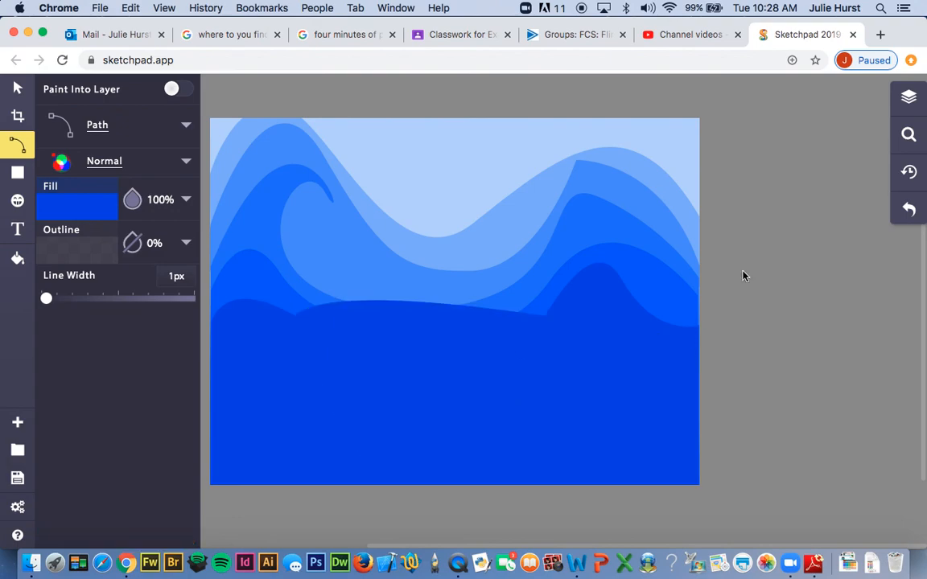
left_click(909, 96)
left_click(799, 122)
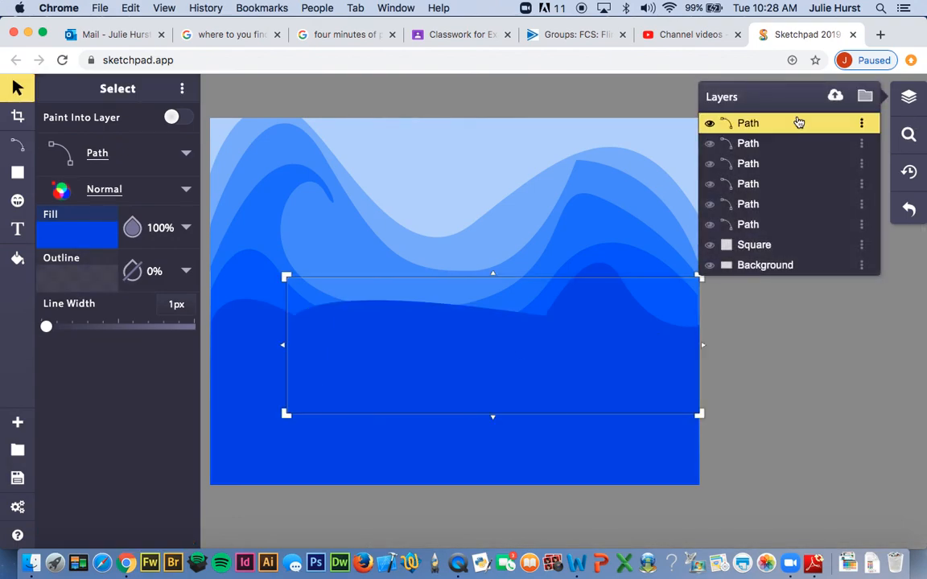
left_click(796, 122)
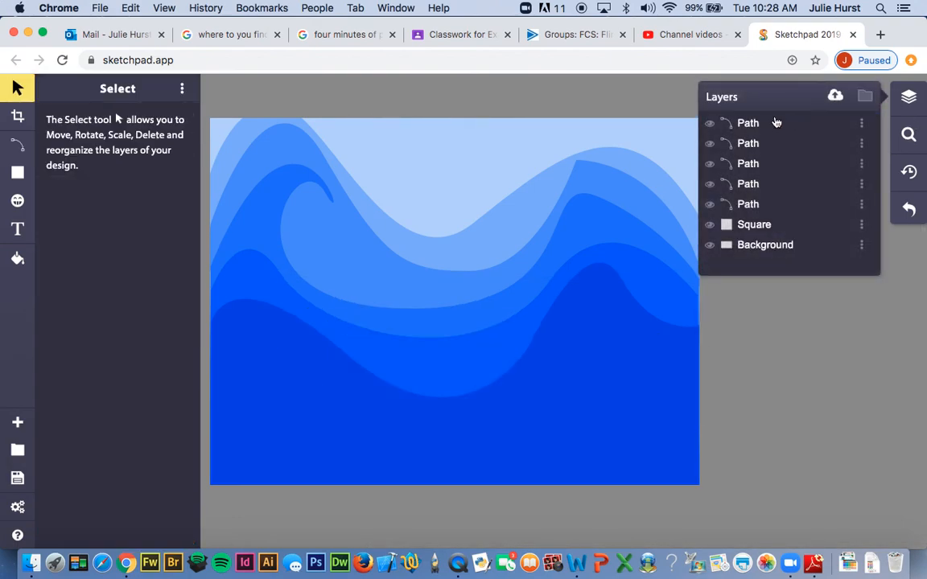
Step: Draw a closed path filled with 0022b7 across the canvas's lower part, with a low left crest, a deep trough and a taller right crest
left_click(18, 145)
left_click(83, 208)
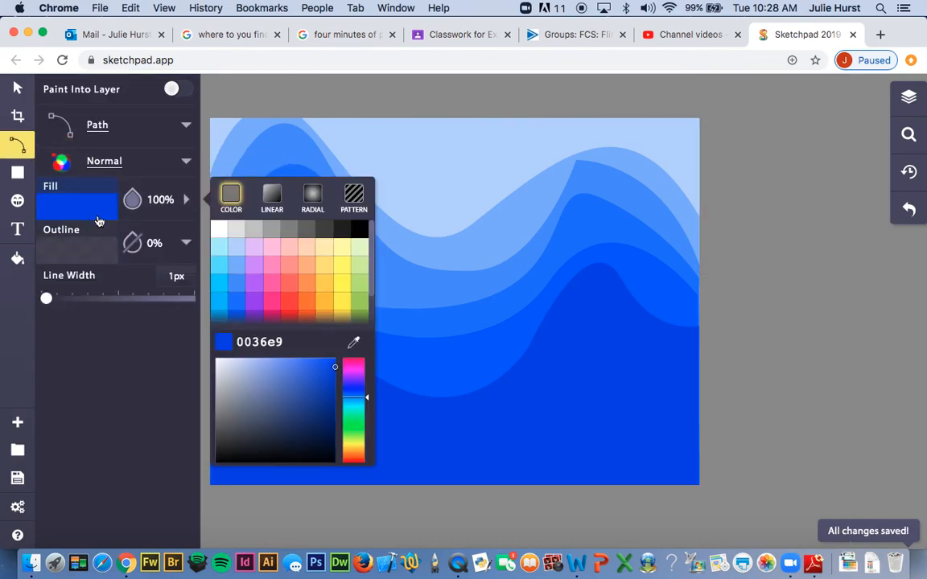
scroll(232, 276, "down", 2)
left_click(237, 317)
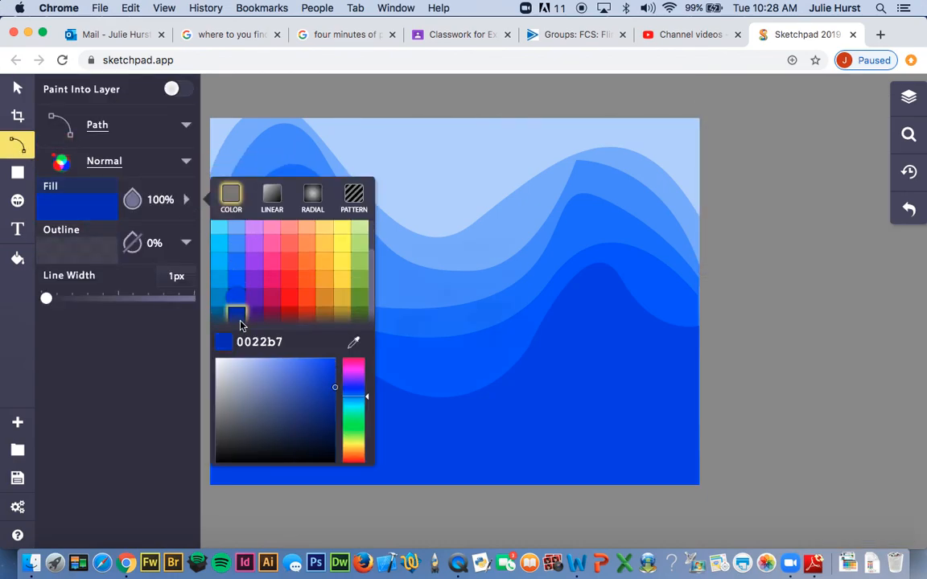
left_click(699, 360)
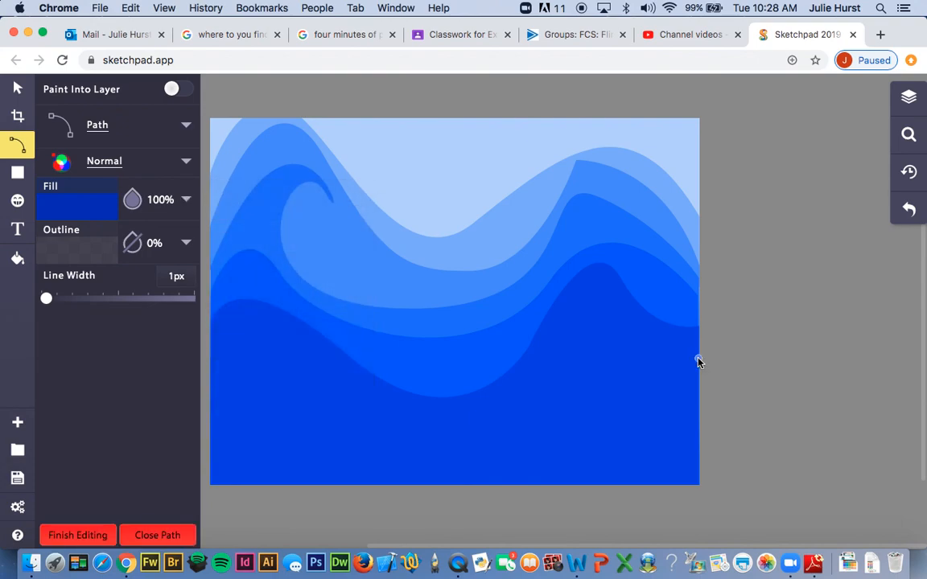
left_click(700, 486)
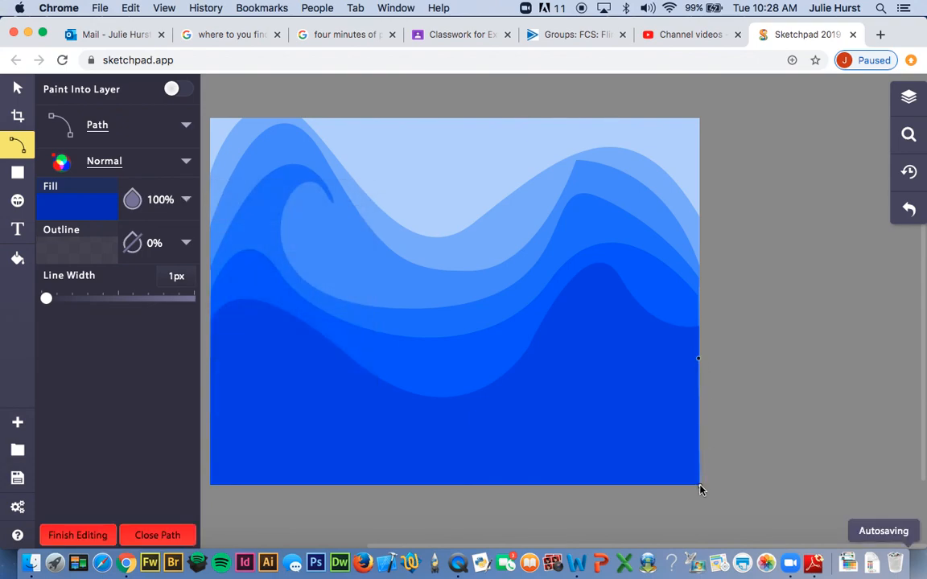
left_click(212, 487)
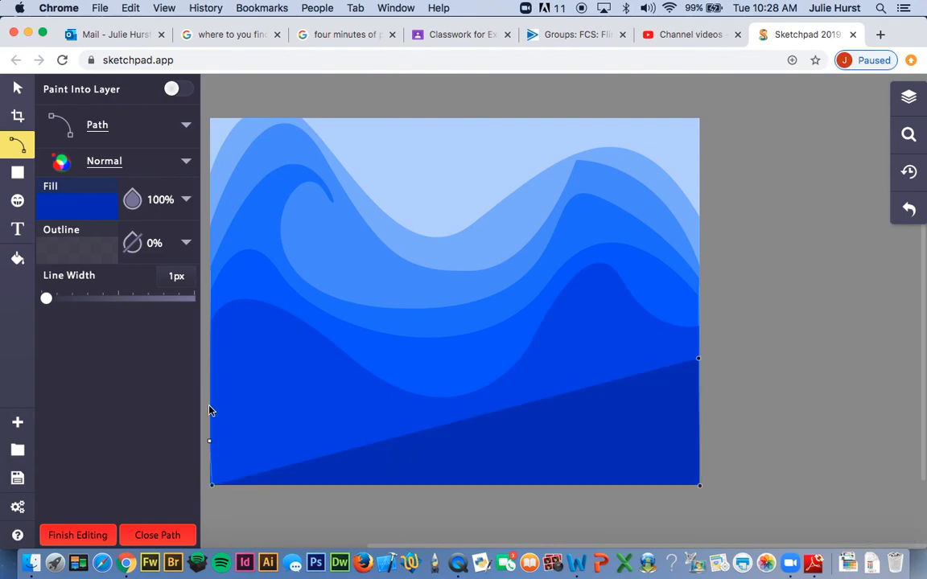
left_click(210, 339)
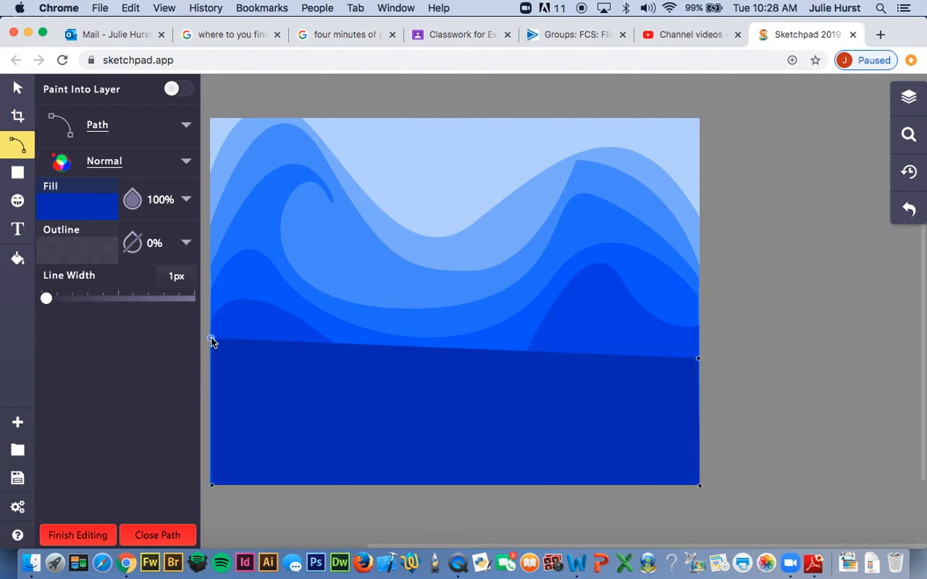
left_click_drag(390, 427, 528, 573)
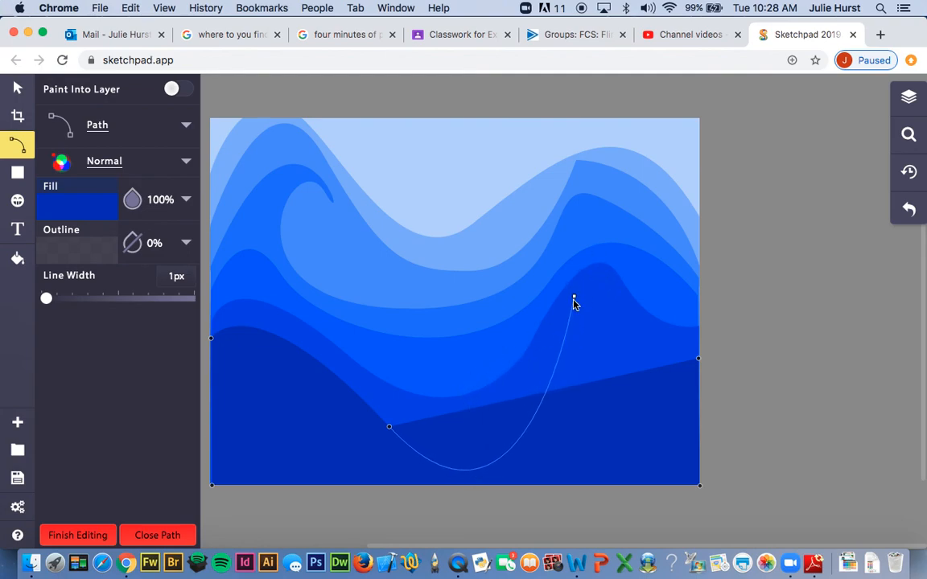
mouse_move(563, 317)
left_mouse_down()
mouse_move(587, 311)
mouse_move(618, 264)
mouse_move(619, 296)
mouse_move(567, 387)
mouse_move(604, 354)
mouse_move(647, 366)
mouse_move(673, 344)
mouse_move(736, 391)
mouse_move(742, 467)
mouse_move(666, 535)
mouse_move(678, 447)
mouse_move(648, 326)
mouse_move(462, 354)
mouse_move(435, 408)
mouse_move(517, 326)
mouse_move(537, 329)
mouse_move(548, 306)
mouse_move(560, 307)
left_mouse_up()
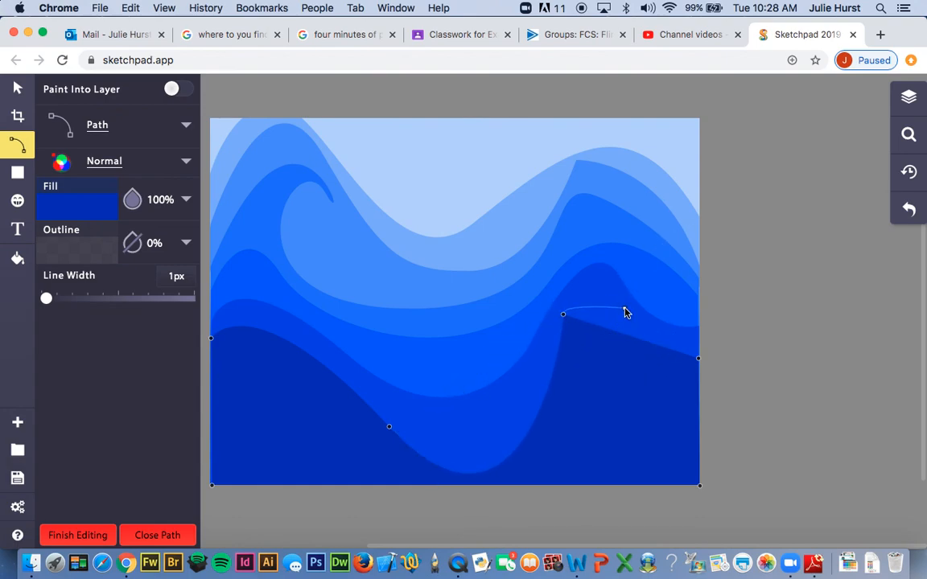
left_click_drag(616, 303, 629, 351)
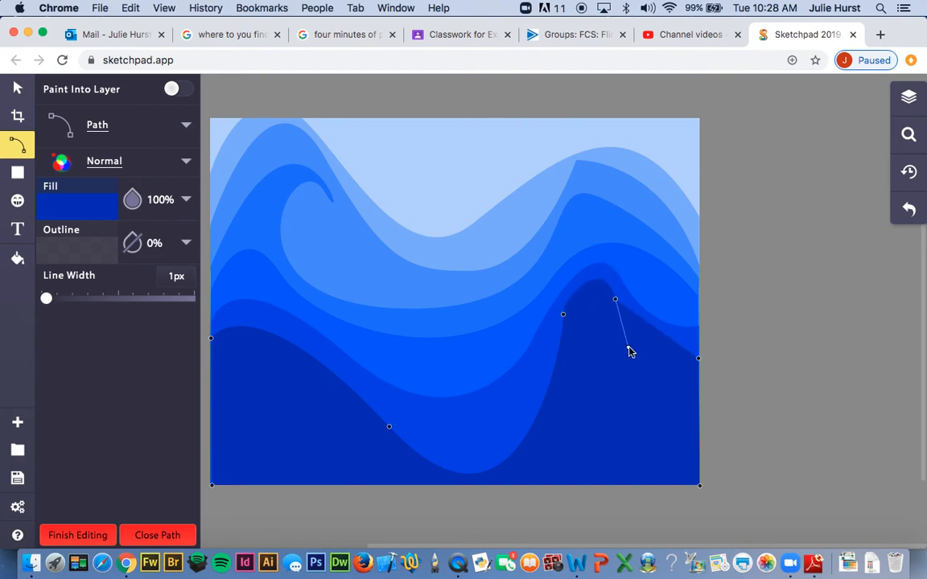
left_click(697, 360)
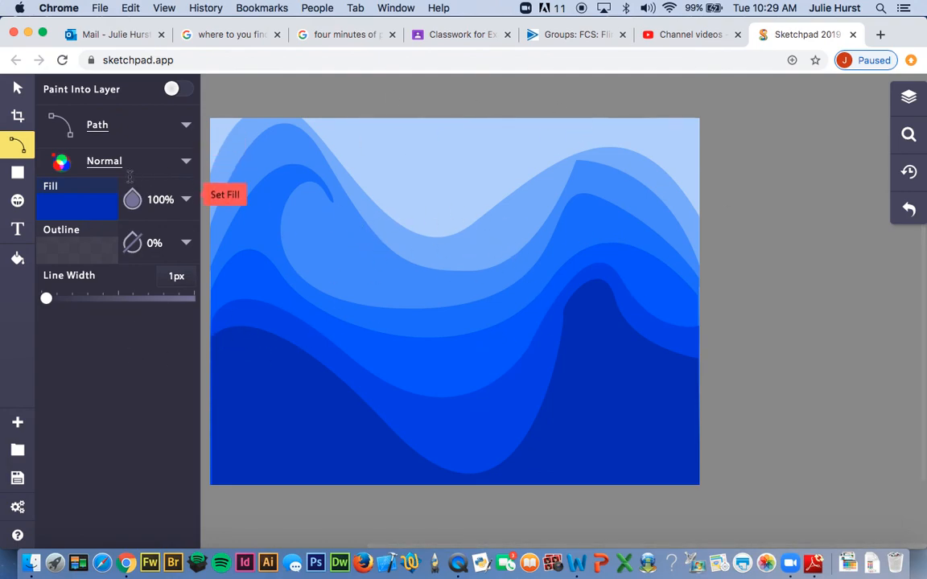
Step: Set the Path tool's fill to the darker navy blue 01198c
left_click(102, 213)
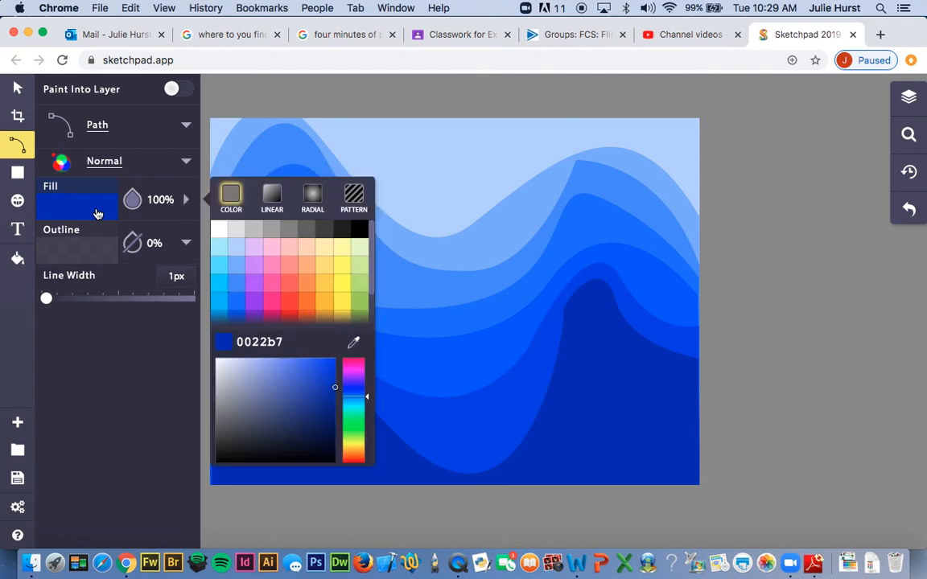
scroll(282, 295, "down", 3)
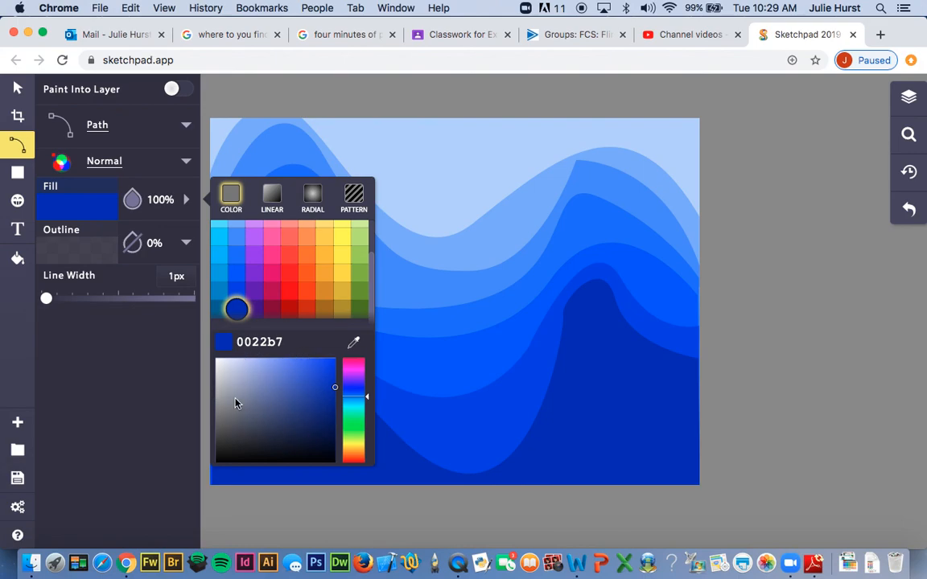
left_click(335, 407)
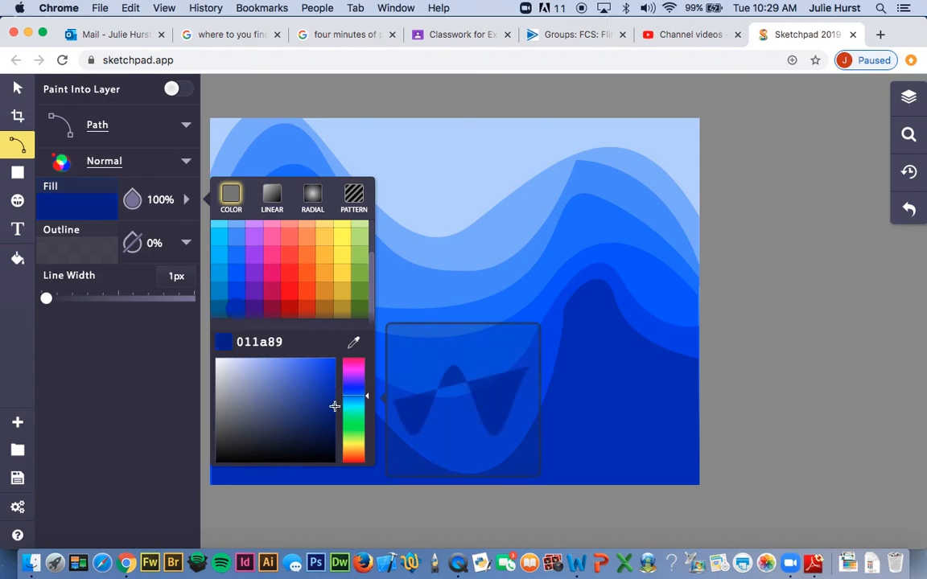
left_click_drag(334, 411, 335, 406)
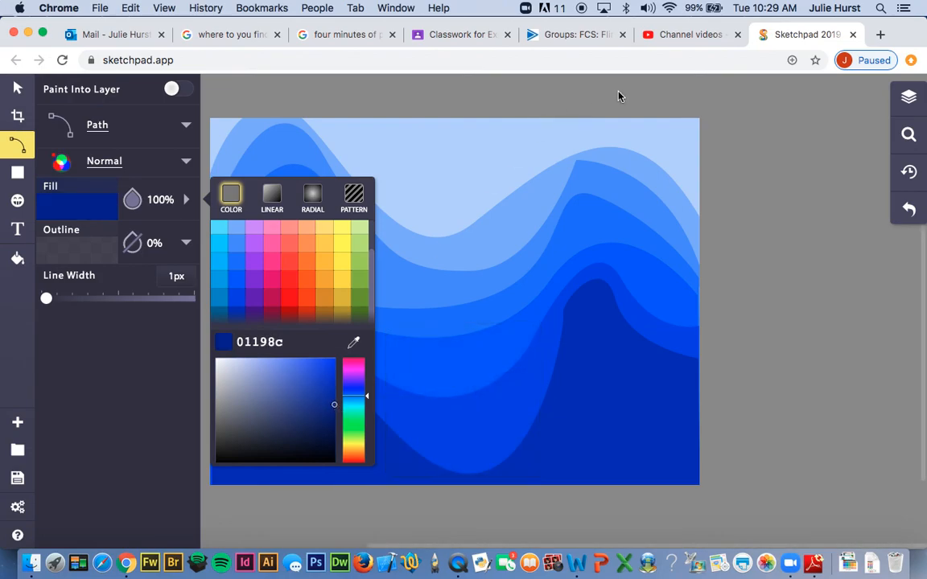
left_click(107, 127)
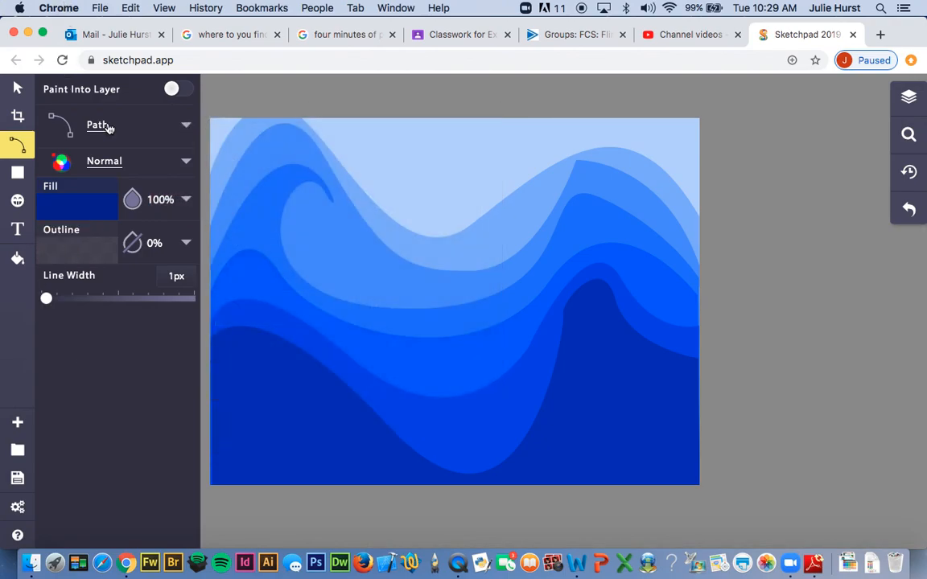
Step: Draw a closed 01198c path across the canvas's lower part, sloping from the left edge below the bottom, then rising to a steep right crest
left_click(212, 367)
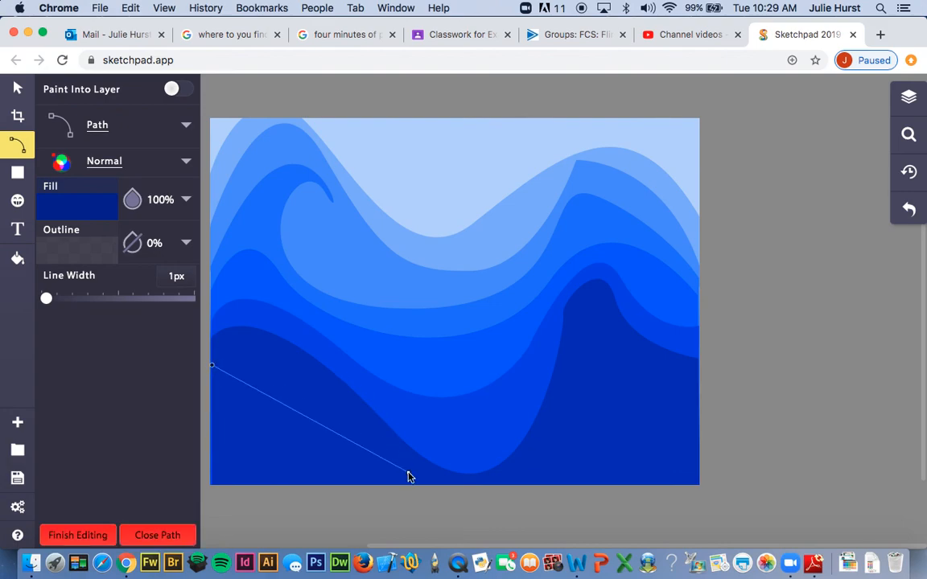
left_click_drag(432, 478, 514, 569)
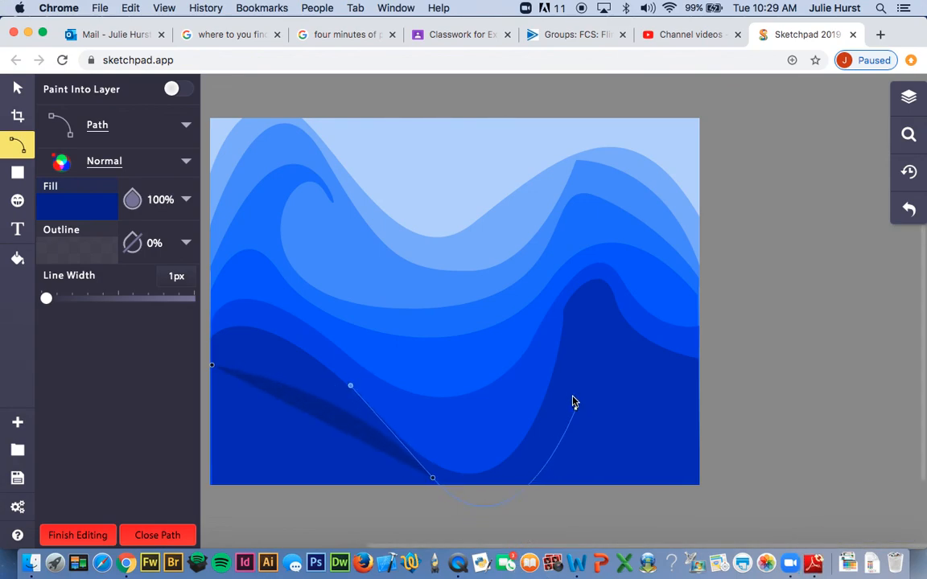
left_click_drag(577, 316, 565, 244)
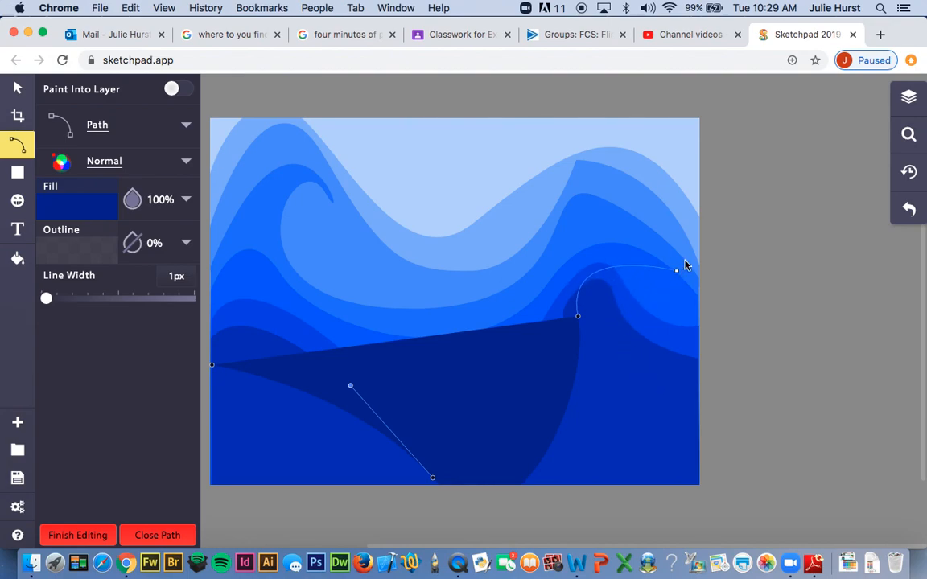
left_click(472, 206)
left_click_drag(654, 368, 701, 381)
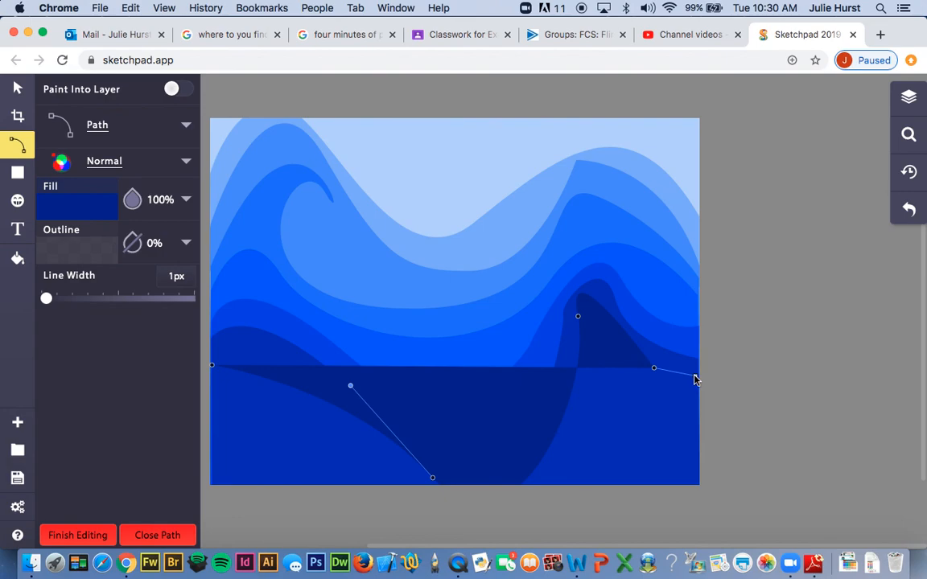
left_click_drag(697, 380, 701, 326)
left_click(697, 376)
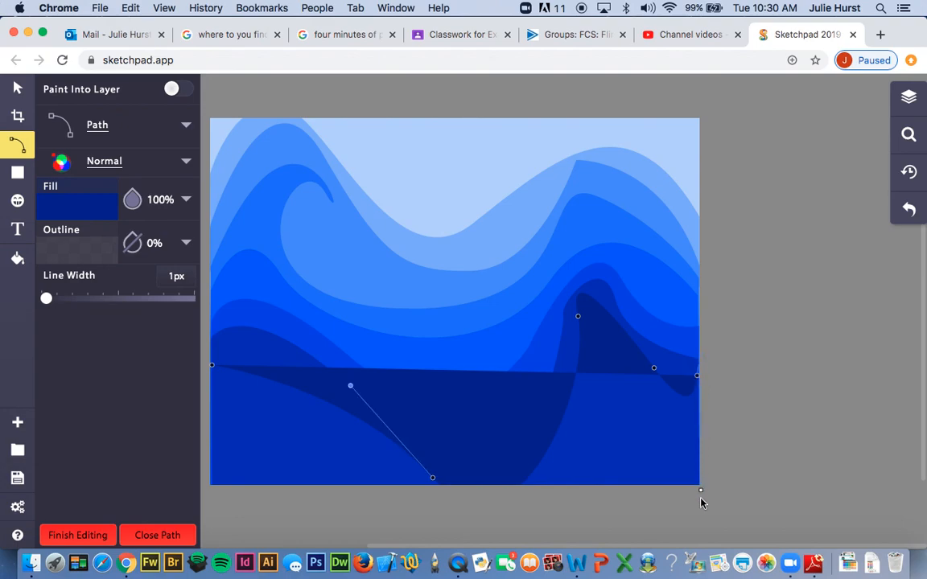
left_click(700, 486)
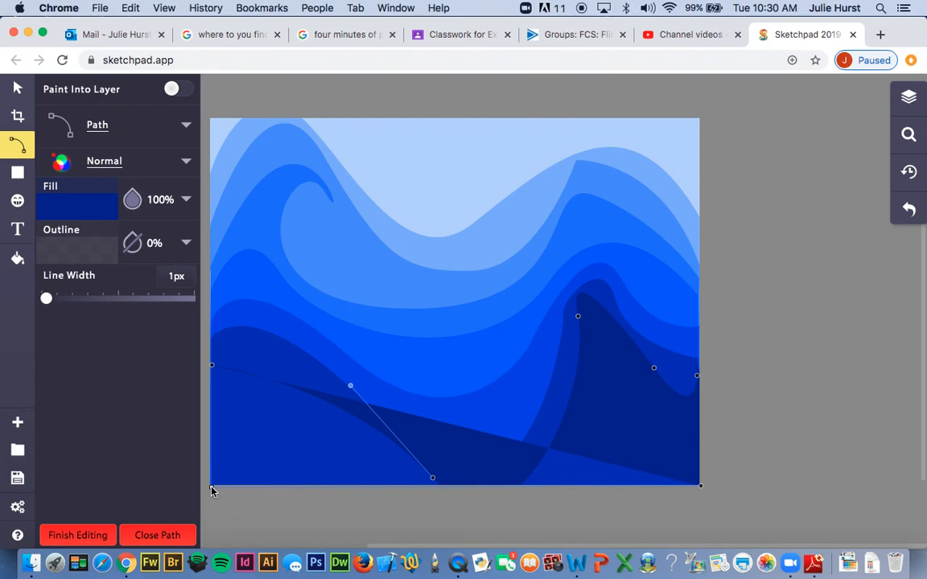
left_click(211, 487)
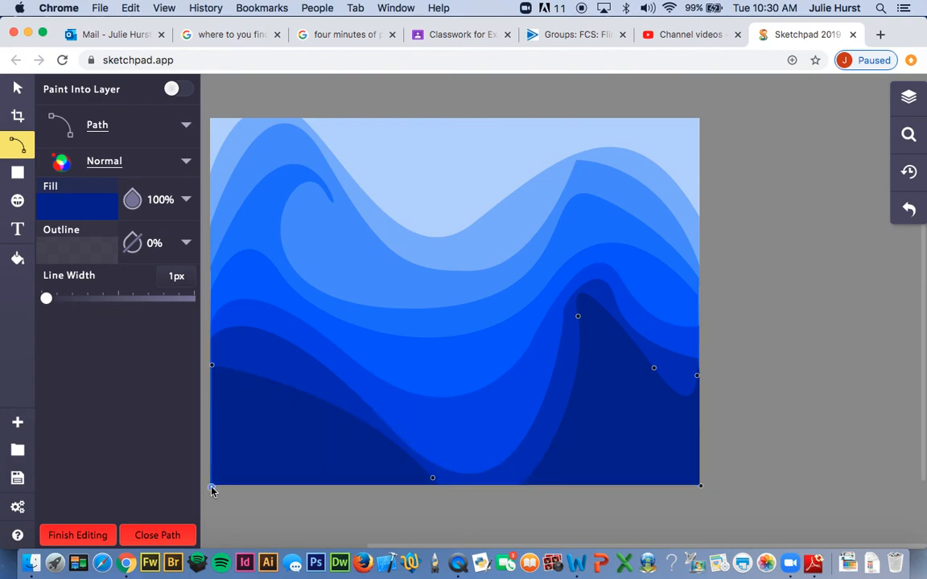
left_click(211, 368)
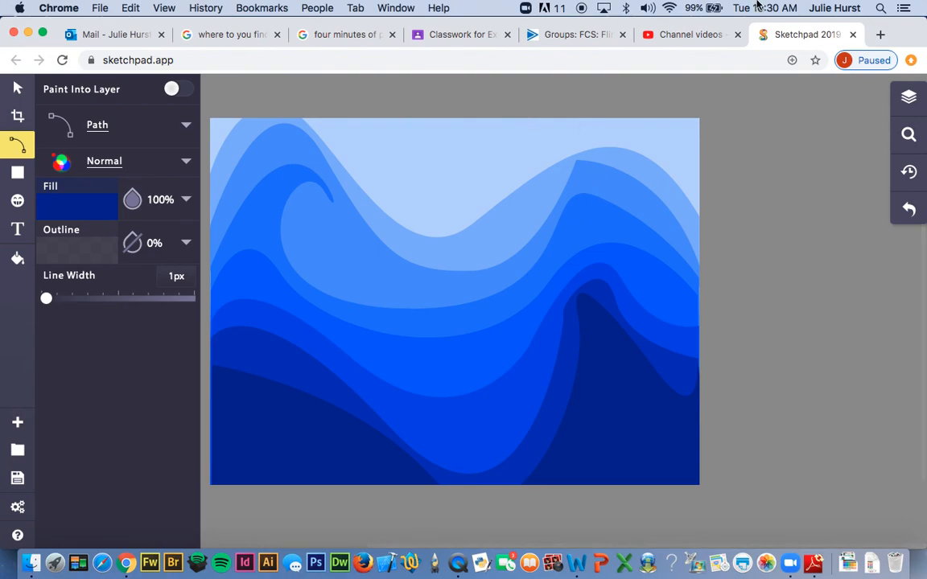
Step: Stretch the new front wave slightly past the canvas's left edge and lower its top edge to reduce its height
left_click(909, 97)
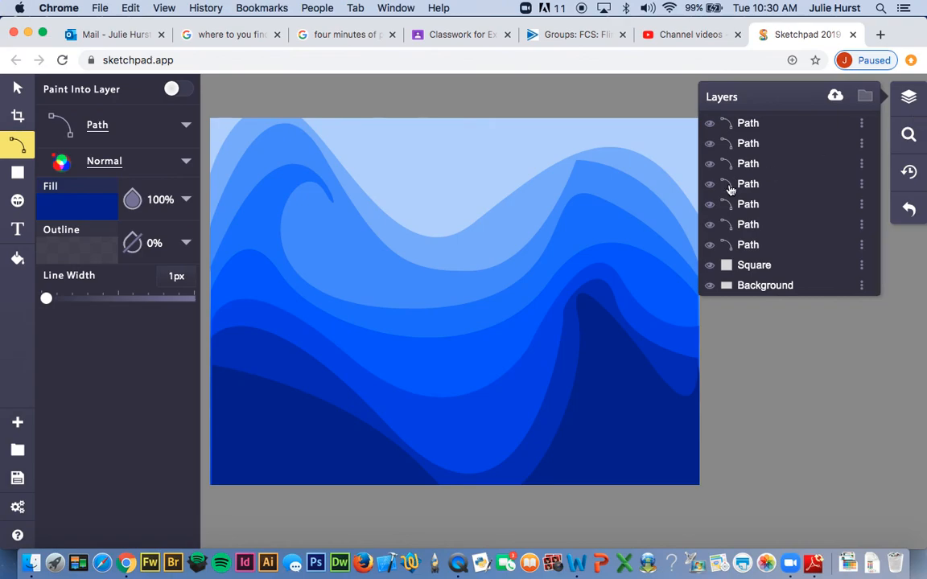
left_click(778, 131)
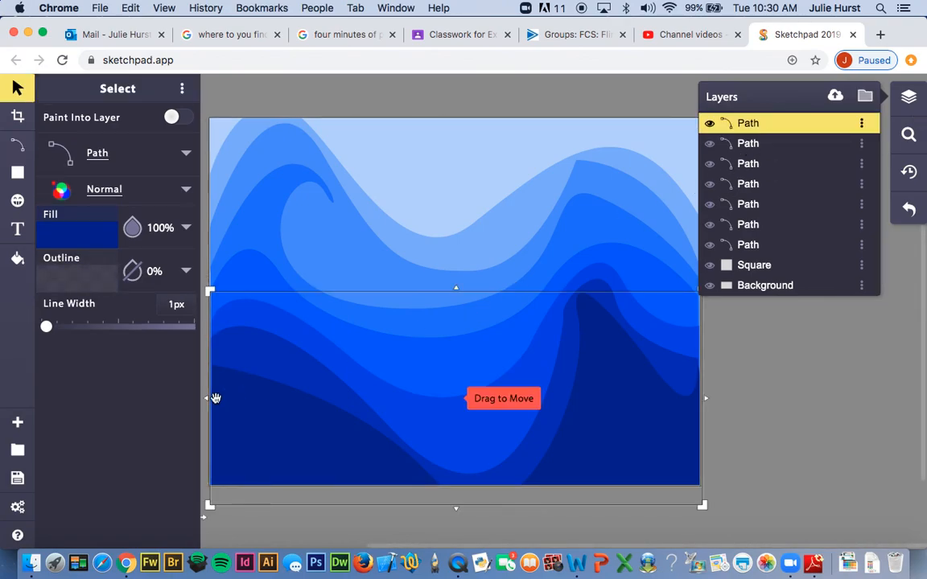
left_click_drag(208, 401, 204, 399)
left_click(765, 207)
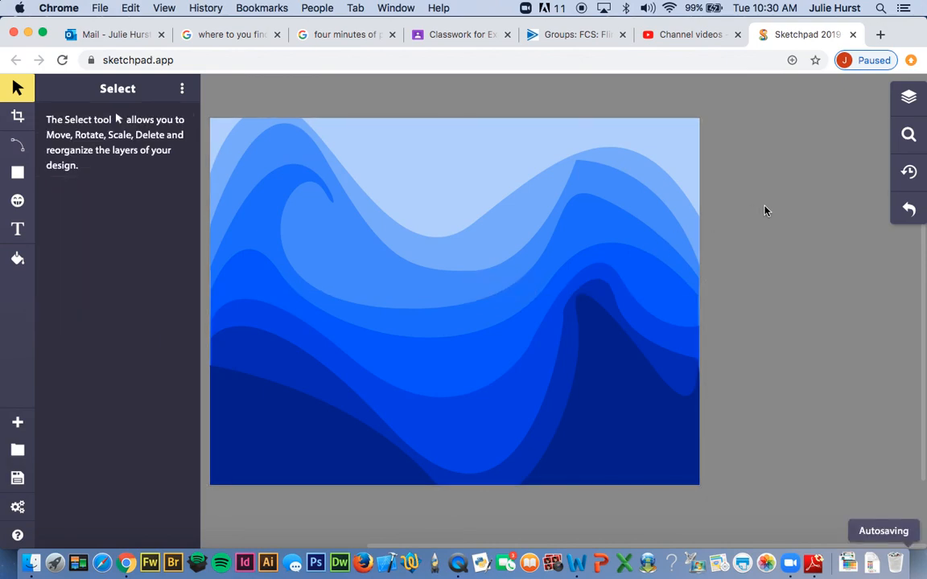
left_click(627, 378)
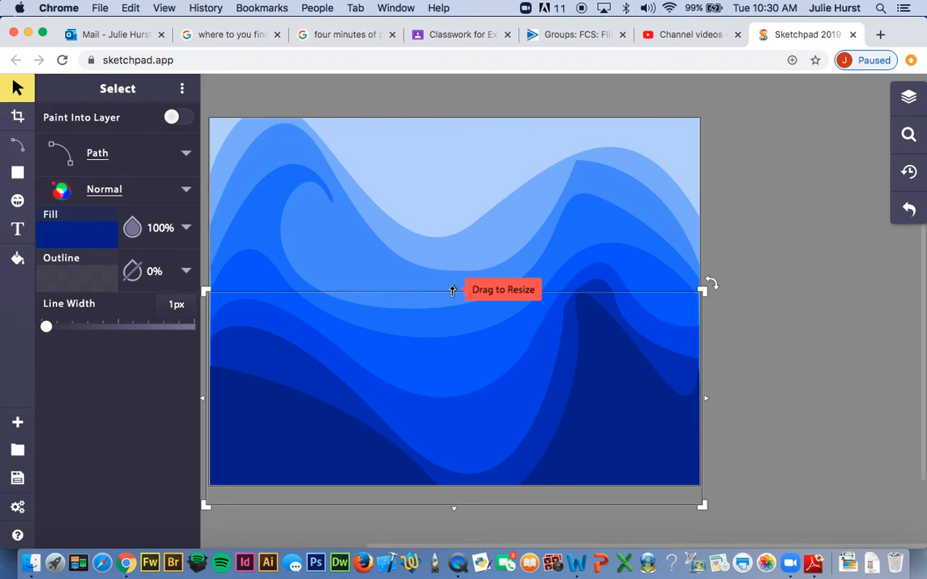
left_click_drag(452, 295, 456, 311)
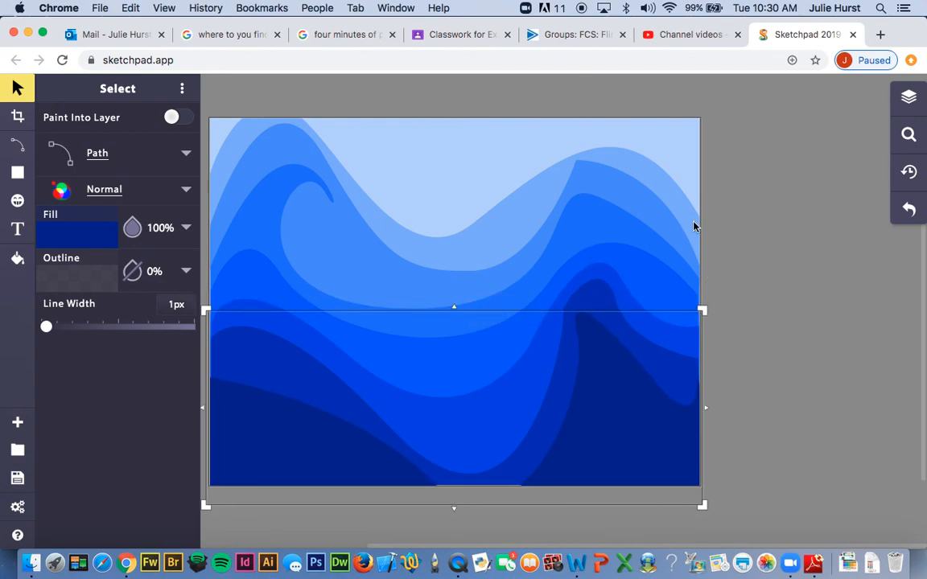
left_click(765, 228)
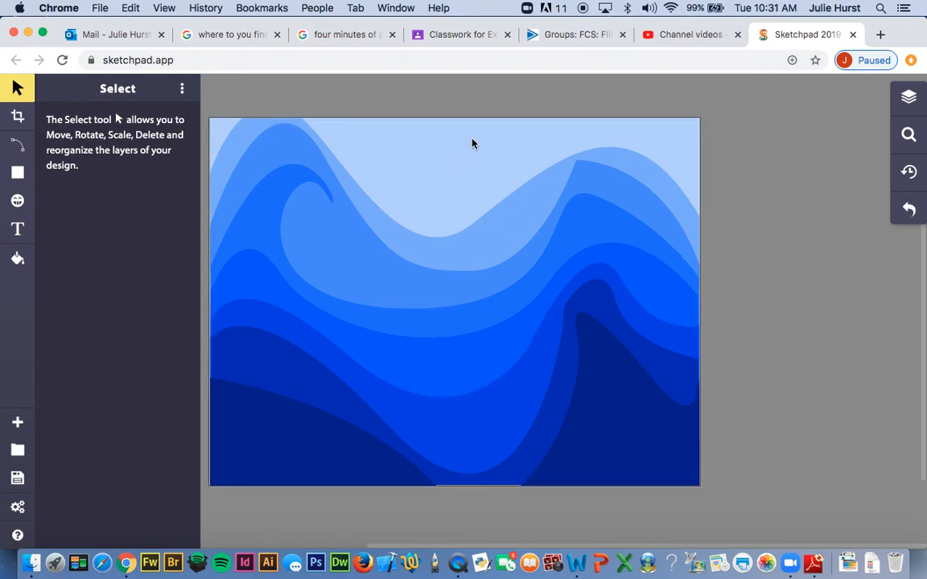
Step: Toggle the visibility of the Path layers one at a time, from the lowest upward, to examine each wave's contribution
left_click(916, 100)
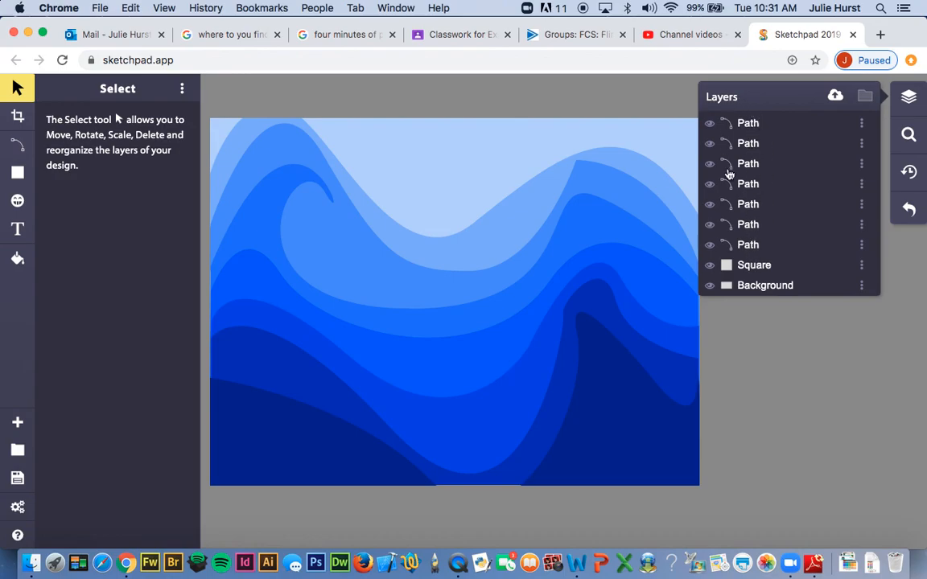
left_click(710, 245)
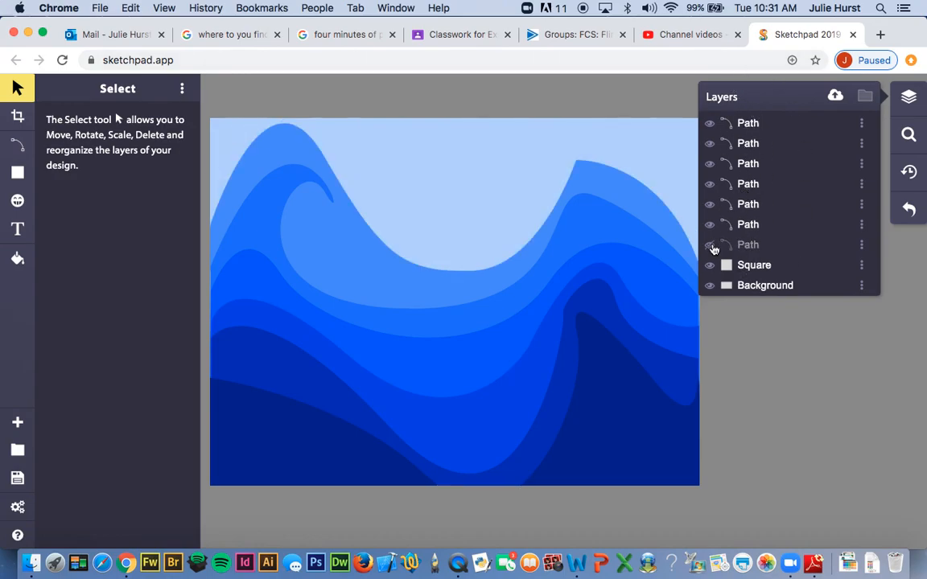
left_click(710, 245)
left_click(709, 225)
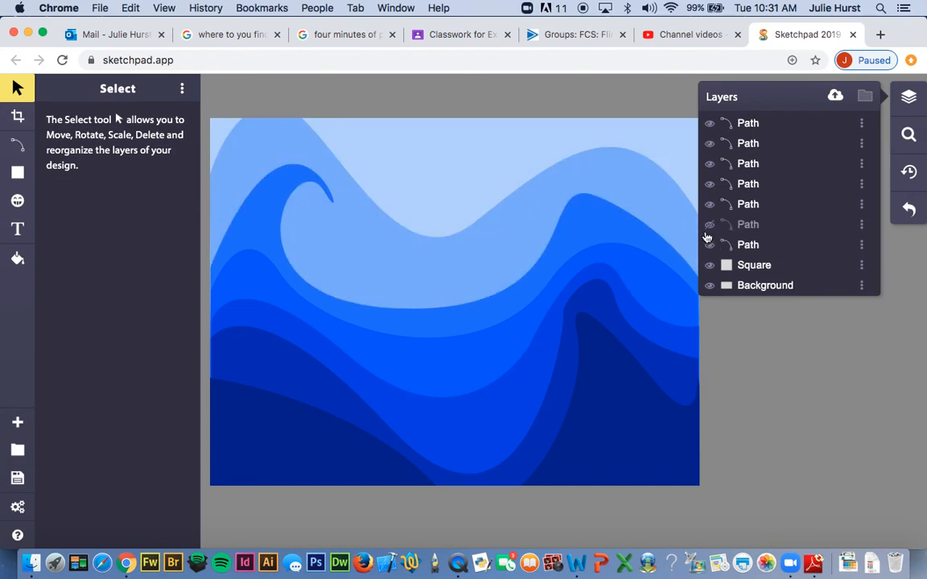
left_click(709, 226)
left_click(708, 206)
left_click(709, 206)
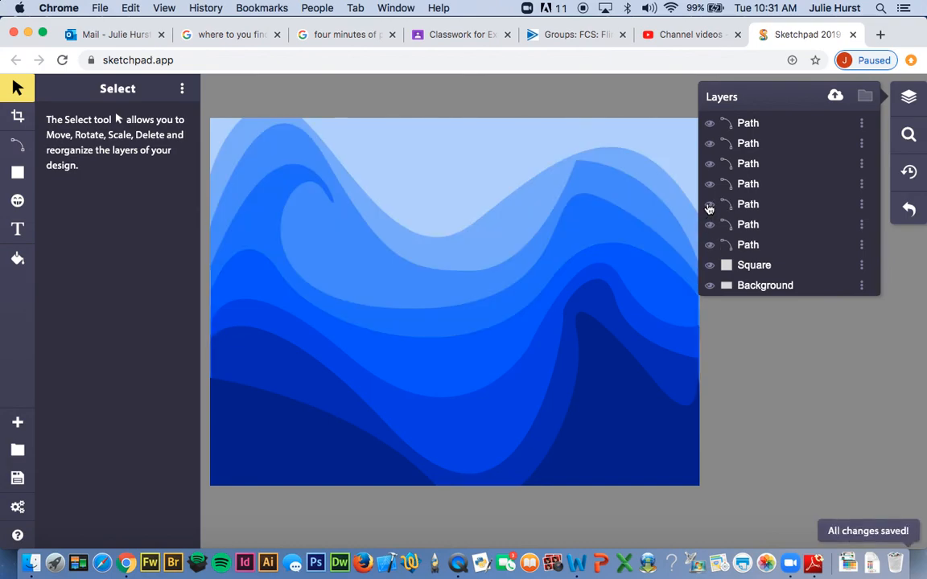
left_click(710, 185)
left_click(709, 186)
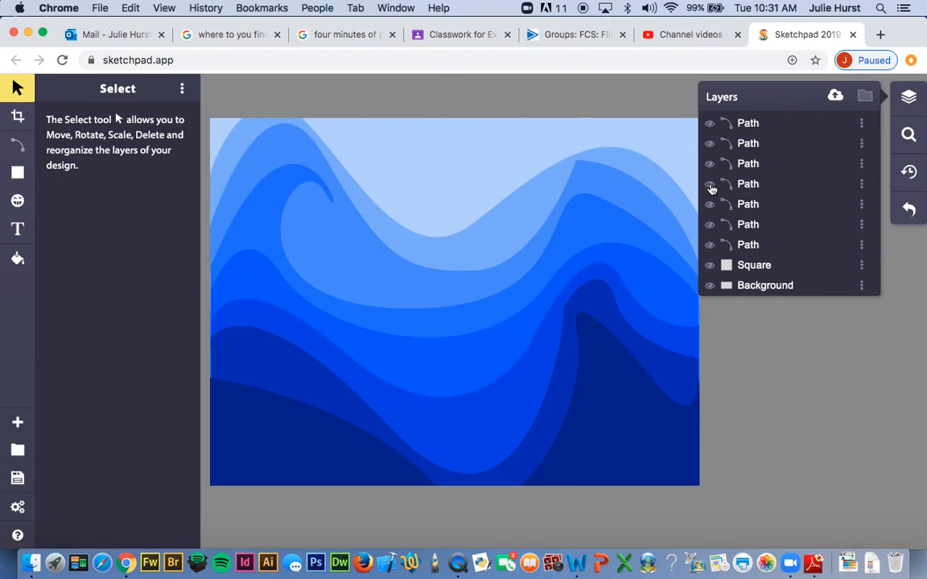
left_click(709, 164)
left_click(709, 164)
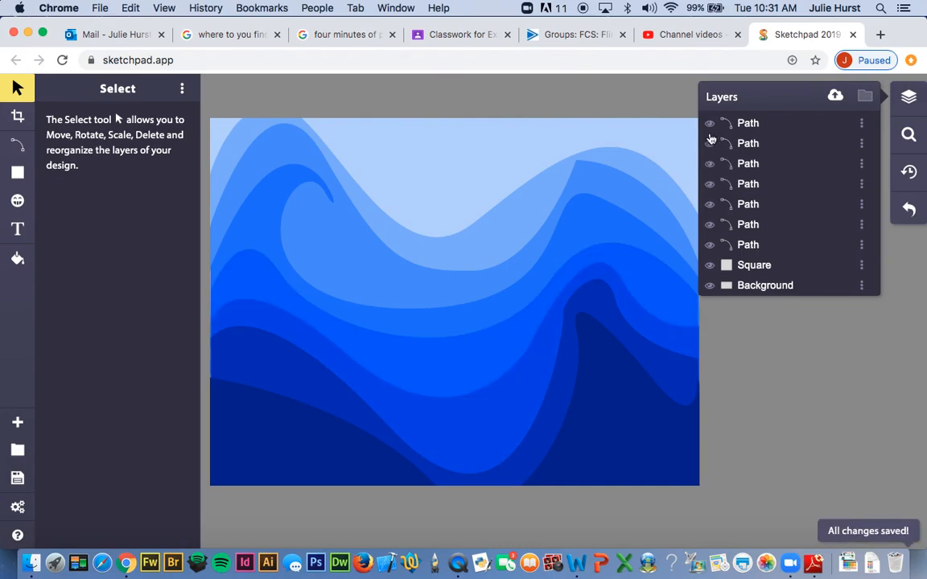
left_click(711, 141)
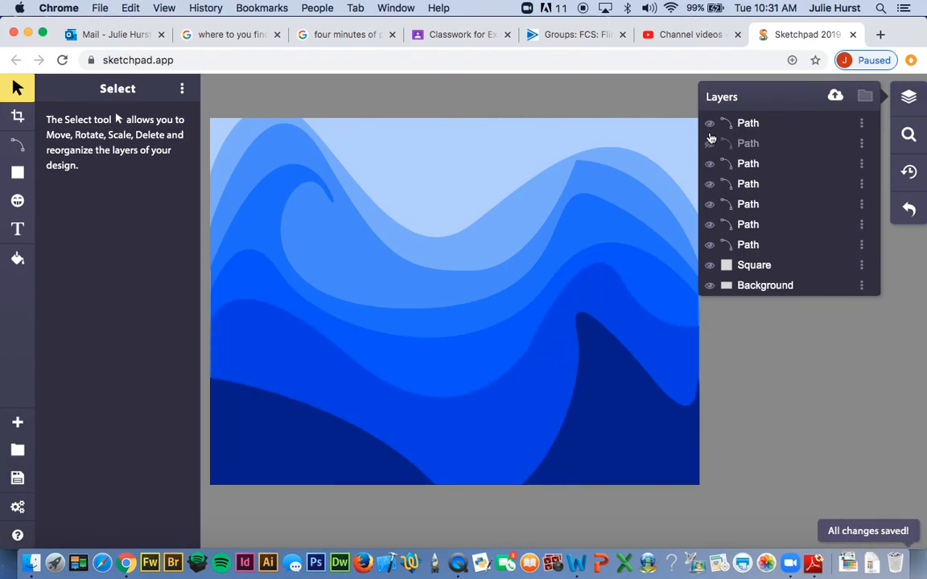